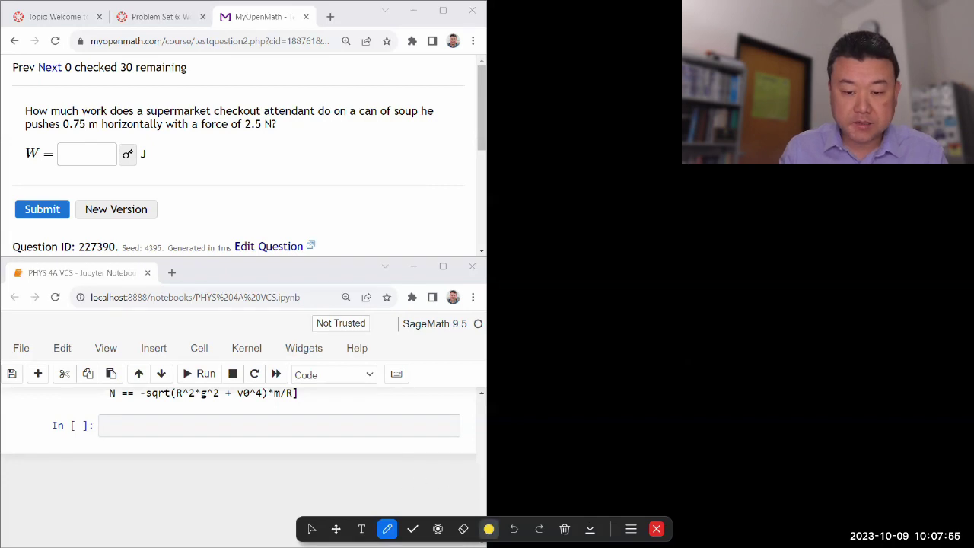
# In blue ink, underline 0.75 m as Δx and 2.5 N as F in the question.
pyautogui.click(488, 528)
pyautogui.moveTo(61, 131)
pyautogui.mouseDown()
pyautogui.moveTo(137, 141)
pyautogui.moveTo(128, 143)
pyautogui.mouseUp()
pyautogui.moveTo(244, 130)
pyautogui.mouseDown()
pyautogui.moveTo(279, 131)
pyautogui.moveTo(256, 151)
pyautogui.moveTo(266, 144)
pyautogui.mouseUp()
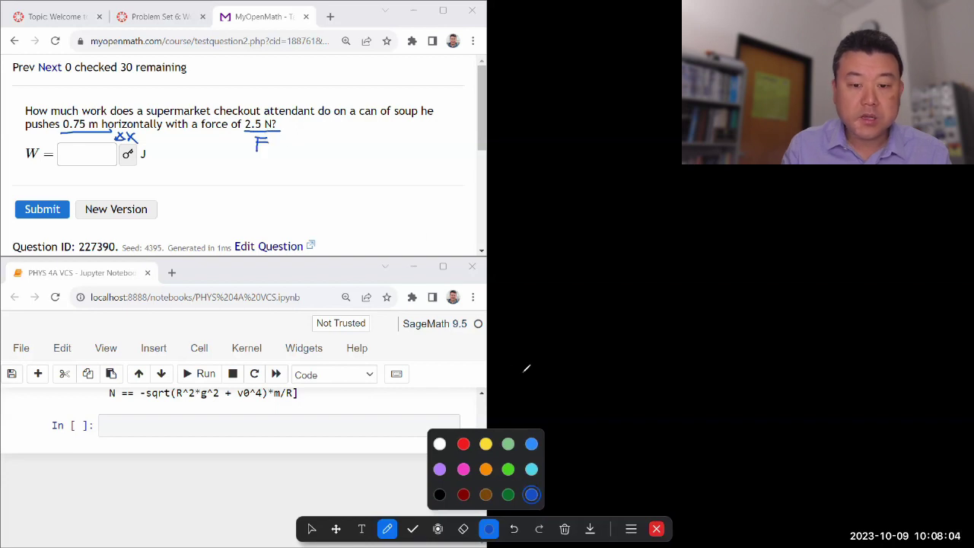
# In cyan, write W = F·Δx on the whiteboard with a vector arrow over F.
pyautogui.click(531, 468)
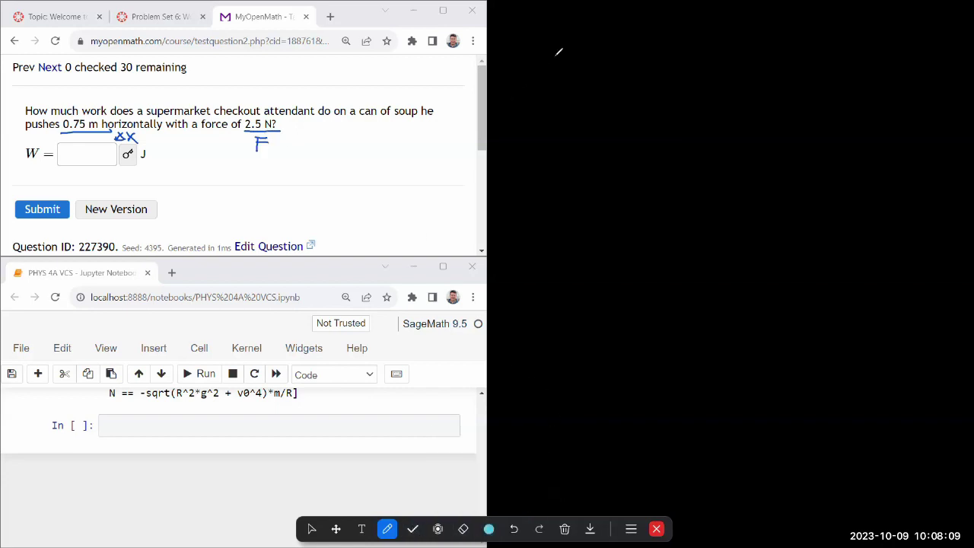
pyautogui.moveTo(521, 52)
pyautogui.mouseDown()
pyautogui.moveTo(524, 74)
pyautogui.moveTo(546, 52)
pyautogui.moveTo(568, 68)
pyautogui.moveTo(598, 51)
pyautogui.mouseUp()
pyautogui.moveTo(580, 52); pyautogui.dragTo(580, 77)
pyautogui.moveTo(581, 63); pyautogui.dragTo(600, 46)
pyautogui.moveTo(594, 41)
pyautogui.mouseDown()
pyautogui.moveTo(617, 73)
pyautogui.moveTo(628, 73)
pyautogui.moveTo(623, 52)
pyautogui.moveTo(630, 74)
pyautogui.moveTo(644, 73)
pyautogui.moveTo(643, 45)
pyautogui.mouseUp()
pyautogui.click(605, 66)
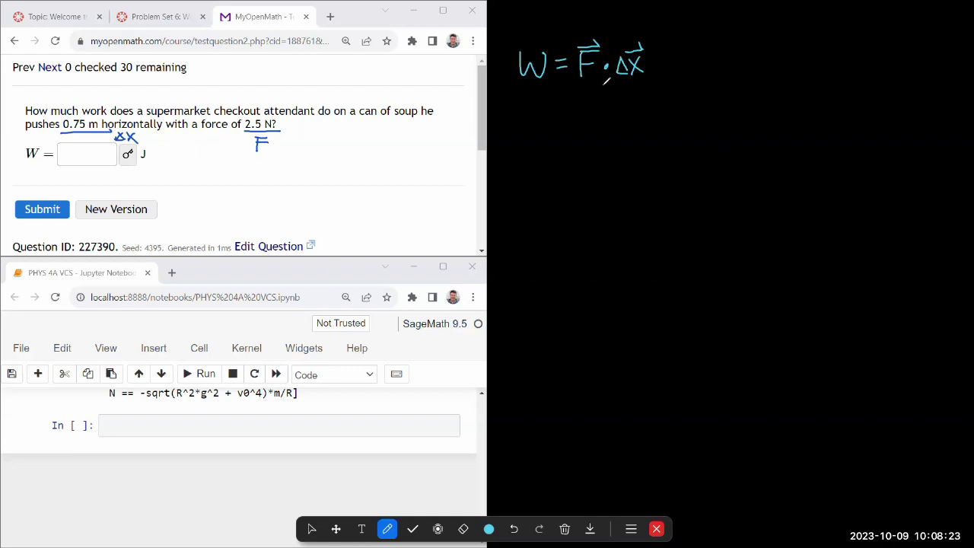
pyautogui.moveTo(602, 86); pyautogui.dragTo(610, 86)
pyautogui.moveTo(603, 89); pyautogui.dragTo(610, 90)
# Sketch vectors F and Δx from a common tail with the angle θ between them.
pyautogui.moveTo(708, 76)
pyautogui.mouseDown()
pyautogui.moveTo(779, 40)
pyautogui.moveTo(775, 74)
pyautogui.moveTo(788, 42)
pyautogui.moveTo(782, 48)
pyautogui.mouseUp()
pyautogui.moveTo(773, 59); pyautogui.dragTo(781, 57)
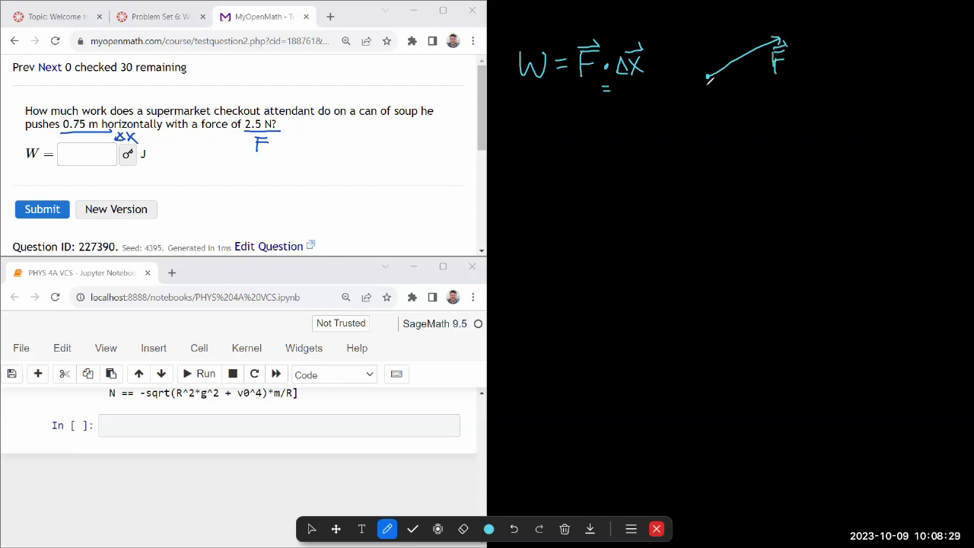
pyautogui.moveTo(707, 76); pyautogui.dragTo(767, 130)
pyautogui.moveTo(769, 116)
pyautogui.mouseDown()
pyautogui.moveTo(779, 129)
pyautogui.moveTo(768, 129)
pyautogui.moveTo(779, 107)
pyautogui.mouseUp()
pyautogui.moveTo(775, 104); pyautogui.dragTo(780, 108)
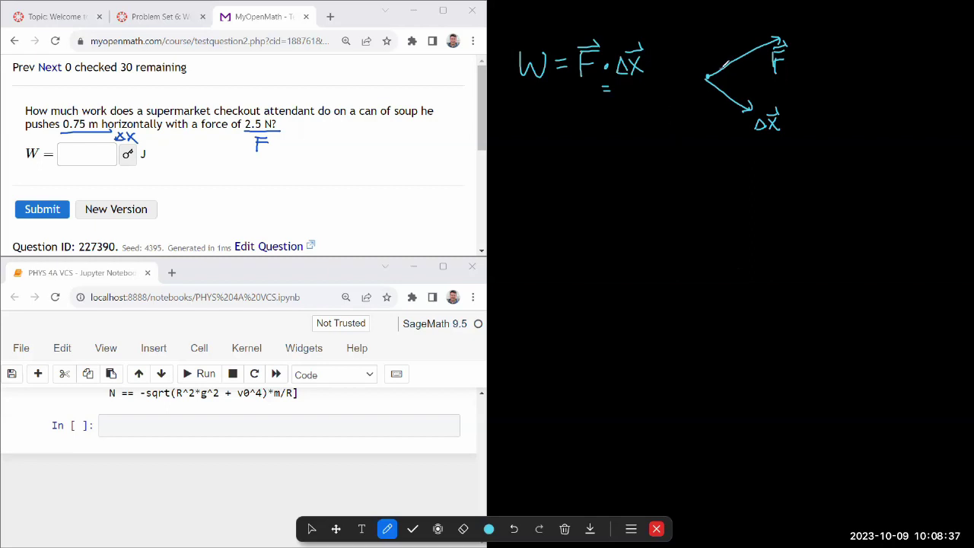
pyautogui.moveTo(723, 69); pyautogui.dragTo(725, 99)
pyautogui.moveTo(740, 71); pyautogui.dragTo(743, 79)
pyautogui.click(489, 528)
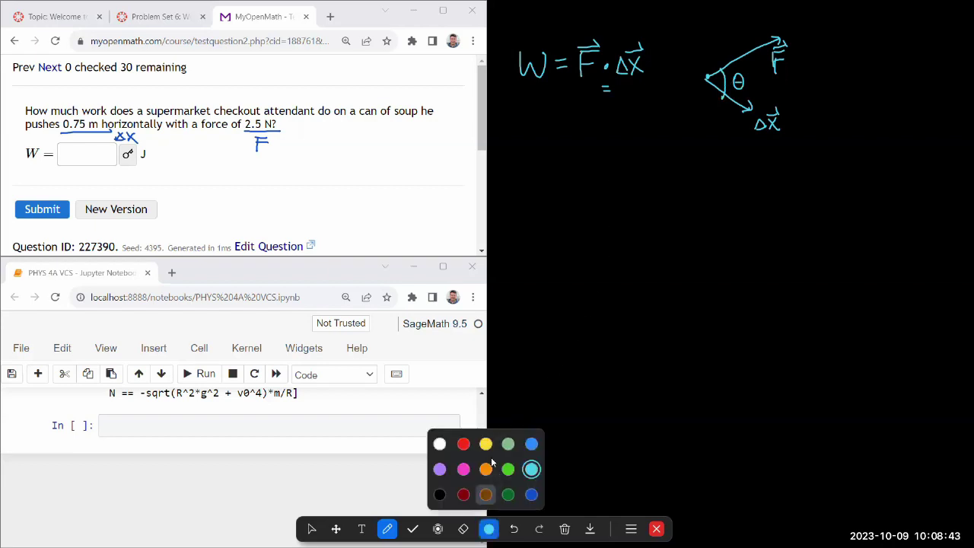
# In white ink, write = F Δx · cosθ beneath W = F·Δx and underline it.
pyautogui.click(439, 443)
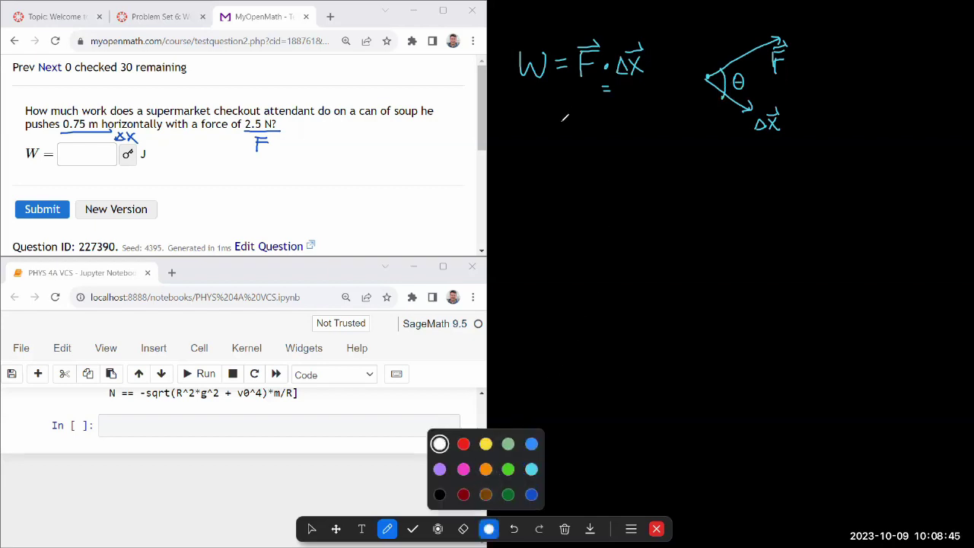
pyautogui.moveTo(556, 117); pyautogui.dragTo(568, 118)
pyautogui.moveTo(556, 124)
pyautogui.mouseDown()
pyautogui.moveTo(590, 113)
pyautogui.moveTo(576, 144)
pyautogui.moveTo(588, 128)
pyautogui.mouseUp()
pyautogui.moveTo(616, 118)
pyautogui.mouseDown()
pyautogui.moveTo(604, 135)
pyautogui.moveTo(625, 138)
pyautogui.moveTo(616, 138)
pyautogui.mouseUp()
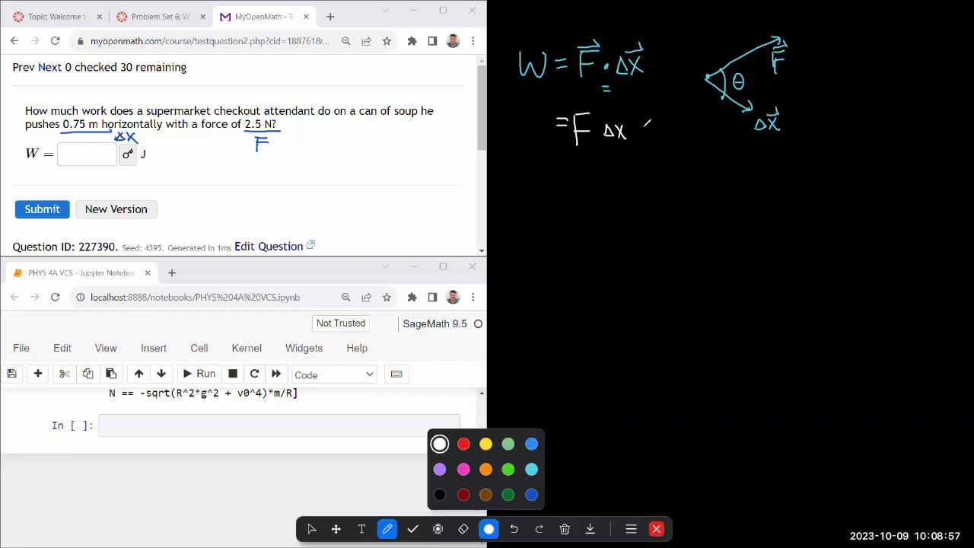
pyautogui.click(633, 130)
pyautogui.moveTo(653, 125)
pyautogui.mouseDown()
pyautogui.moveTo(652, 140)
pyautogui.moveTo(661, 130)
pyautogui.mouseUp()
pyautogui.moveTo(670, 128)
pyautogui.mouseDown()
pyautogui.moveTo(665, 139)
pyautogui.moveTo(678, 125)
pyautogui.mouseUp()
pyautogui.moveTo(673, 132); pyautogui.dragTo(683, 132)
pyautogui.moveTo(574, 157); pyautogui.dragTo(687, 154)
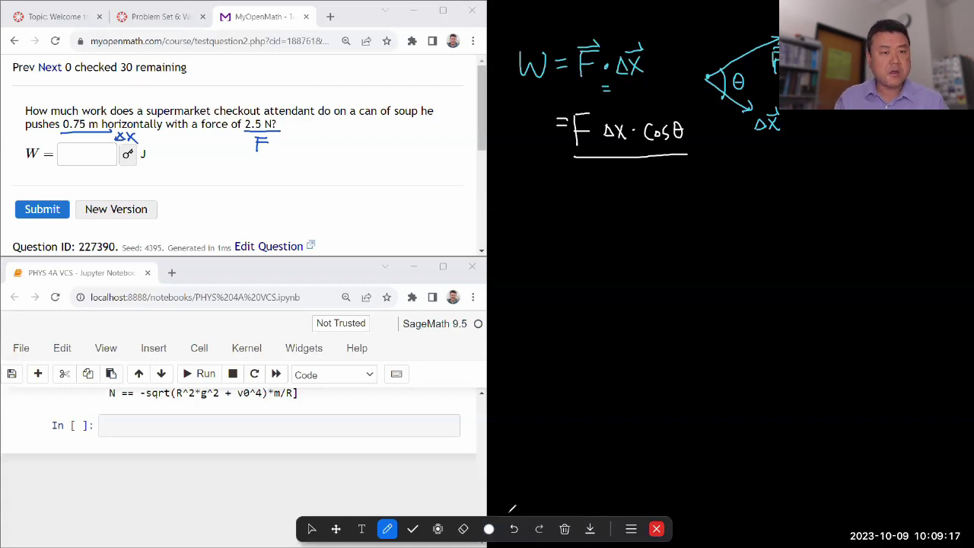
pyautogui.click(488, 528)
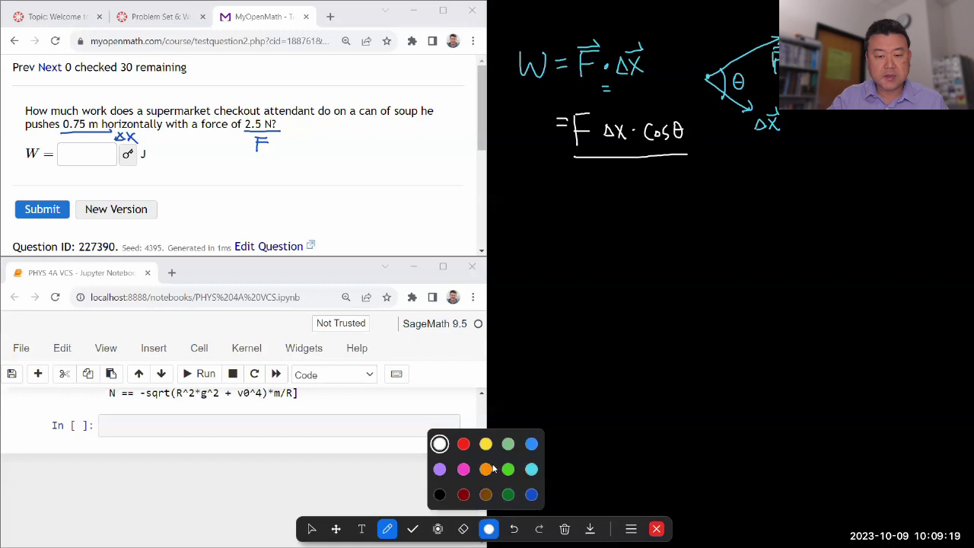
pyautogui.click(486, 469)
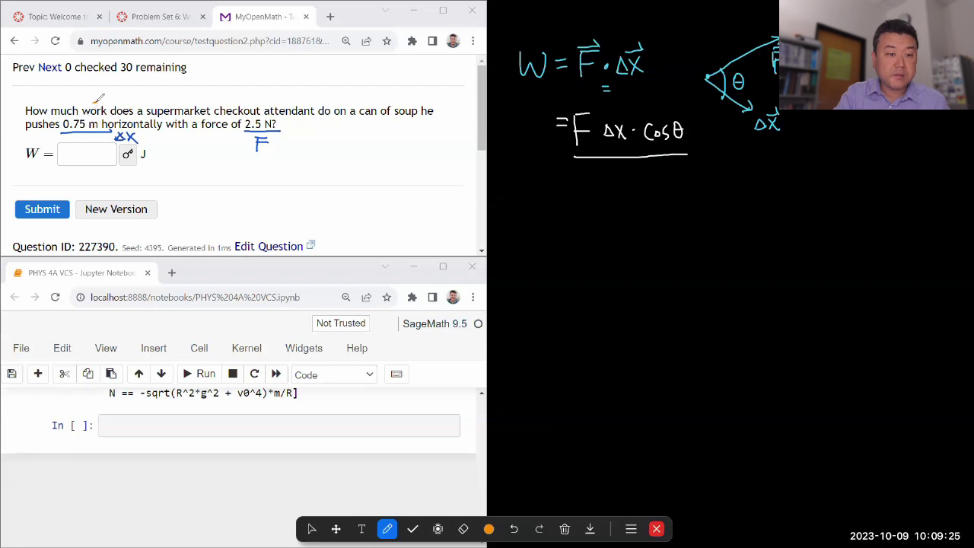
# In orange, circle θ as going to 0 and note that cosθ equals 1.
pyautogui.moveTo(96, 100)
pyautogui.mouseDown()
pyautogui.moveTo(74, 111)
pyautogui.moveTo(61, 163)
pyautogui.moveTo(114, 177)
pyautogui.moveTo(164, 99)
pyautogui.moveTo(95, 103)
pyautogui.mouseUp()
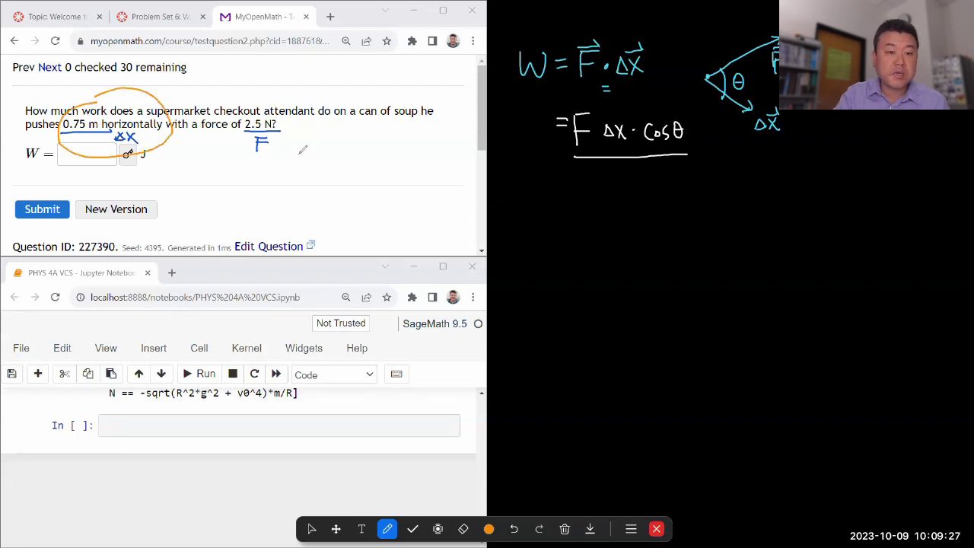
pyautogui.moveTo(270, 158); pyautogui.dragTo(248, 160)
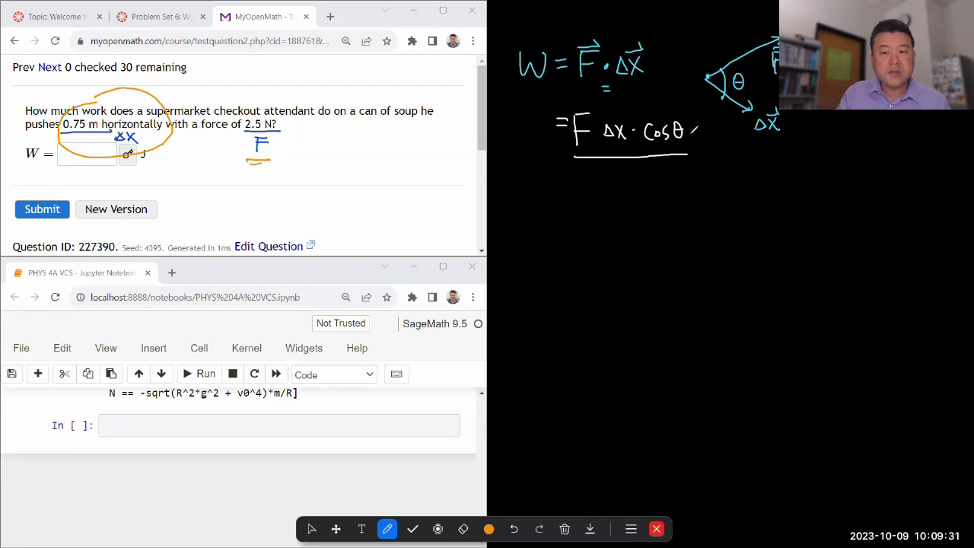
pyautogui.moveTo(681, 111); pyautogui.dragTo(684, 114)
pyautogui.moveTo(704, 149); pyautogui.dragTo(726, 156)
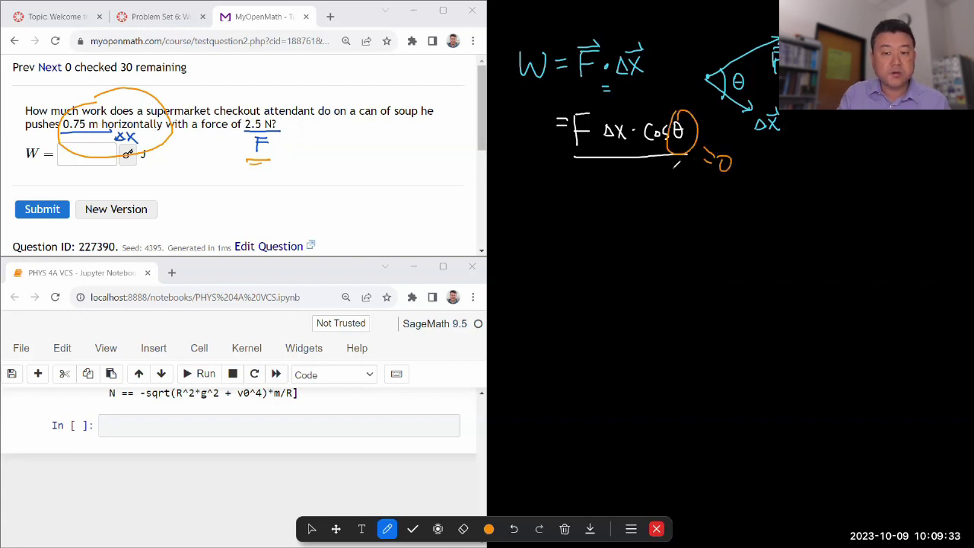
pyautogui.moveTo(645, 160)
pyautogui.mouseDown()
pyautogui.moveTo(694, 175)
pyautogui.moveTo(705, 158)
pyautogui.mouseUp()
pyautogui.moveTo(671, 186); pyautogui.dragTo(673, 199)
pyautogui.moveTo(680, 185); pyautogui.dragTo(677, 235)
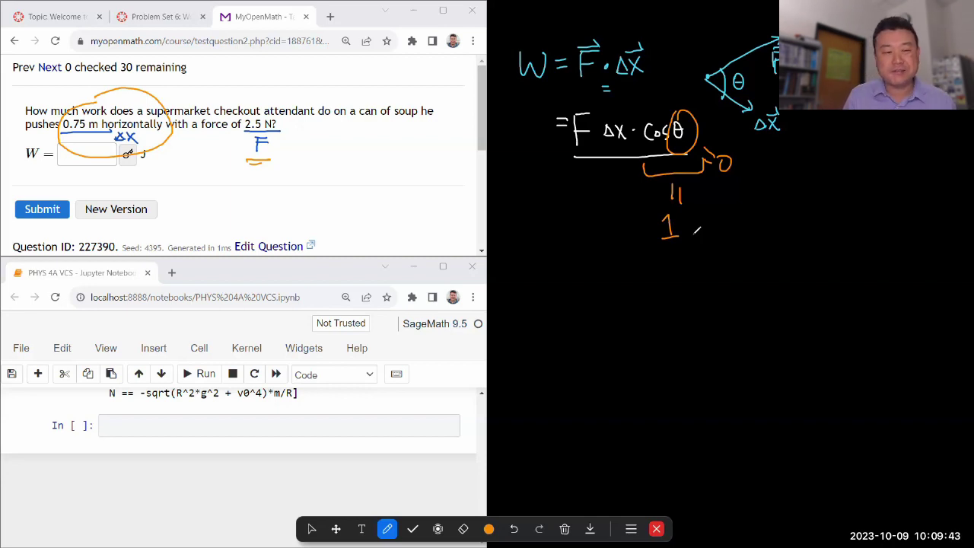
# Erase the orange marks on the question and return to the select arrow.
pyautogui.click(463, 528)
pyautogui.moveTo(171, 122)
pyautogui.mouseDown()
pyautogui.moveTo(258, 199)
pyautogui.moveTo(250, 164)
pyautogui.mouseUp()
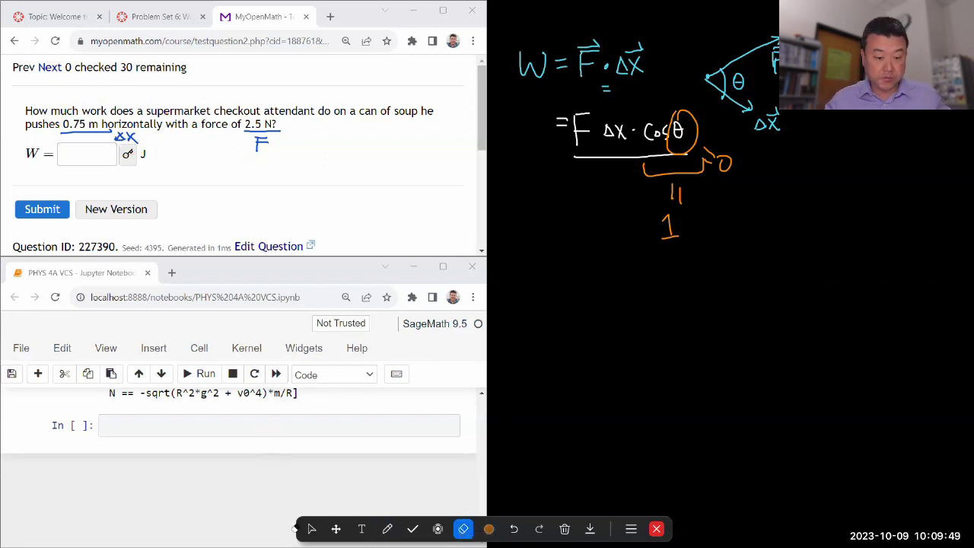
pyautogui.click(311, 528)
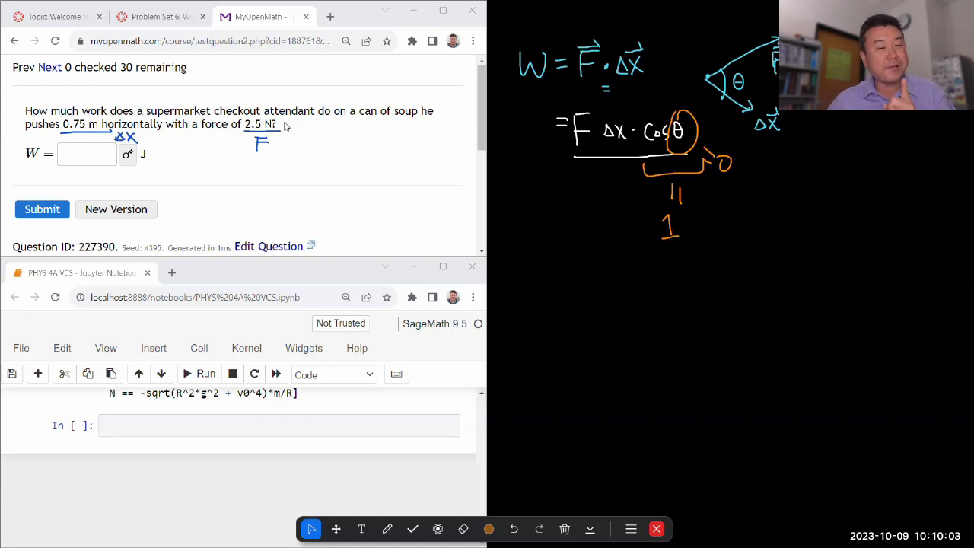
# Enter 1.875 rounded to 1.88 J as the work answer and submit it.
pyautogui.click(92, 151)
pyautogui.write('1')
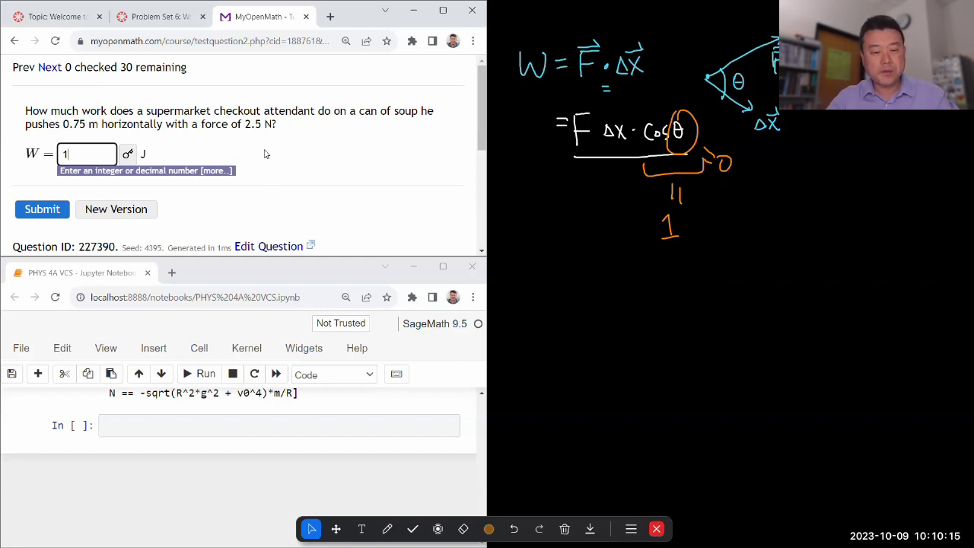
pyautogui.write('8')
pyautogui.press('BackSpace')
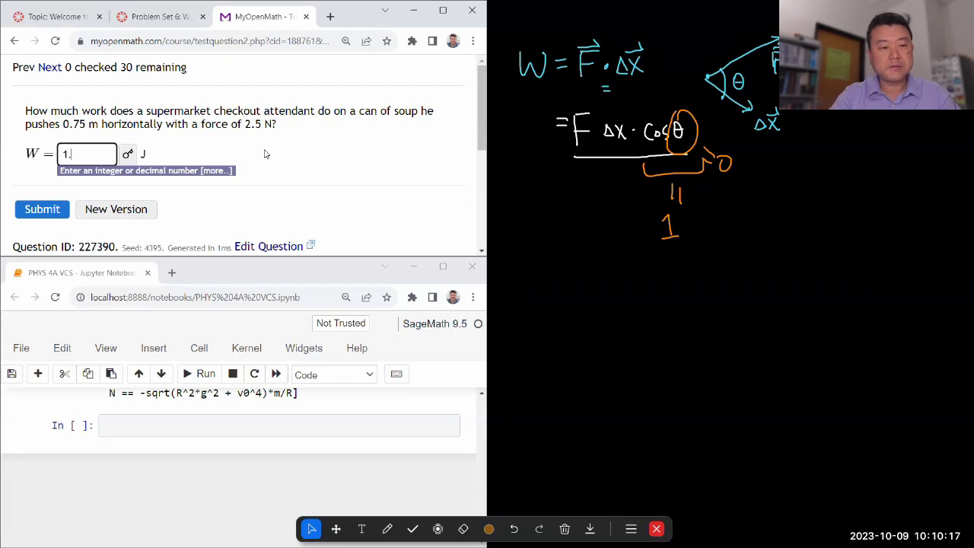
pyautogui.write('.8')
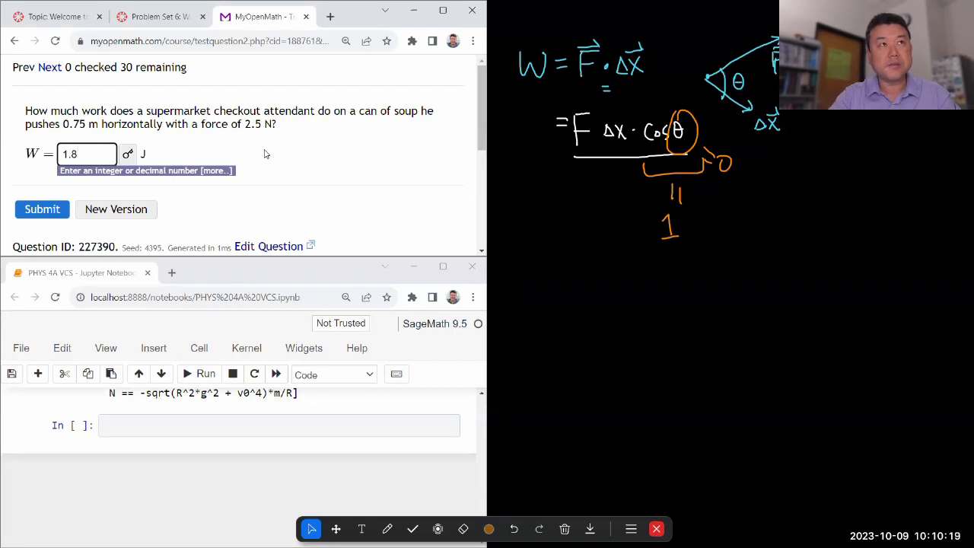
pyautogui.write('75')
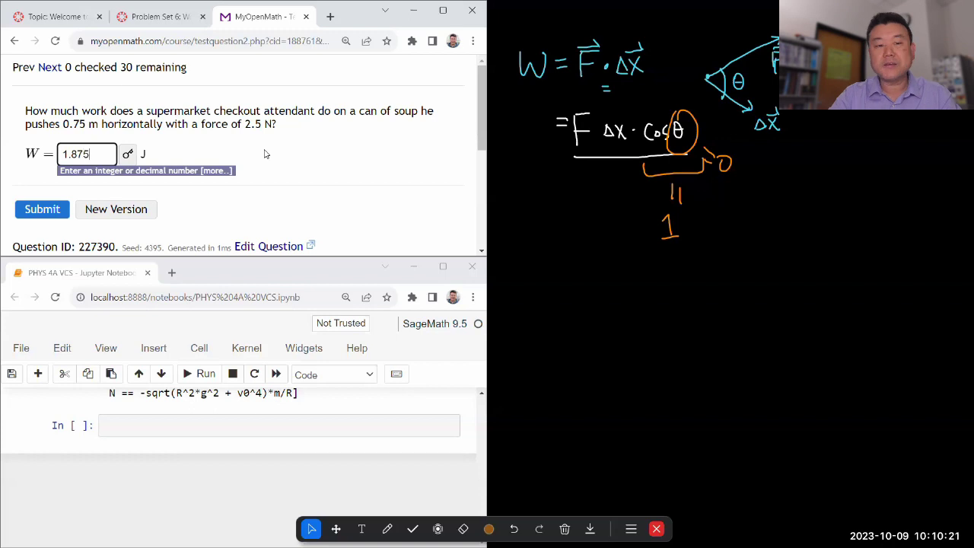
pyautogui.hotkey('shift', 'Left')
pyautogui.hotkey('shift', 'Left')
pyautogui.write('8')
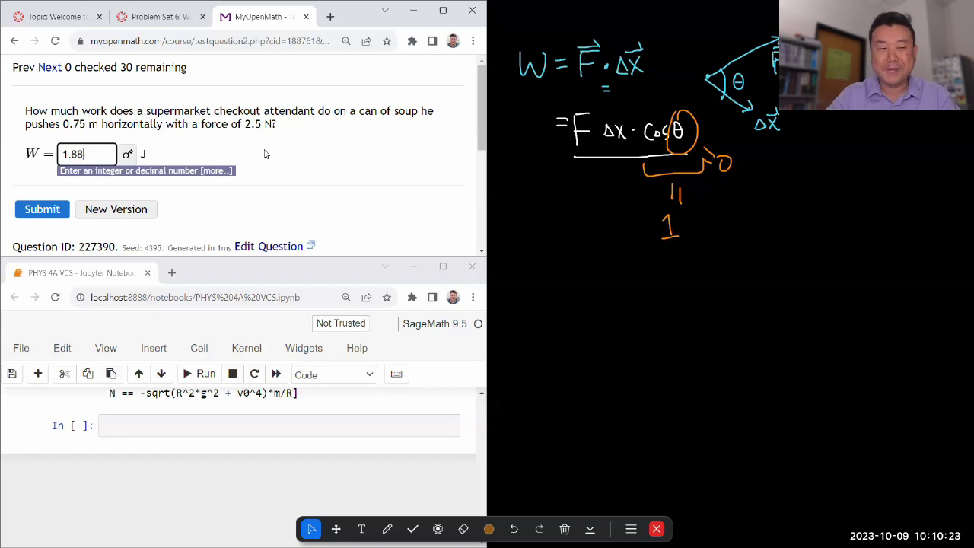
pyautogui.click(44, 210)
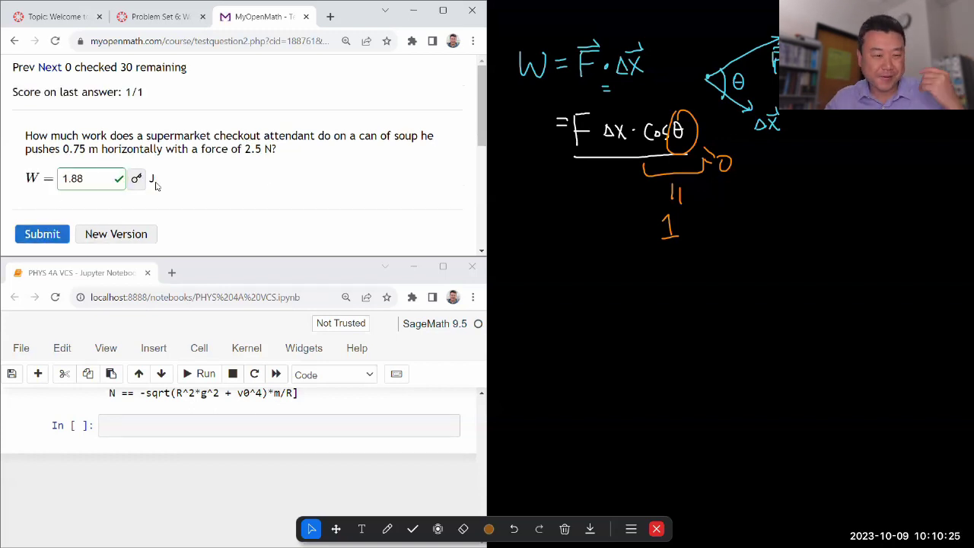
pyautogui.scroll(-1, 155, 186)
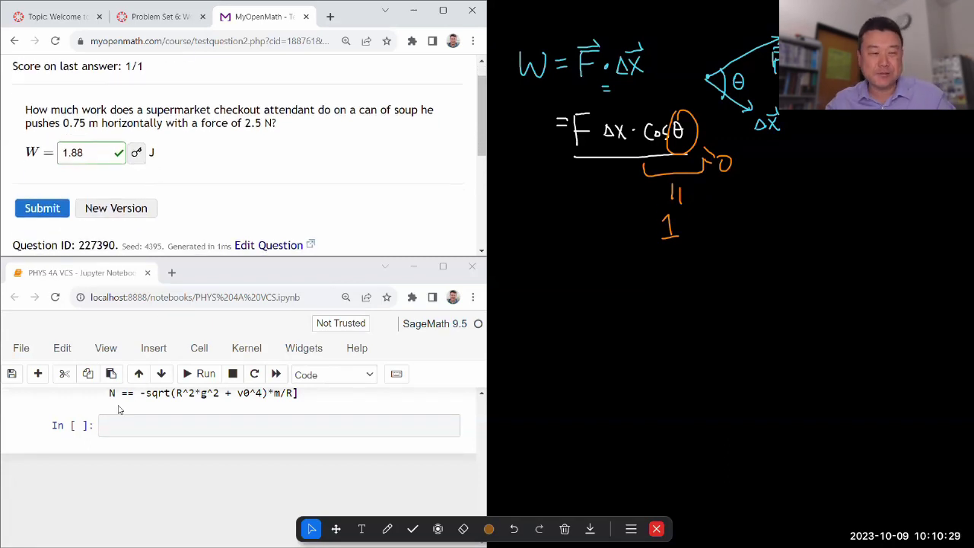
# Run 0.75*2.5 in an empty SageMath cell to get 1.875.
pyautogui.click(130, 428)
pyautogui.write('0.')
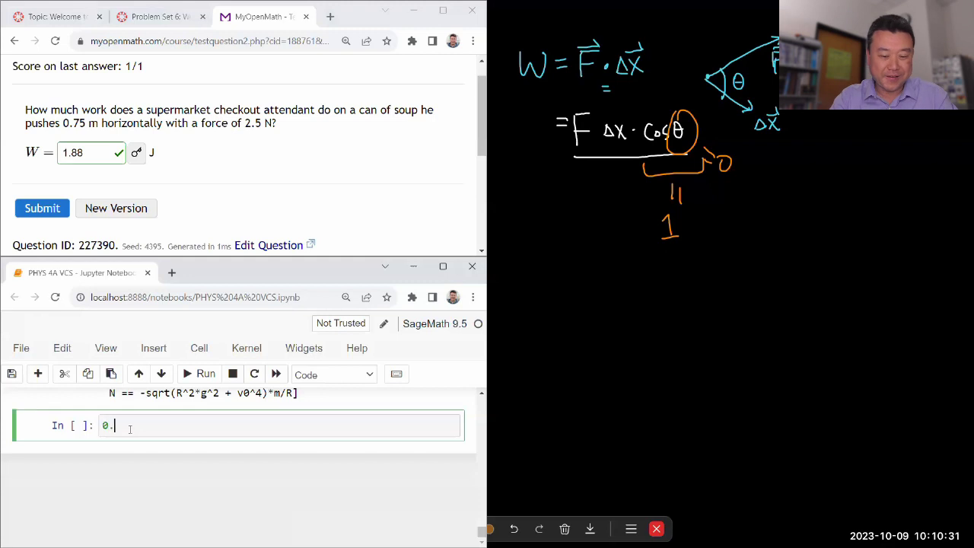
pyautogui.write('75*2.5')
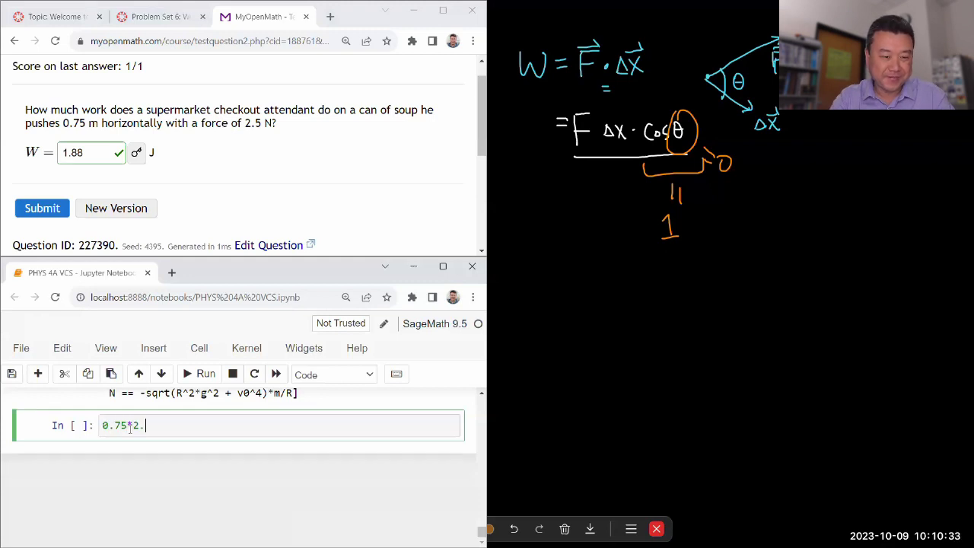
pyautogui.press('Return')
pyautogui.write('\\')
pyautogui.press('BackSpace')
pyautogui.press('BackSpace')
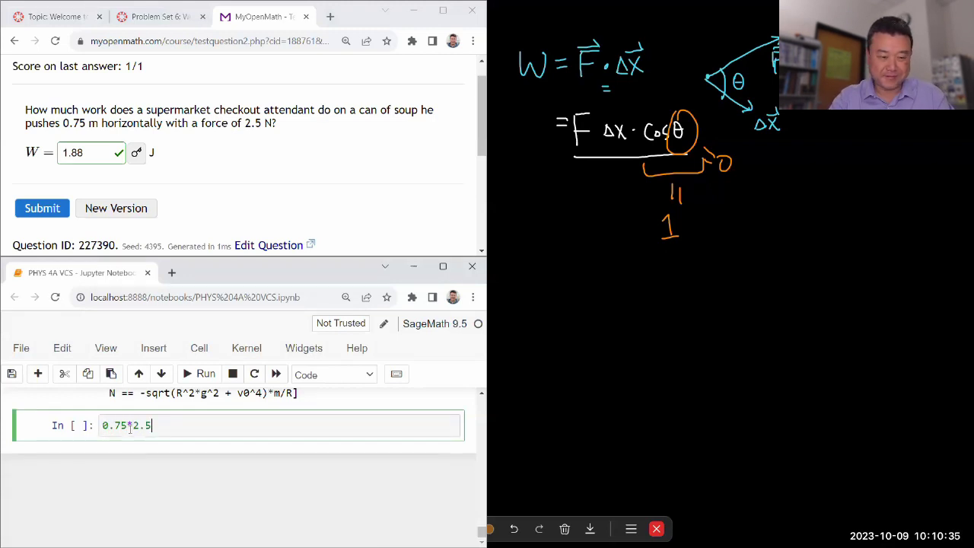
pyautogui.hotkey('shift', 'Return')
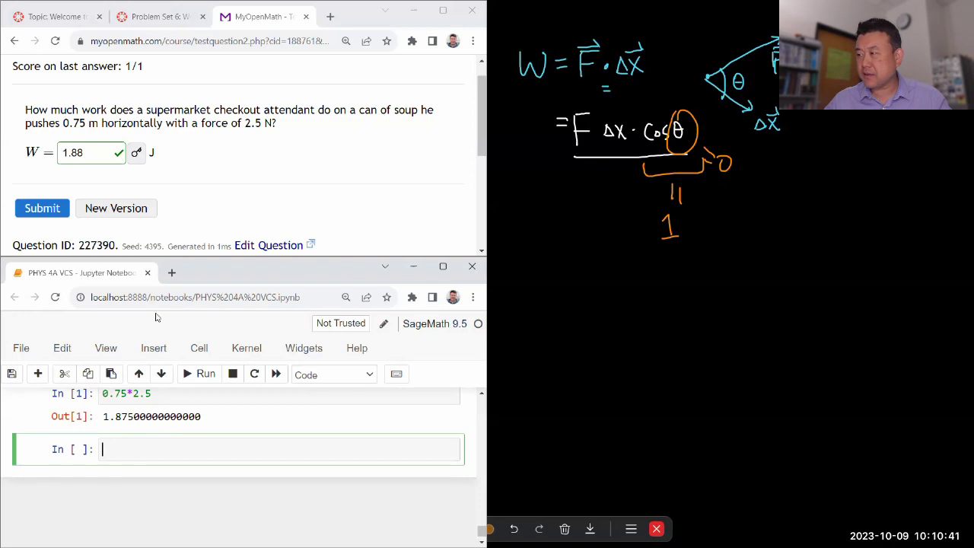
# From the Problem Set 6 question list, preview Q1-6 about the 77-kg stair climber.
pyautogui.click(170, 24)
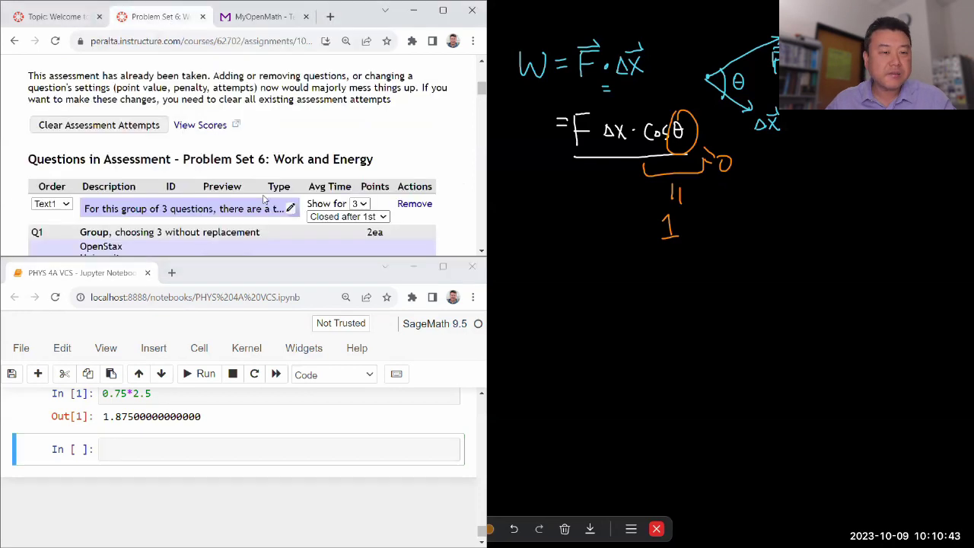
pyautogui.scroll(-4, 240, 185)
pyautogui.scroll(-1, 240, 184)
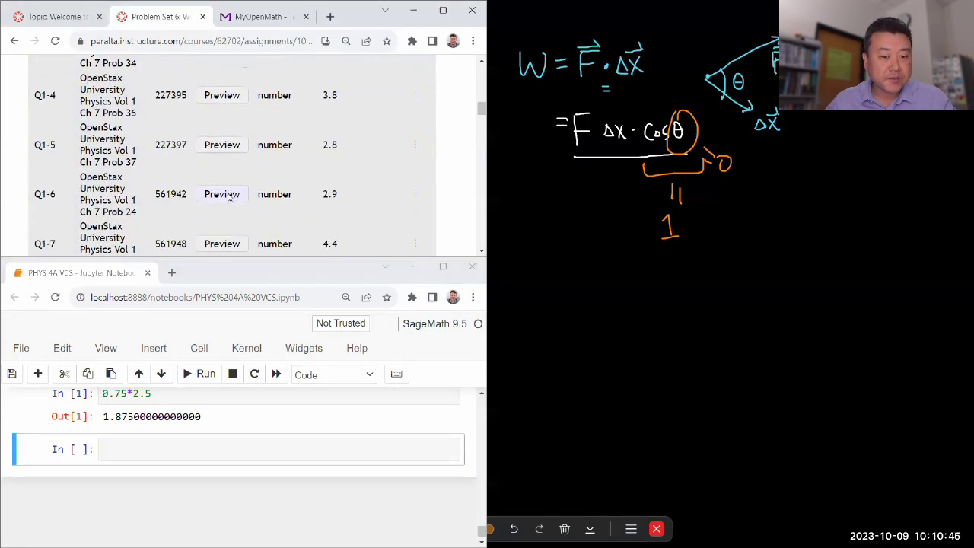
pyautogui.click(223, 193)
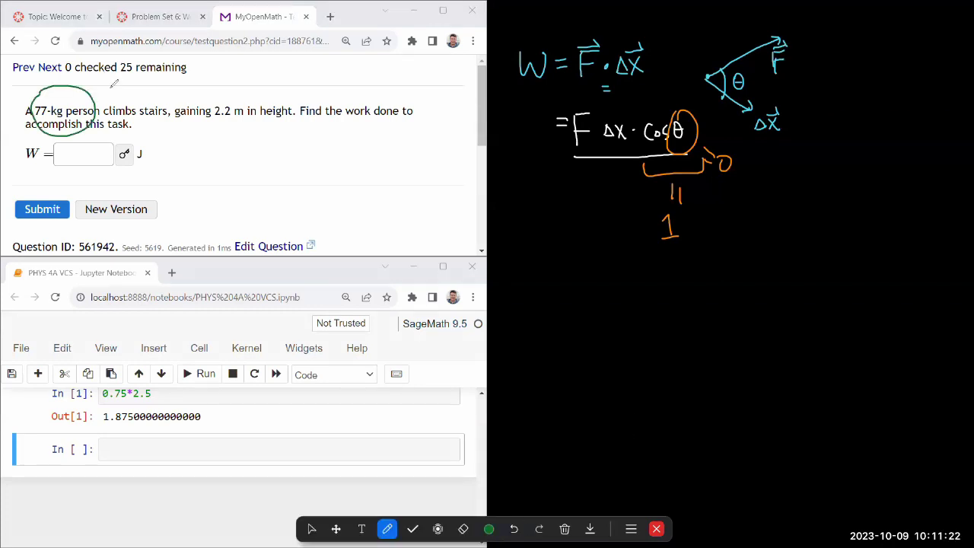
# Label 77-kg as m and sketch a white staircase with a person at bottom and top.
pyautogui.moveTo(96, 89); pyautogui.dragTo(111, 86)
pyautogui.click(488, 529)
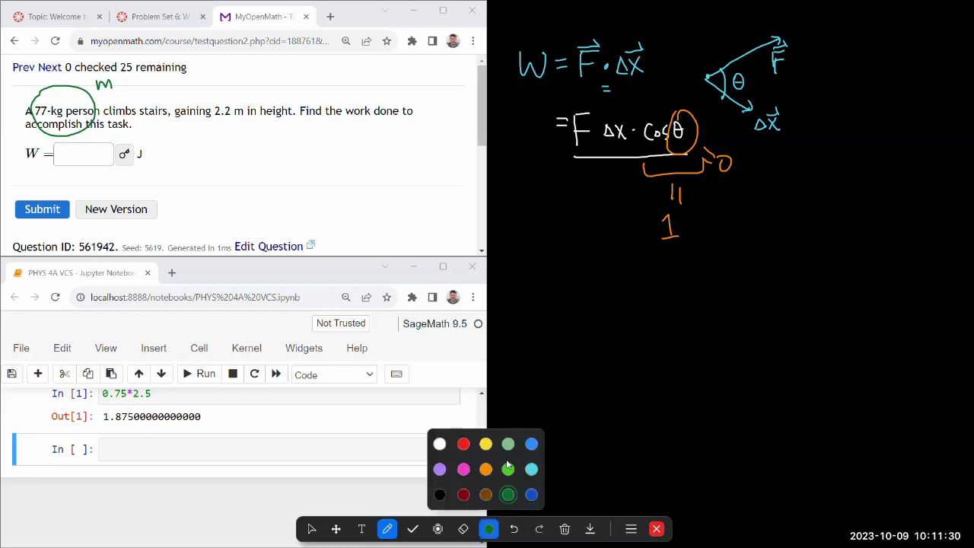
pyautogui.click(440, 444)
pyautogui.moveTo(511, 387); pyautogui.dragTo(738, 385)
pyautogui.moveTo(542, 373)
pyautogui.mouseDown()
pyautogui.moveTo(563, 355)
pyautogui.moveTo(625, 327)
pyautogui.moveTo(626, 313)
pyautogui.moveTo(648, 312)
pyautogui.moveTo(649, 297)
pyautogui.moveTo(708, 297)
pyautogui.mouseUp()
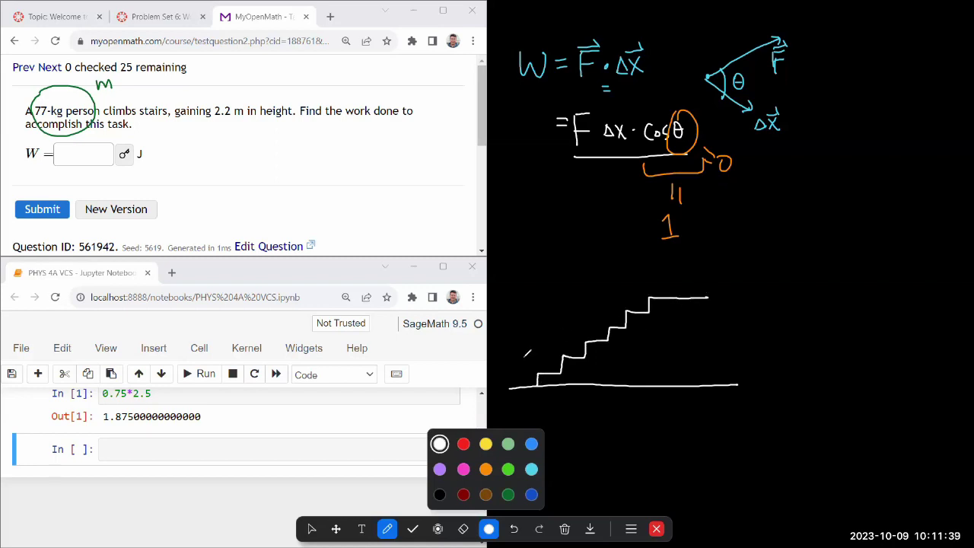
pyautogui.moveTo(522, 355)
pyautogui.mouseDown()
pyautogui.moveTo(518, 369)
pyautogui.moveTo(535, 385)
pyautogui.mouseUp()
pyautogui.moveTo(655, 275)
pyautogui.mouseDown()
pyautogui.moveTo(673, 283)
pyautogui.moveTo(670, 294)
pyautogui.mouseUp()
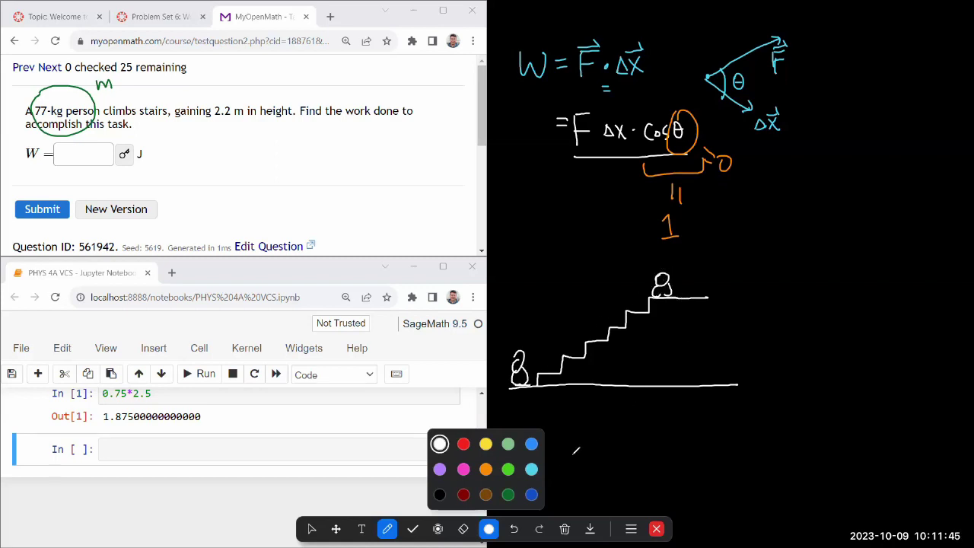
# Add a yellow height arrow labelled H and mark 2.2 m as H in green.
pyautogui.click(486, 444)
pyautogui.moveTo(658, 306)
pyautogui.mouseDown()
pyautogui.moveTo(670, 305)
pyautogui.moveTo(662, 384)
pyautogui.moveTo(670, 369)
pyautogui.mouseUp()
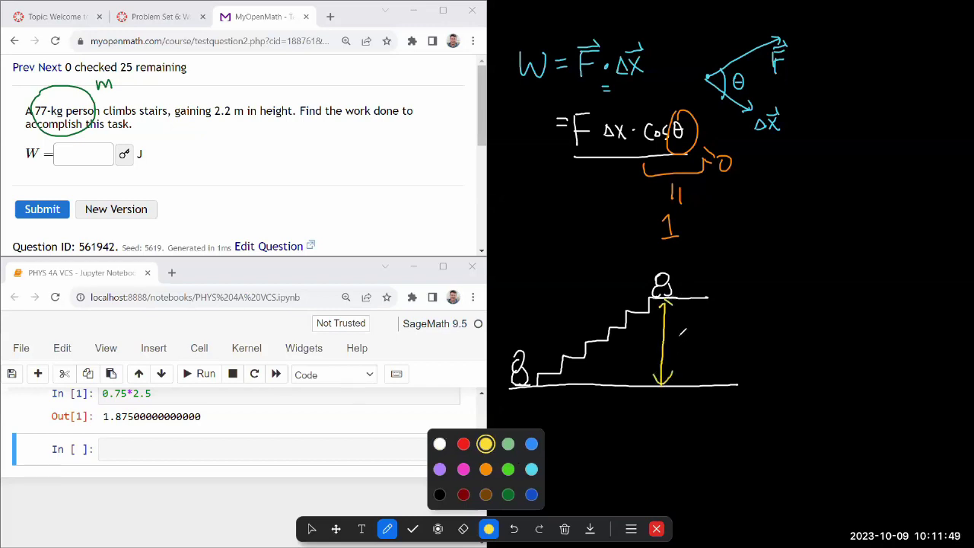
pyautogui.moveTo(677, 336)
pyautogui.mouseDown()
pyautogui.moveTo(677, 354)
pyautogui.moveTo(689, 345)
pyautogui.moveTo(690, 354)
pyautogui.mouseUp()
pyautogui.click(509, 495)
pyautogui.moveTo(213, 119)
pyautogui.mouseDown()
pyautogui.moveTo(254, 119)
pyautogui.moveTo(230, 145)
pyautogui.mouseUp()
pyautogui.moveTo(230, 136)
pyautogui.mouseDown()
pyautogui.moveTo(241, 134)
pyautogui.moveTo(241, 144)
pyautogui.mouseUp()
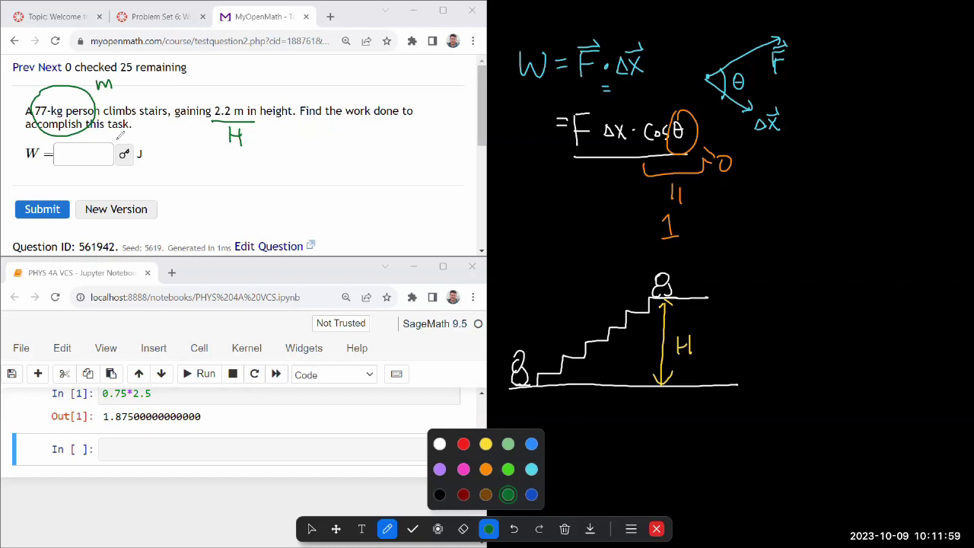
# Erase the orange 1, bracket and circle around cosθ and θ.
pyautogui.click(463, 528)
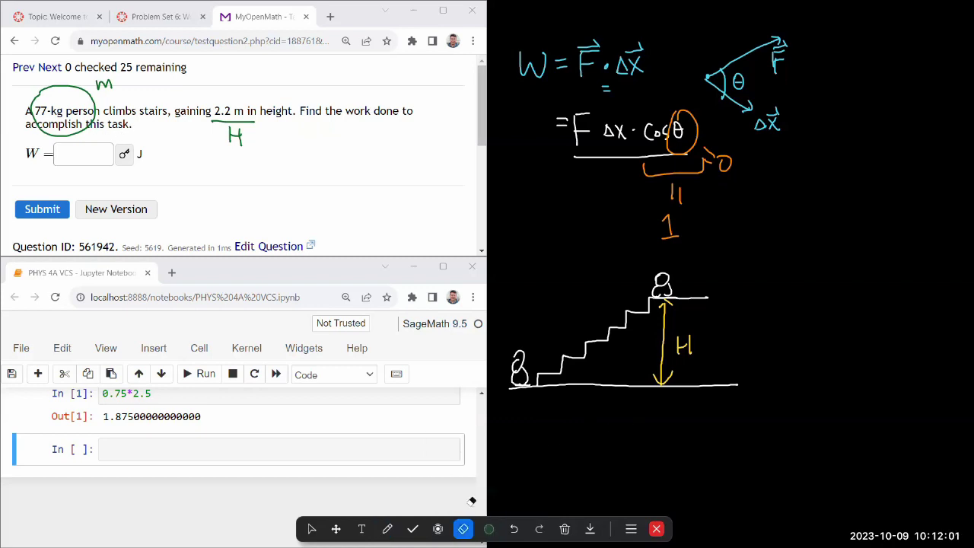
pyautogui.click(665, 219)
pyautogui.moveTo(646, 171)
pyautogui.mouseDown()
pyautogui.moveTo(696, 170)
pyautogui.moveTo(707, 152)
pyautogui.mouseUp()
pyautogui.click(693, 137)
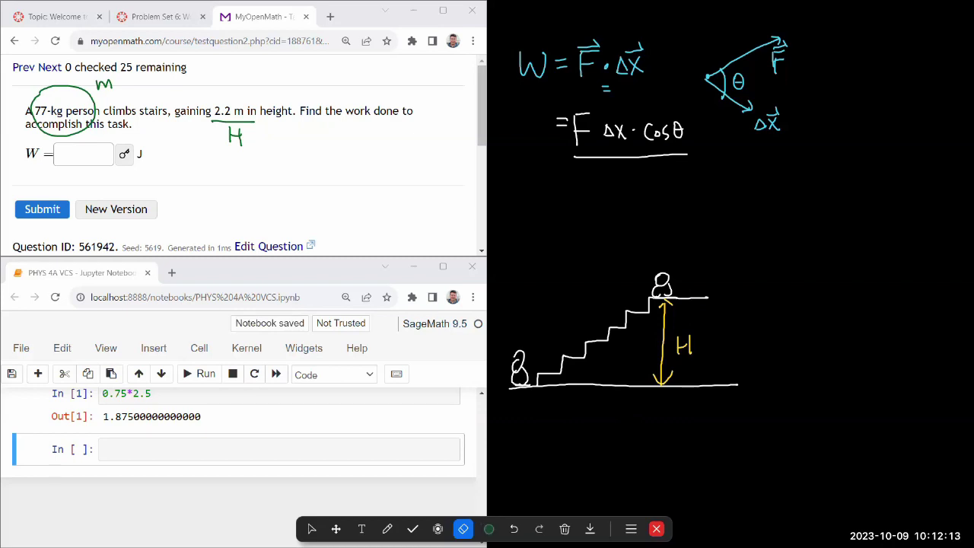
# In light blue, draw an FBD with mg pointing down and Fapp pointing up.
pyautogui.click(388, 528)
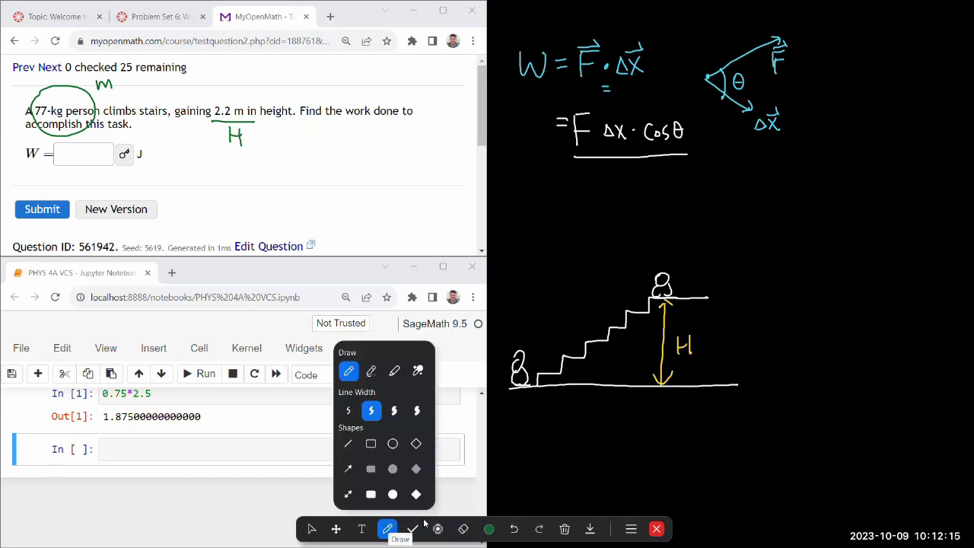
pyautogui.click(489, 528)
pyautogui.click(531, 494)
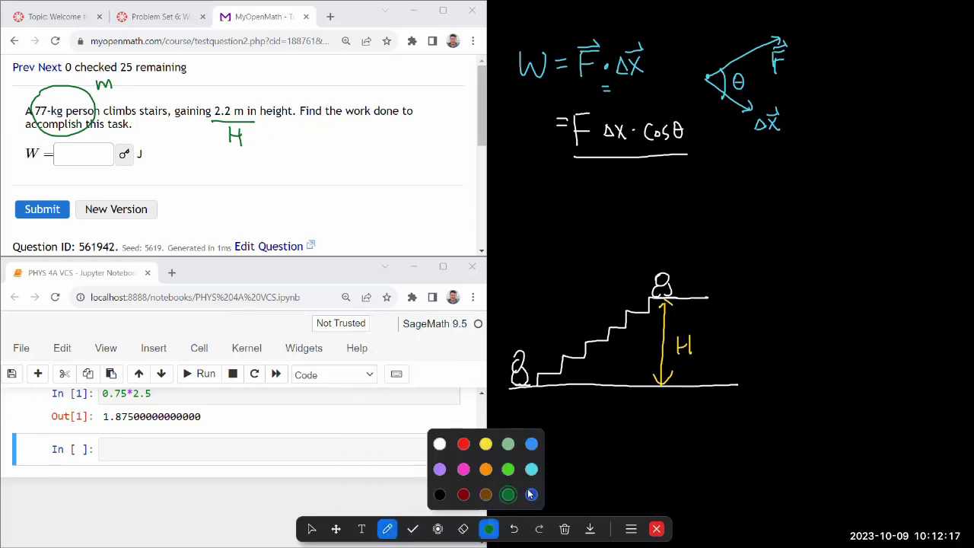
pyautogui.click(531, 470)
pyautogui.moveTo(786, 234); pyautogui.dragTo(826, 260)
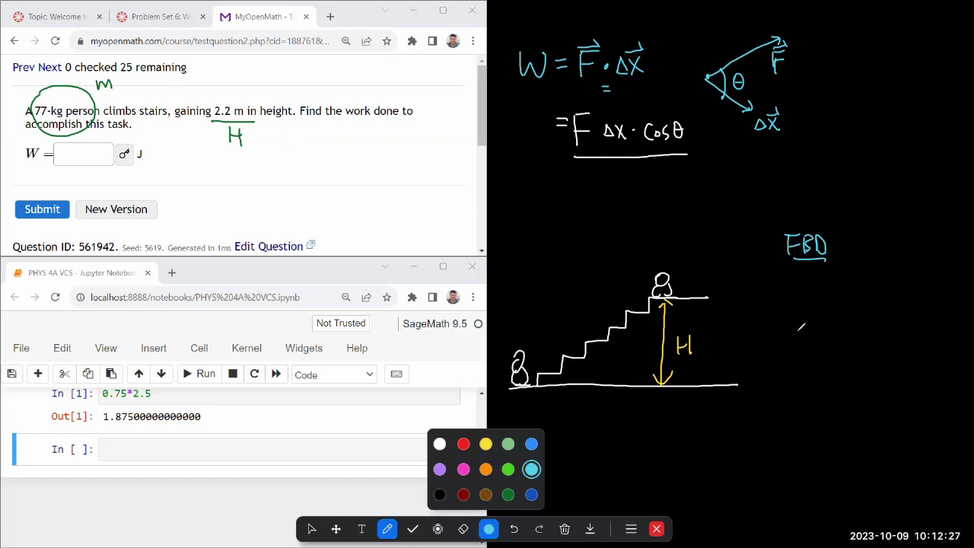
pyautogui.click(805, 333)
pyautogui.moveTo(807, 335)
pyautogui.mouseDown()
pyautogui.moveTo(803, 411)
pyautogui.moveTo(794, 393)
pyautogui.moveTo(824, 379)
pyautogui.moveTo(842, 401)
pyautogui.mouseUp()
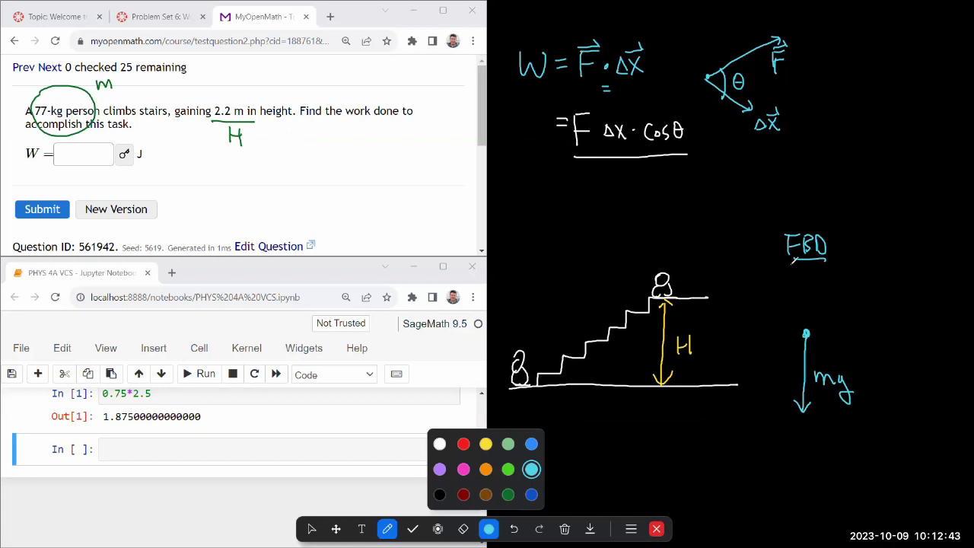
pyautogui.moveTo(807, 321)
pyautogui.mouseDown()
pyautogui.moveTo(821, 290)
pyautogui.moveTo(837, 311)
pyautogui.moveTo(848, 307)
pyautogui.moveTo(888, 335)
pyautogui.moveTo(865, 333)
pyautogui.moveTo(885, 327)
pyautogui.moveTo(919, 342)
pyautogui.mouseUp()
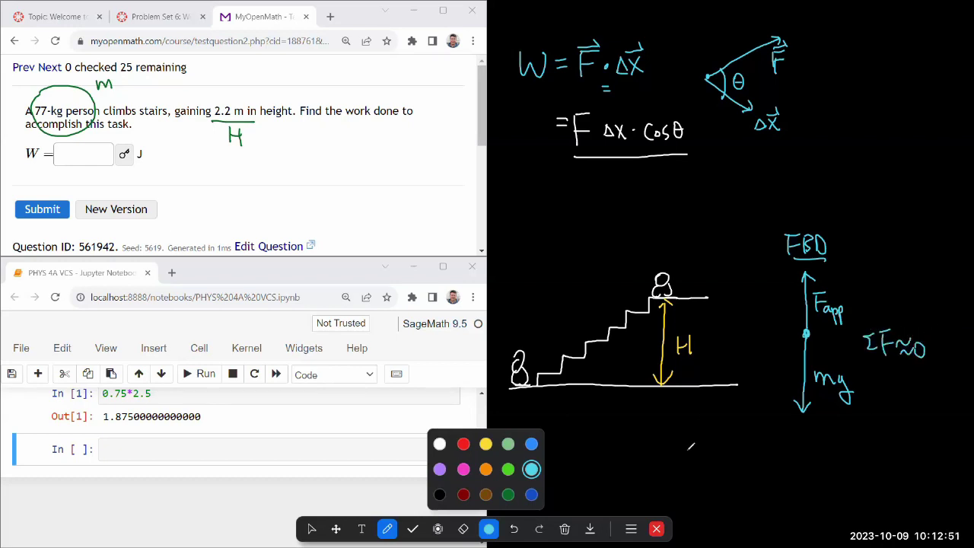
# In white, write Fapp = mg beside the free-body diagram.
pyautogui.click(439, 443)
pyautogui.moveTo(847, 295); pyautogui.dragTo(858, 296)
pyautogui.moveTo(863, 291)
pyautogui.mouseDown()
pyautogui.moveTo(870, 284)
pyautogui.moveTo(890, 298)
pyautogui.mouseUp()
pyautogui.moveTo(903, 281)
pyautogui.mouseDown()
pyautogui.moveTo(894, 303)
pyautogui.moveTo(906, 308)
pyautogui.mouseUp()
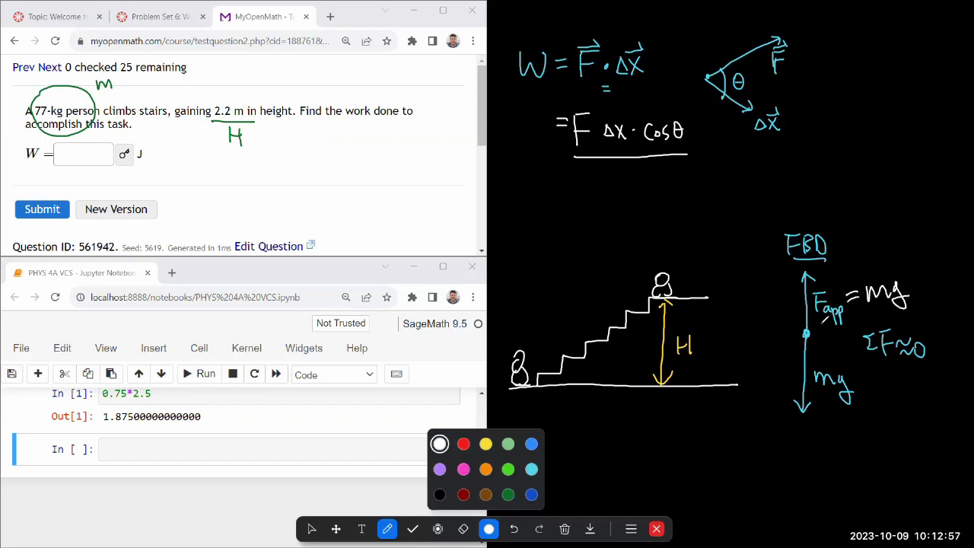
pyautogui.moveTo(820, 322); pyautogui.dragTo(907, 306)
pyautogui.click(490, 527)
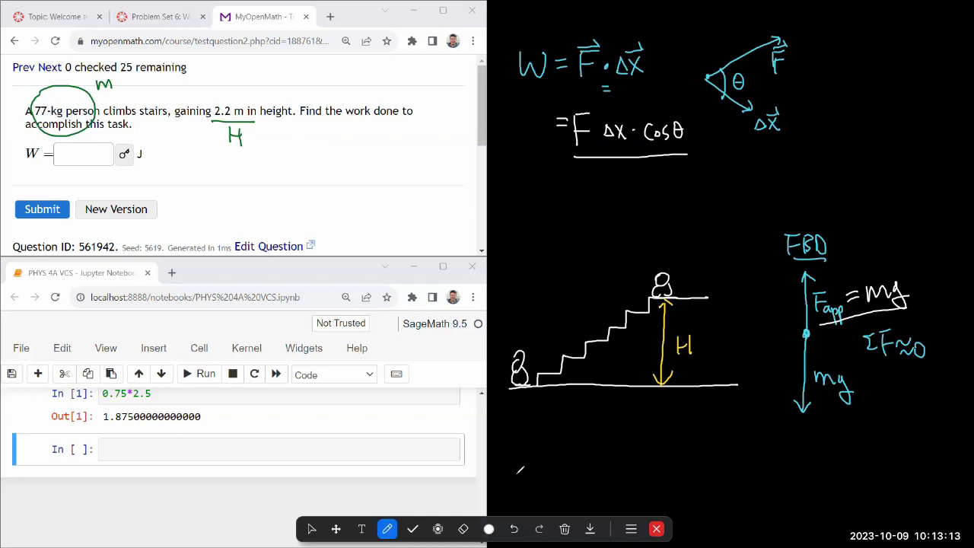
# Box Fapp = mg and add a blue Δx arrow under the staircase.
pyautogui.moveTo(844, 270)
pyautogui.mouseDown()
pyautogui.moveTo(793, 282)
pyautogui.moveTo(794, 322)
pyautogui.moveTo(810, 333)
pyautogui.moveTo(909, 318)
pyautogui.moveTo(916, 267)
pyautogui.moveTo(843, 271)
pyautogui.mouseUp()
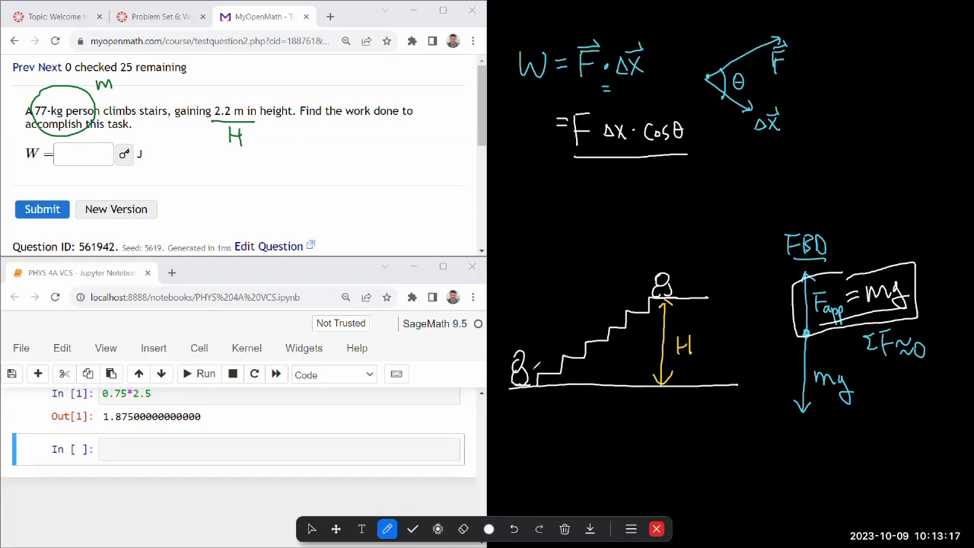
pyautogui.moveTo(678, 287); pyautogui.dragTo(683, 293)
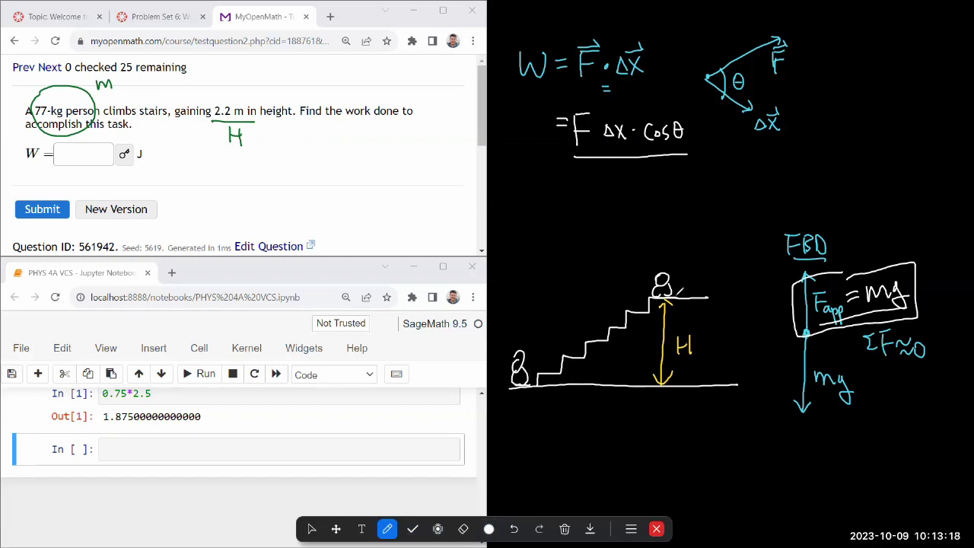
pyautogui.click(488, 528)
pyautogui.click(531, 445)
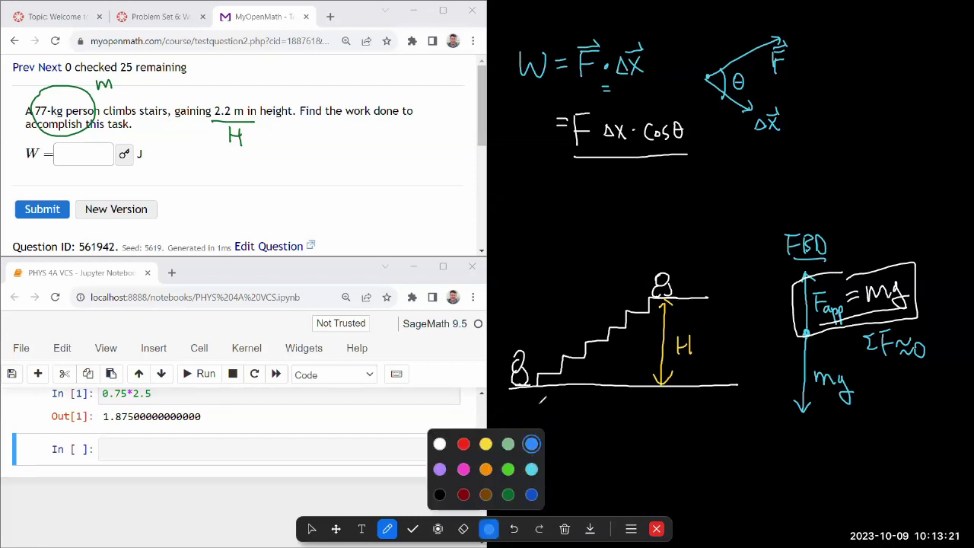
pyautogui.moveTo(534, 399)
pyautogui.mouseDown()
pyautogui.moveTo(660, 397)
pyautogui.moveTo(602, 432)
pyautogui.mouseUp()
pyautogui.moveTo(607, 419)
pyautogui.mouseDown()
pyautogui.moveTo(617, 433)
pyautogui.moveTo(607, 434)
pyautogui.mouseUp()
pyautogui.moveTo(625, 415); pyautogui.dragTo(622, 418)
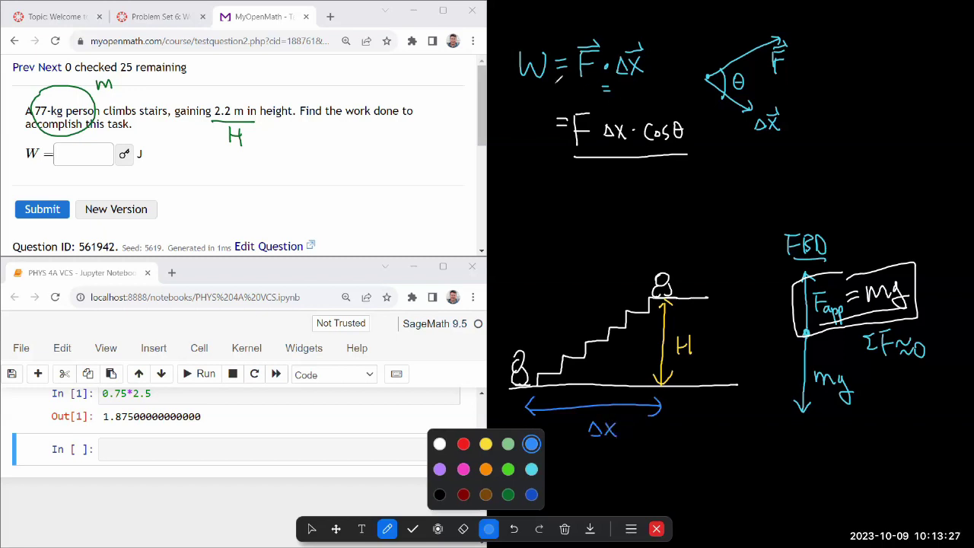
# Underline W = F·Δx, add a Δy arrow beside the stairs, and outline height H.
pyautogui.moveTo(522, 97); pyautogui.dragTo(653, 96)
pyautogui.moveTo(574, 383); pyautogui.dragTo(574, 291)
pyautogui.moveTo(568, 301); pyautogui.dragTo(579, 301)
pyautogui.moveTo(568, 372); pyautogui.dragTo(579, 374)
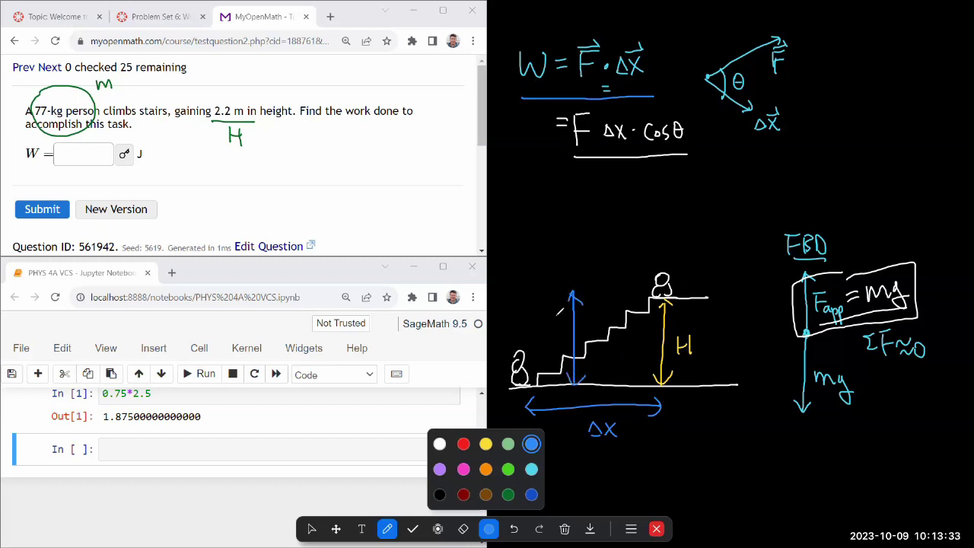
pyautogui.moveTo(557, 311)
pyautogui.mouseDown()
pyautogui.moveTo(549, 325)
pyautogui.moveTo(566, 337)
pyautogui.mouseUp()
pyautogui.moveTo(813, 315); pyautogui.dragTo(852, 324)
pyautogui.moveTo(682, 295)
pyautogui.mouseDown()
pyautogui.moveTo(647, 296)
pyautogui.moveTo(642, 398)
pyautogui.moveTo(685, 398)
pyautogui.moveTo(698, 384)
pyautogui.moveTo(677, 294)
pyautogui.mouseUp()
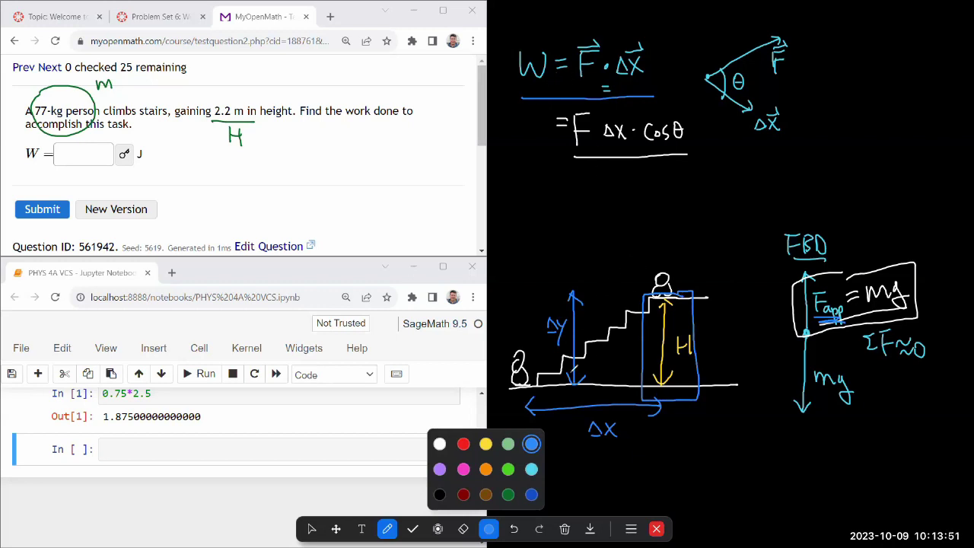
# In white, write the underlined work formula W = Fapp · H = mgH, then exit drawing mode.
pyautogui.click(440, 444)
pyautogui.moveTo(512, 207)
pyautogui.mouseDown()
pyautogui.moveTo(524, 230)
pyautogui.moveTo(542, 207)
pyautogui.moveTo(564, 215)
pyautogui.mouseUp()
pyautogui.moveTo(550, 223)
pyautogui.mouseDown()
pyautogui.moveTo(582, 213)
pyautogui.moveTo(605, 221)
pyautogui.moveTo(607, 248)
pyautogui.moveTo(616, 232)
pyautogui.mouseUp()
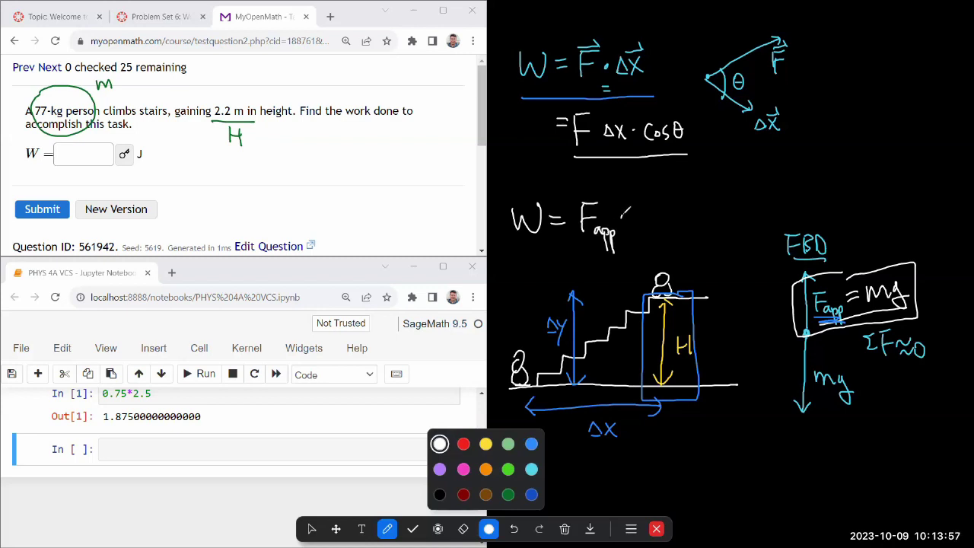
pyautogui.moveTo(641, 199)
pyautogui.mouseDown()
pyautogui.moveTo(639, 227)
pyautogui.moveTo(649, 227)
pyautogui.mouseUp()
pyautogui.moveTo(519, 242); pyautogui.dragTo(652, 235)
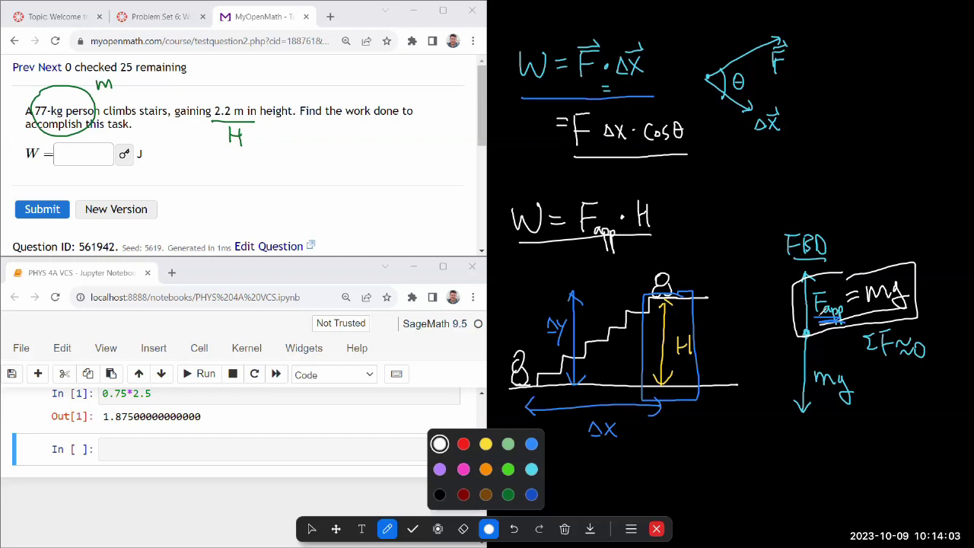
pyautogui.moveTo(672, 218); pyautogui.dragTo(666, 210)
pyautogui.moveTo(655, 217)
pyautogui.mouseDown()
pyautogui.moveTo(709, 219)
pyautogui.moveTo(703, 238)
pyautogui.mouseUp()
pyautogui.moveTo(723, 195)
pyautogui.mouseDown()
pyautogui.moveTo(720, 220)
pyautogui.moveTo(730, 204)
pyautogui.mouseUp()
pyautogui.moveTo(732, 190)
pyautogui.mouseDown()
pyautogui.moveTo(731, 224)
pyautogui.moveTo(685, 228)
pyautogui.moveTo(735, 224)
pyautogui.mouseUp()
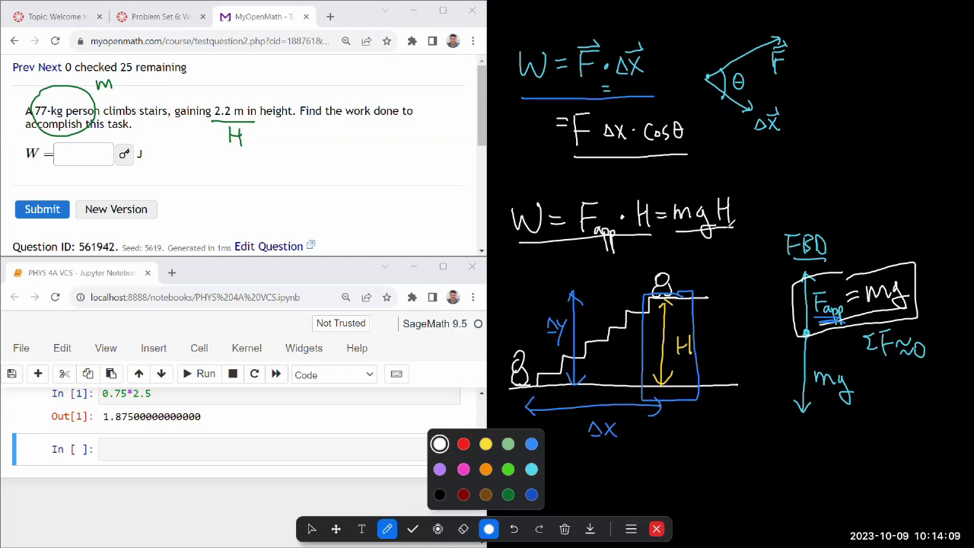
pyautogui.click(494, 526)
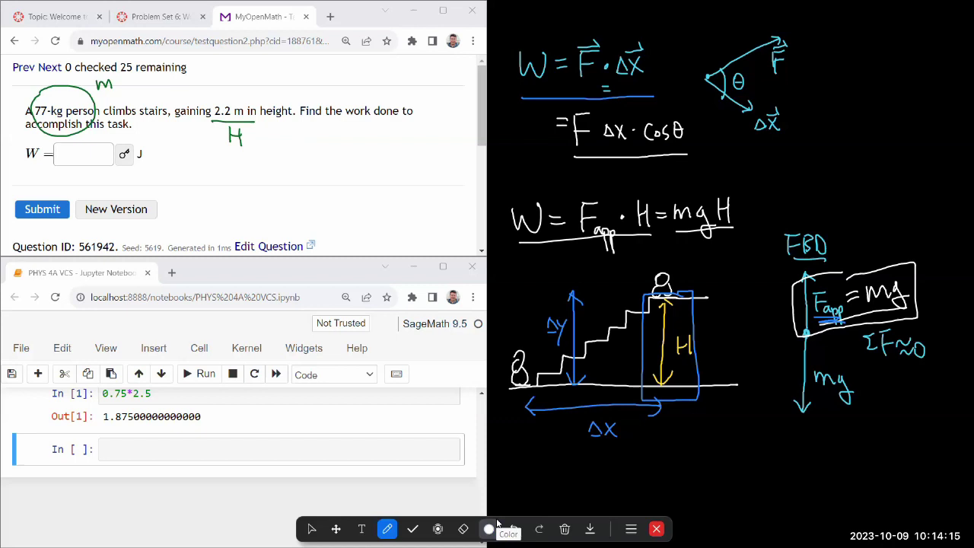
pyautogui.click(311, 528)
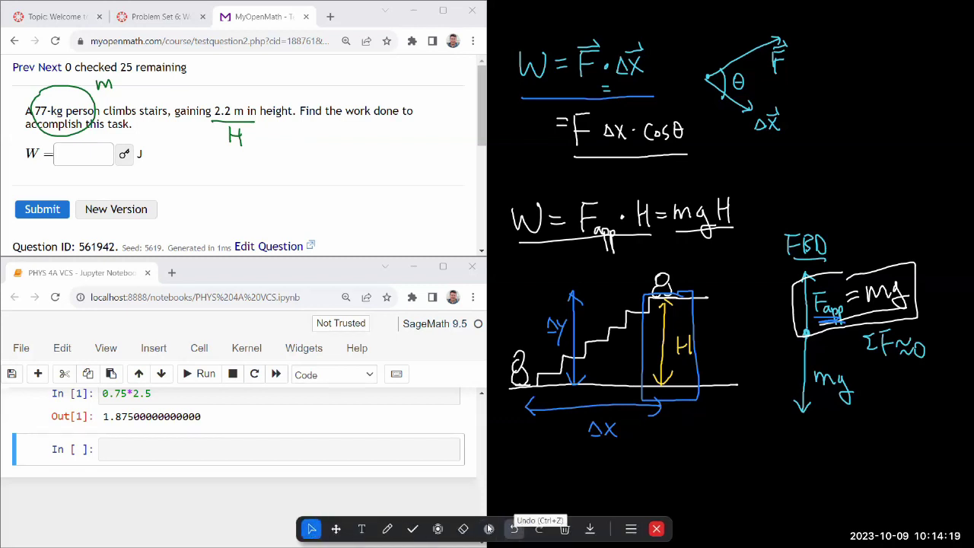
# Compute 77*9.8*2.2 = 1660.12 in SageMath and enter 1660 J as the work answer.
pyautogui.click(200, 443)
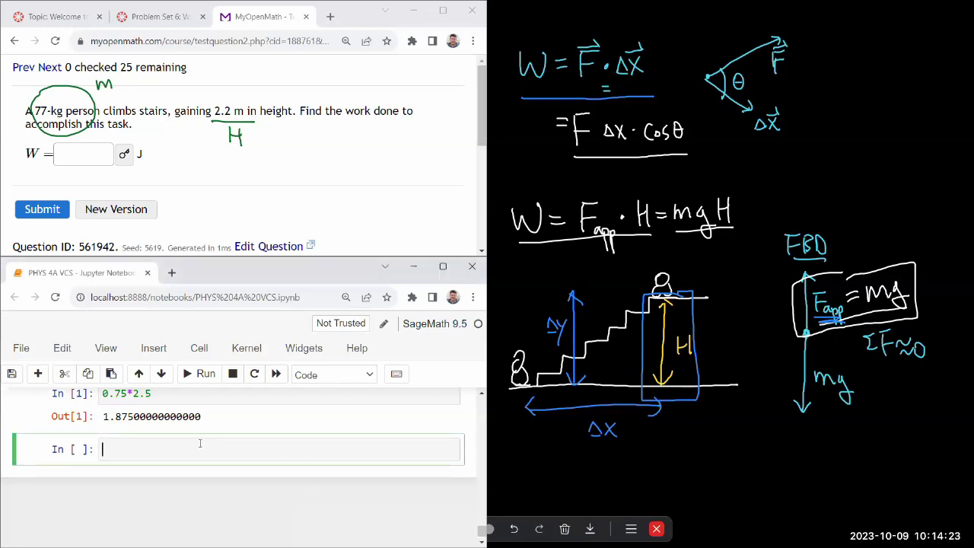
pyautogui.write('77')
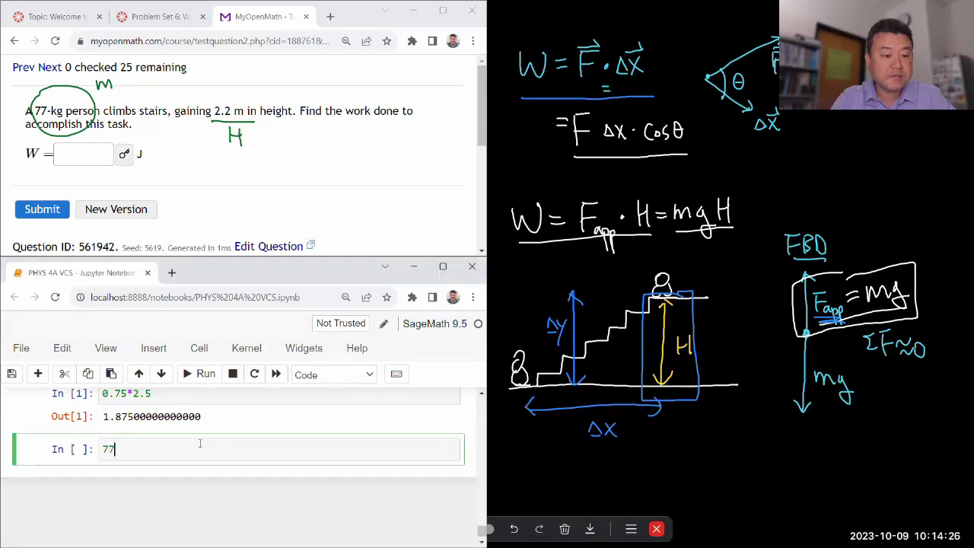
pyautogui.write('*9.8')
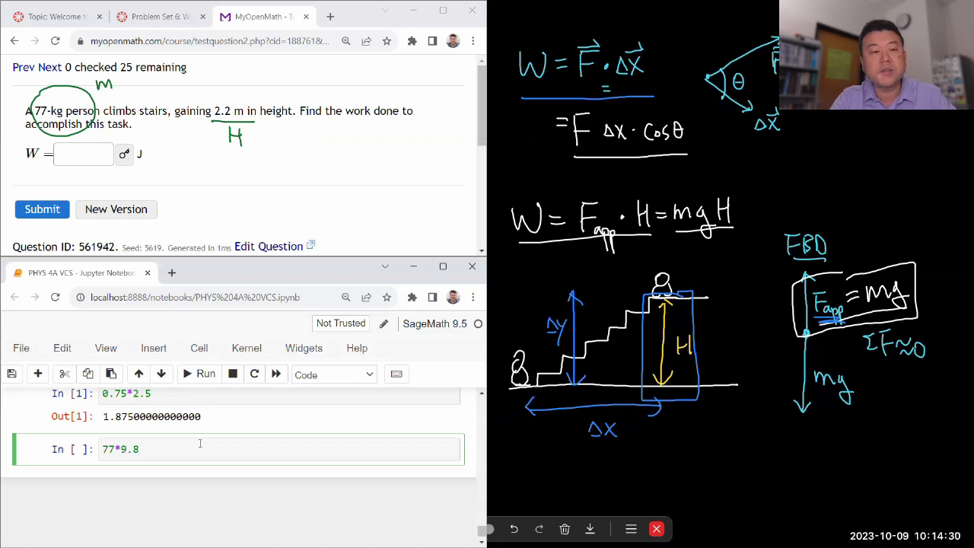
pyautogui.write('*')
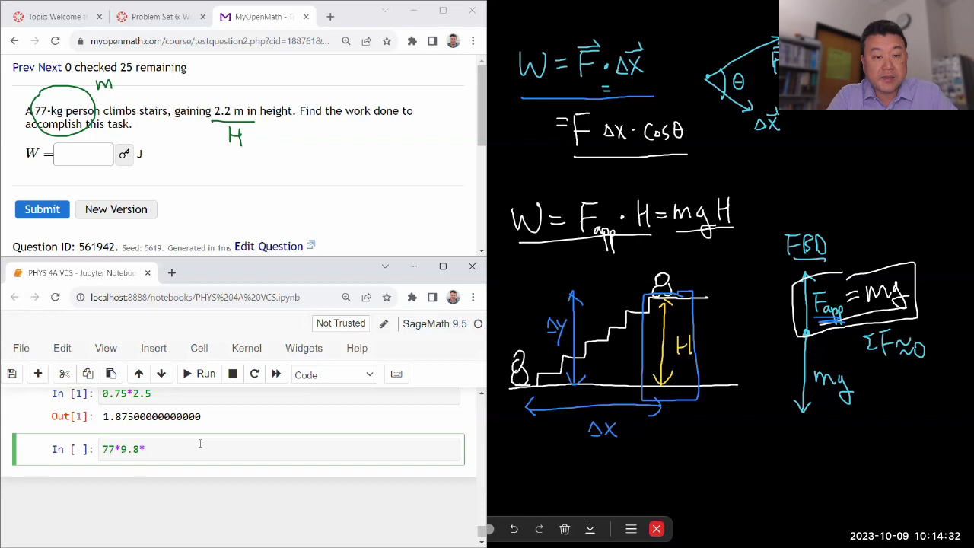
pyautogui.write('2.2')
pyautogui.hotkey('shift', 'Return')
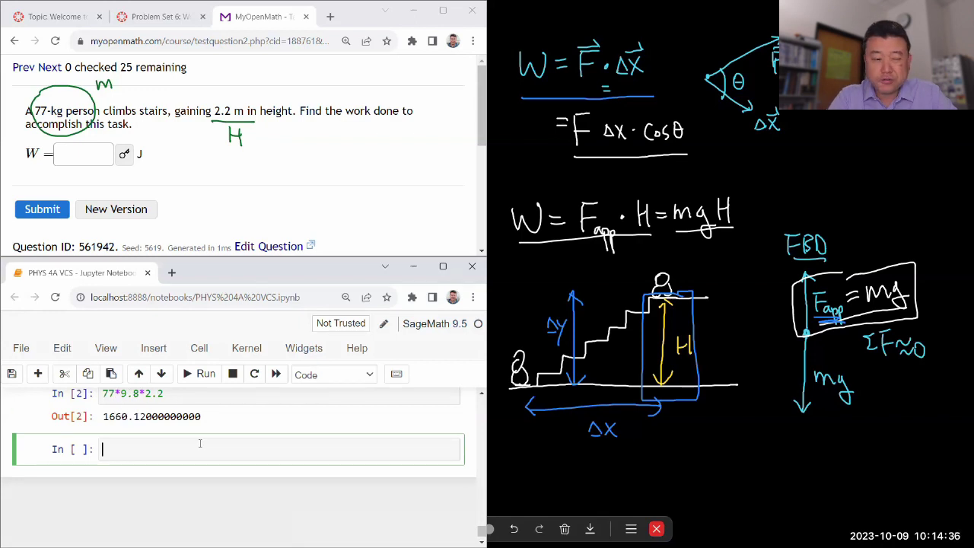
pyautogui.click(95, 156)
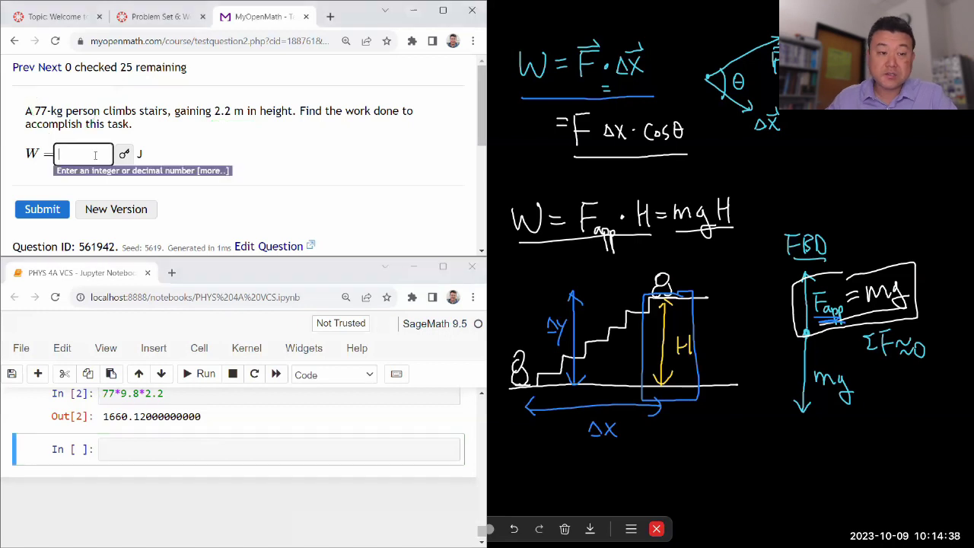
pyautogui.write('1660')
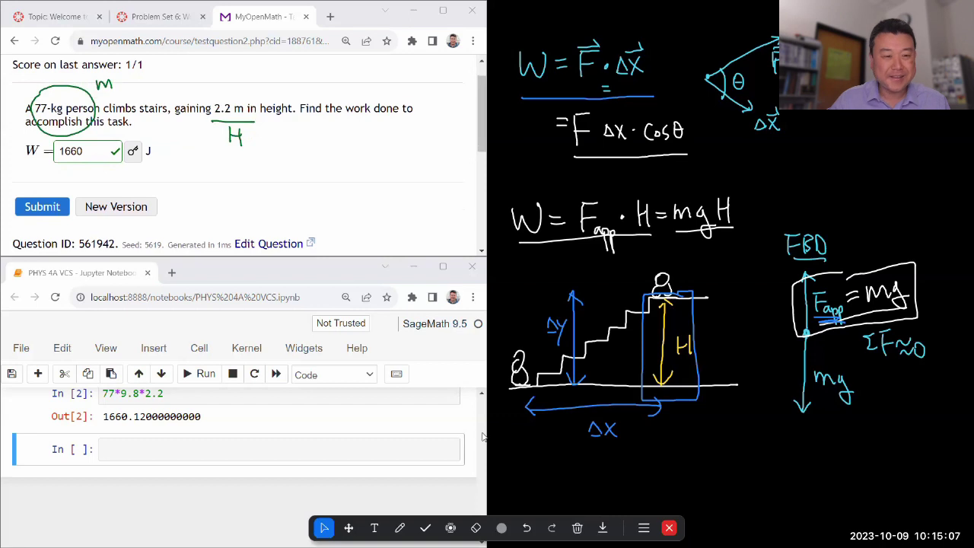
# Erase the green annotation marks from the stairs question.
pyautogui.click(476, 528)
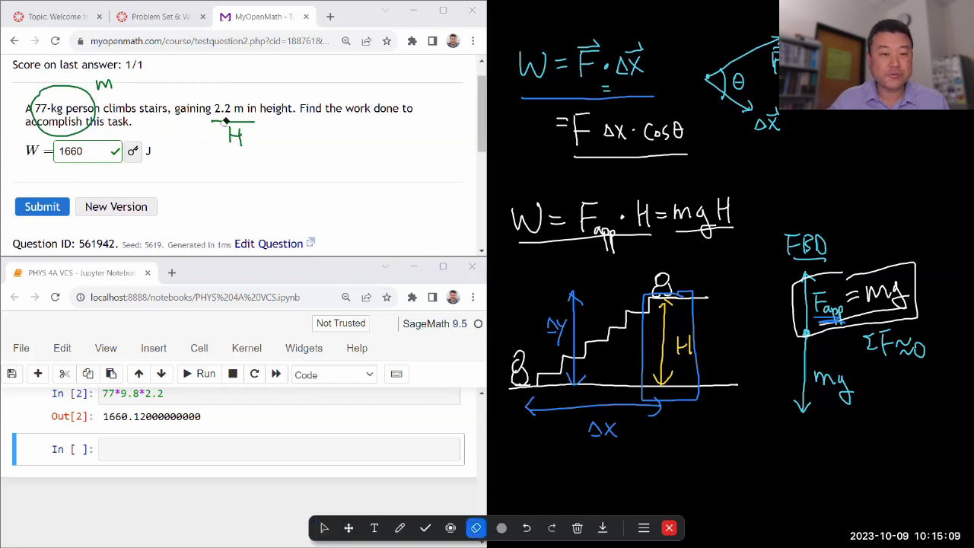
pyautogui.moveTo(224, 122); pyautogui.dragTo(242, 137)
pyautogui.moveTo(82, 107)
pyautogui.mouseDown()
pyautogui.moveTo(108, 86)
pyautogui.moveTo(97, 84)
pyautogui.mouseUp()
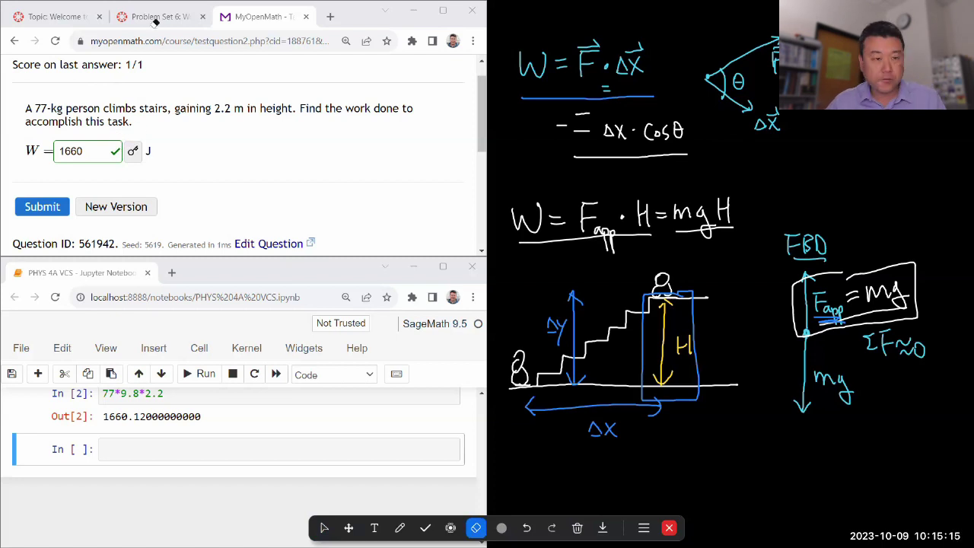
pyautogui.click(323, 527)
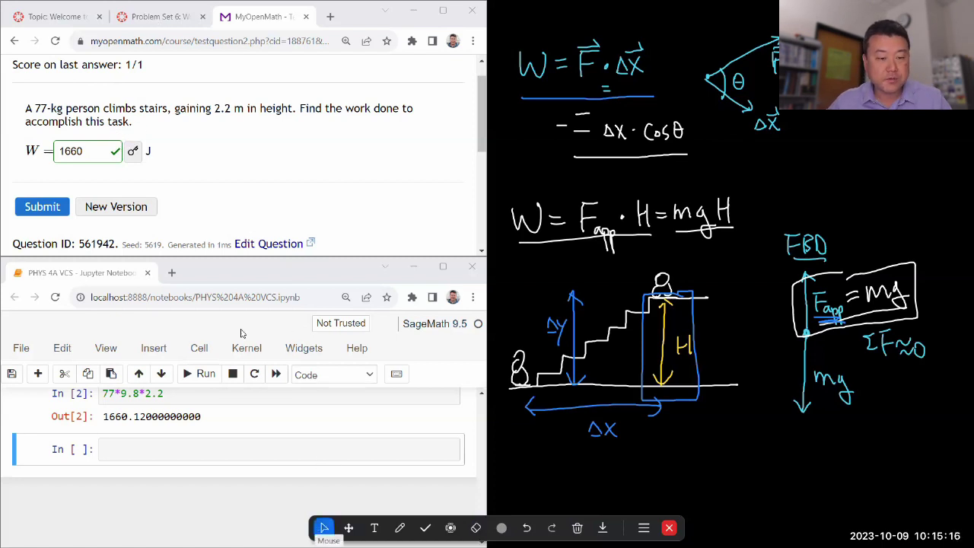
# Return to the Problem Set 6 list and preview question Q4-1.
pyautogui.click(149, 16)
pyautogui.scroll(-5, 228, 198)
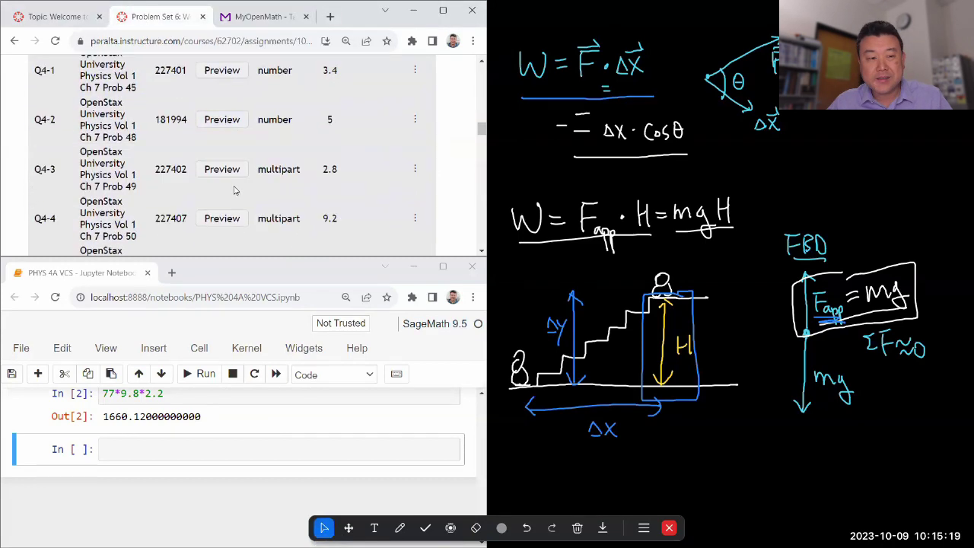
pyautogui.scroll(1, 234, 140)
pyautogui.click(228, 139)
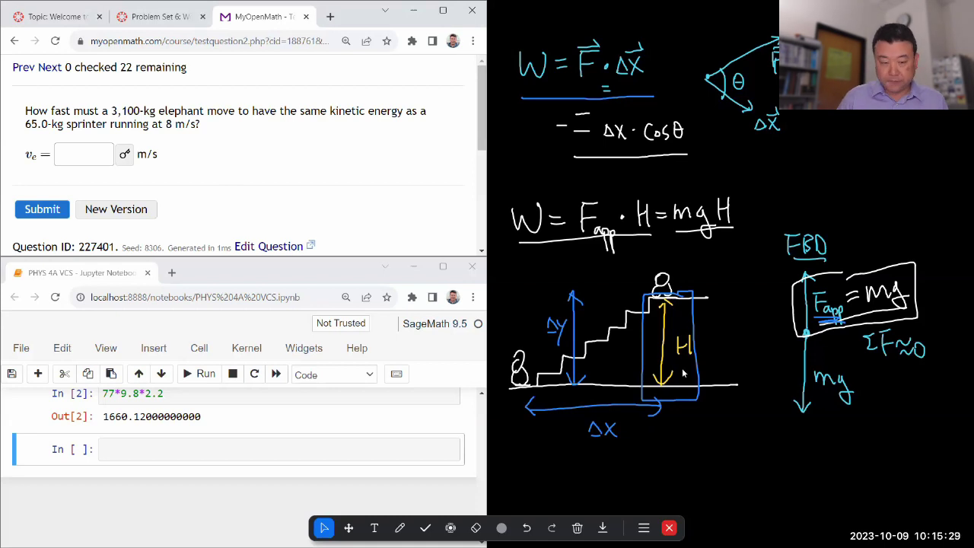
# Clear all drawings and set the pen to yellow ink.
pyautogui.click(577, 527)
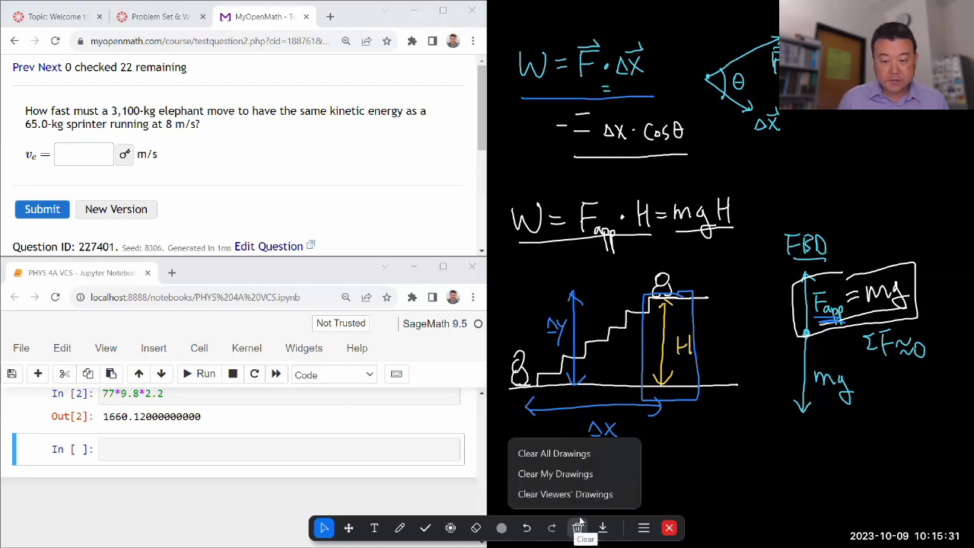
pyautogui.click(561, 454)
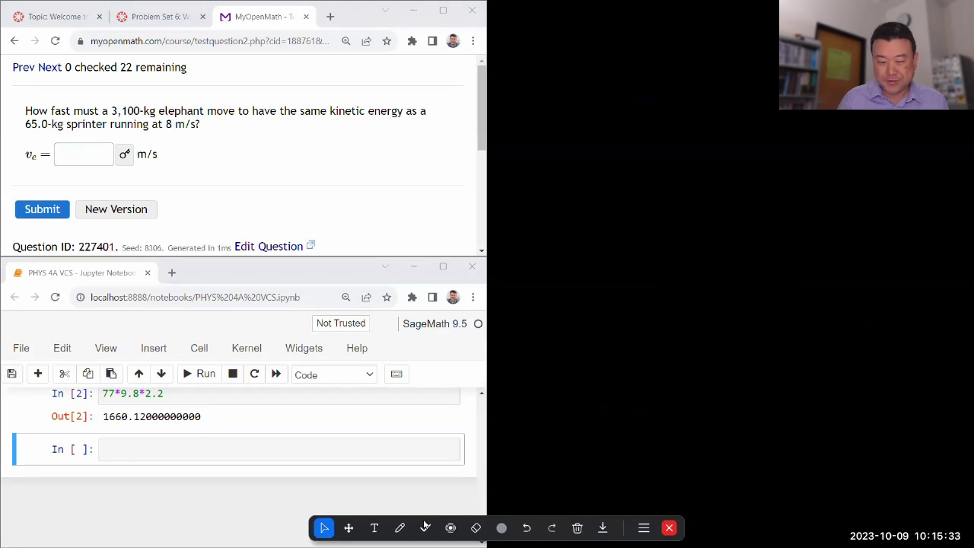
pyautogui.click(399, 528)
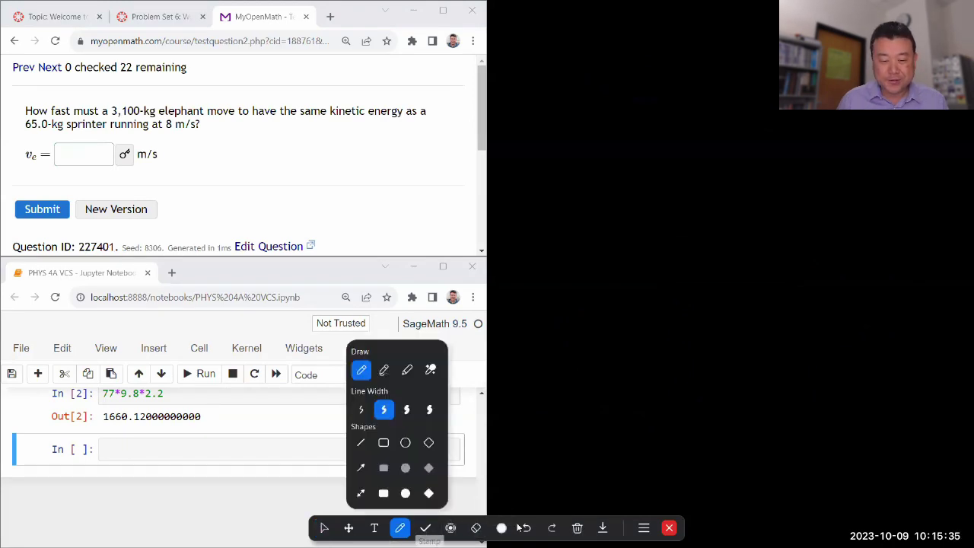
pyautogui.click(502, 527)
pyautogui.click(499, 442)
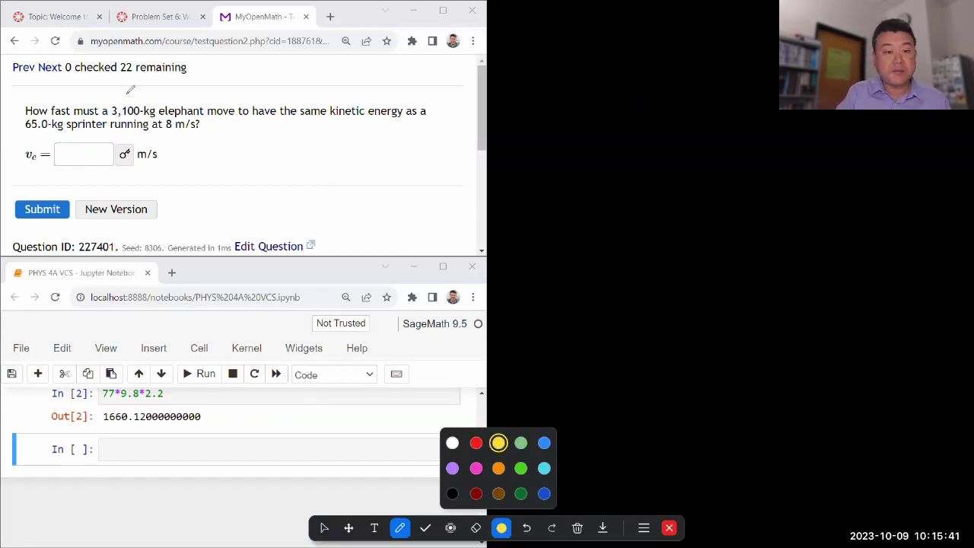
# Label the 3,100-kg mass as m, underline 'kinetic energy', and write KE on the board.
pyautogui.moveTo(126, 97); pyautogui.dragTo(142, 92)
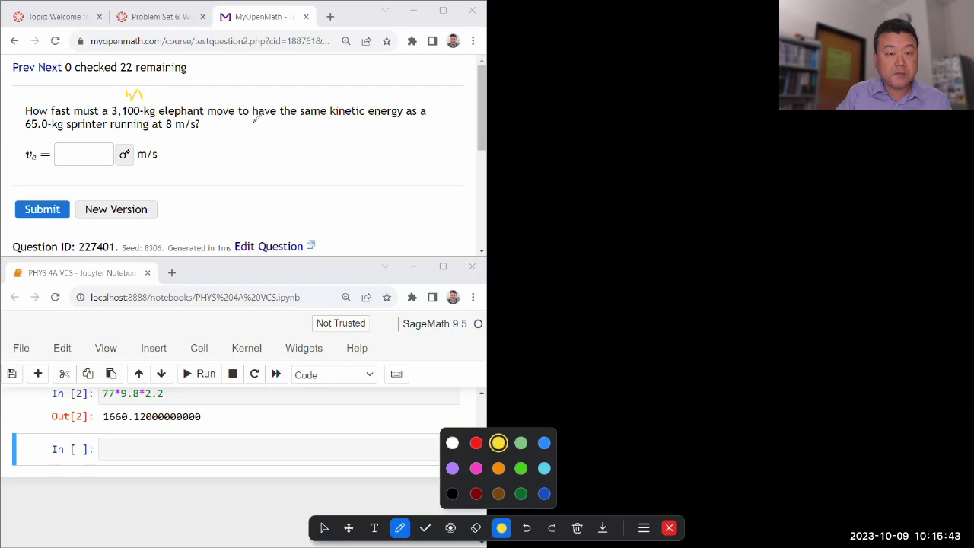
pyautogui.moveTo(333, 115); pyautogui.dragTo(407, 110)
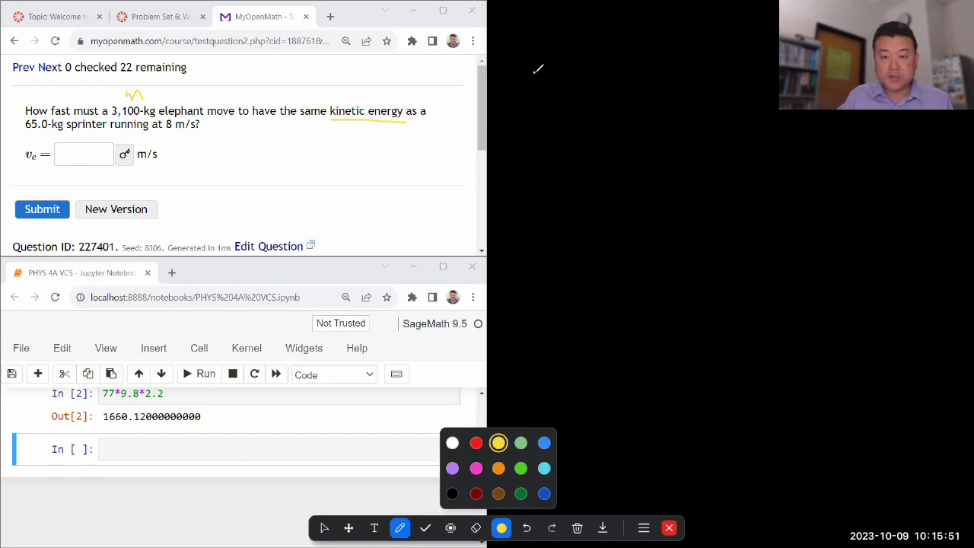
pyautogui.moveTo(532, 70)
pyautogui.mouseDown()
pyautogui.moveTo(533, 99)
pyautogui.moveTo(557, 99)
pyautogui.mouseUp()
pyautogui.moveTo(557, 73); pyautogui.dragTo(570, 99)
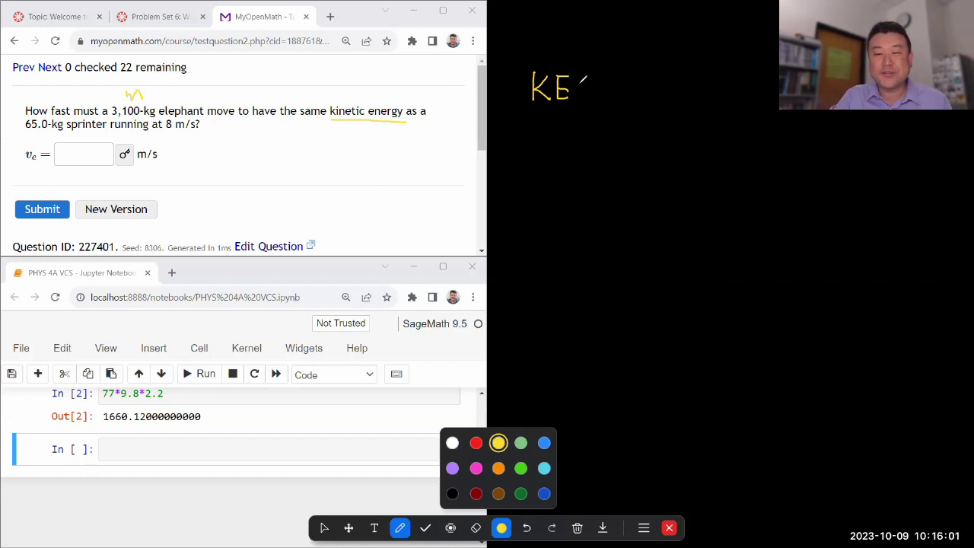
# Write = ½mv² after KE, with an arrow and v·v note on v squared.
pyautogui.moveTo(577, 88); pyautogui.dragTo(616, 99)
pyautogui.moveTo(607, 104)
pyautogui.mouseDown()
pyautogui.moveTo(629, 104)
pyautogui.moveTo(614, 122)
pyautogui.moveTo(633, 124)
pyautogui.mouseUp()
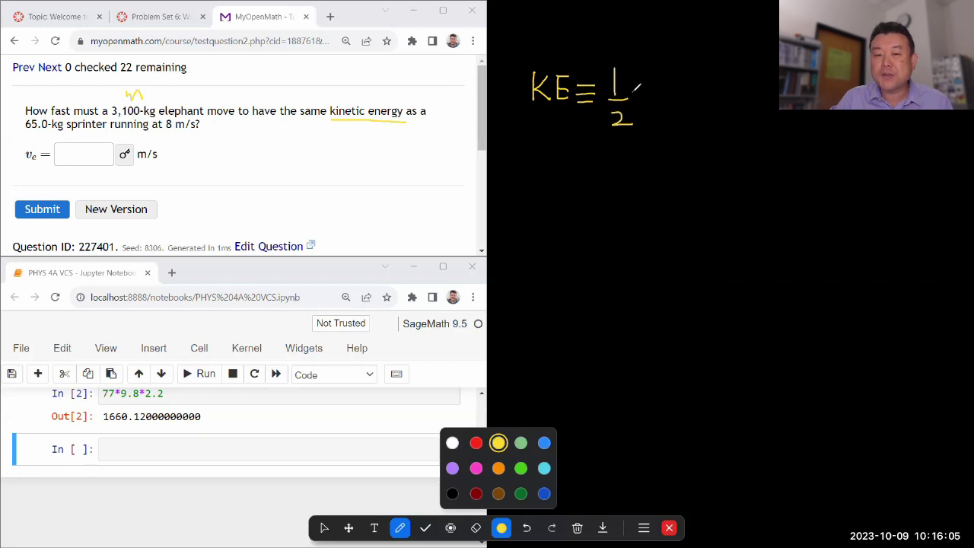
pyautogui.moveTo(633, 90)
pyautogui.mouseDown()
pyautogui.moveTo(653, 102)
pyautogui.moveTo(674, 70)
pyautogui.moveTo(680, 76)
pyautogui.mouseUp()
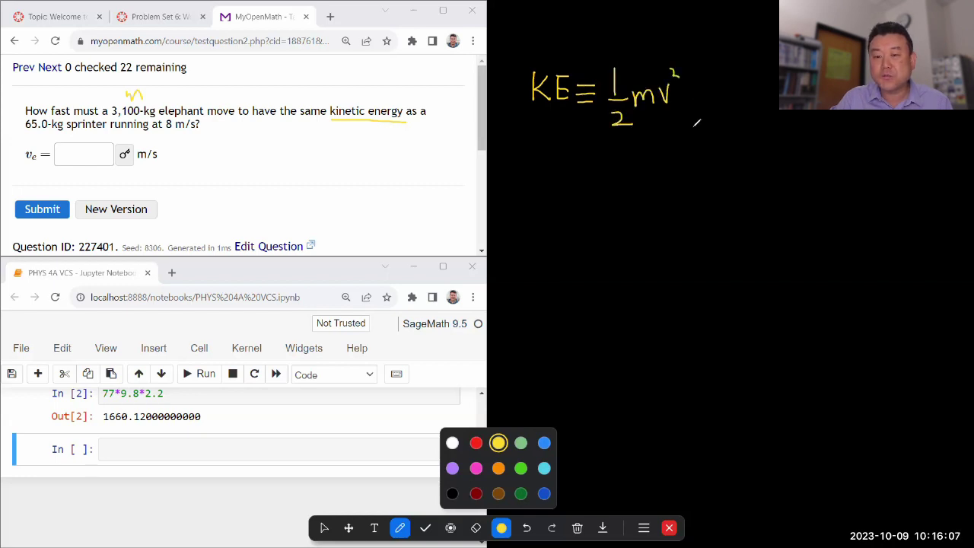
pyautogui.moveTo(664, 123); pyautogui.dragTo(676, 122)
pyautogui.moveTo(670, 116)
pyautogui.mouseDown()
pyautogui.moveTo(700, 135)
pyautogui.moveTo(684, 132)
pyautogui.moveTo(703, 120)
pyautogui.moveTo(726, 131)
pyautogui.mouseUp()
pyautogui.click(708, 147)
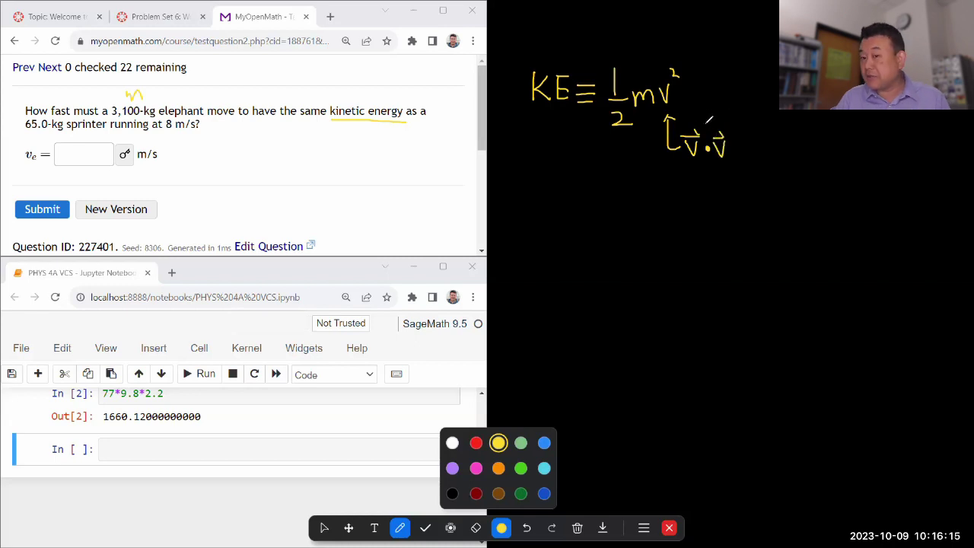
# Erase the arrow and the v·v note under the formula.
pyautogui.click(476, 527)
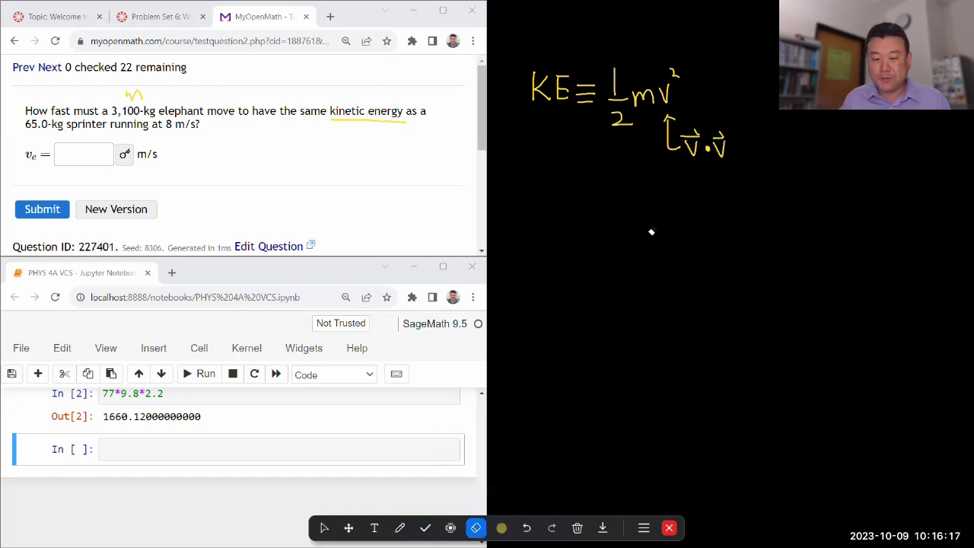
pyautogui.moveTo(671, 146); pyautogui.dragTo(692, 141)
pyautogui.moveTo(669, 210); pyautogui.dragTo(717, 155)
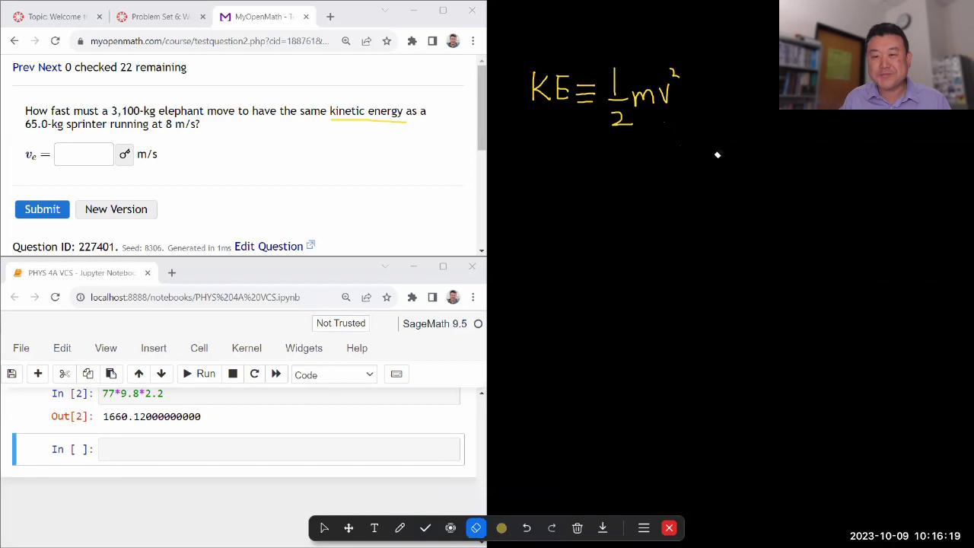
pyautogui.click(399, 527)
# Underline and bracket KE = ½mv², arrowing it to the Work-Kinetic E theorem with W = ΔE.
pyautogui.moveTo(537, 138); pyautogui.dragTo(656, 137)
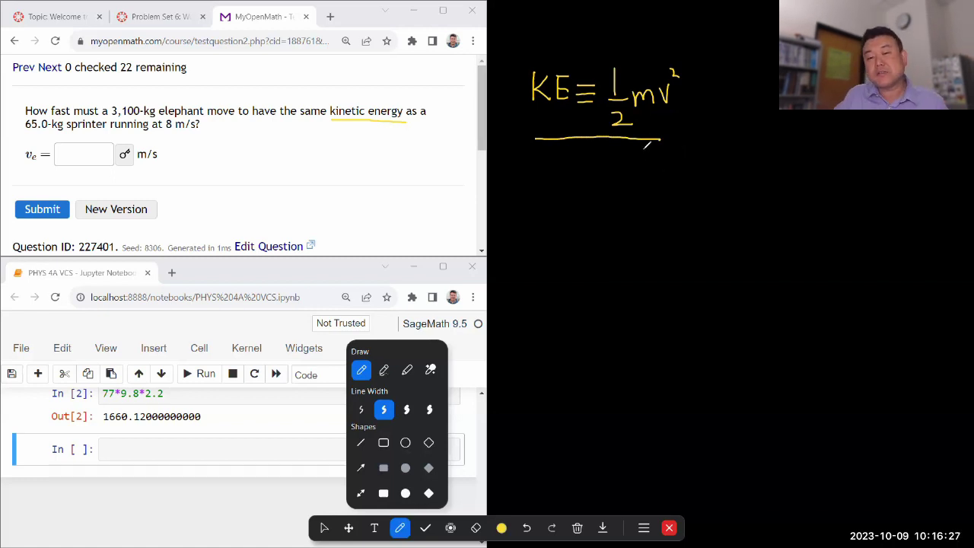
pyautogui.moveTo(642, 150)
pyautogui.mouseDown()
pyautogui.moveTo(644, 189)
pyautogui.moveTo(668, 192)
pyautogui.moveTo(689, 180)
pyautogui.moveTo(764, 184)
pyautogui.moveTo(787, 173)
pyautogui.moveTo(805, 183)
pyautogui.moveTo(897, 172)
pyautogui.moveTo(948, 184)
pyautogui.mouseUp()
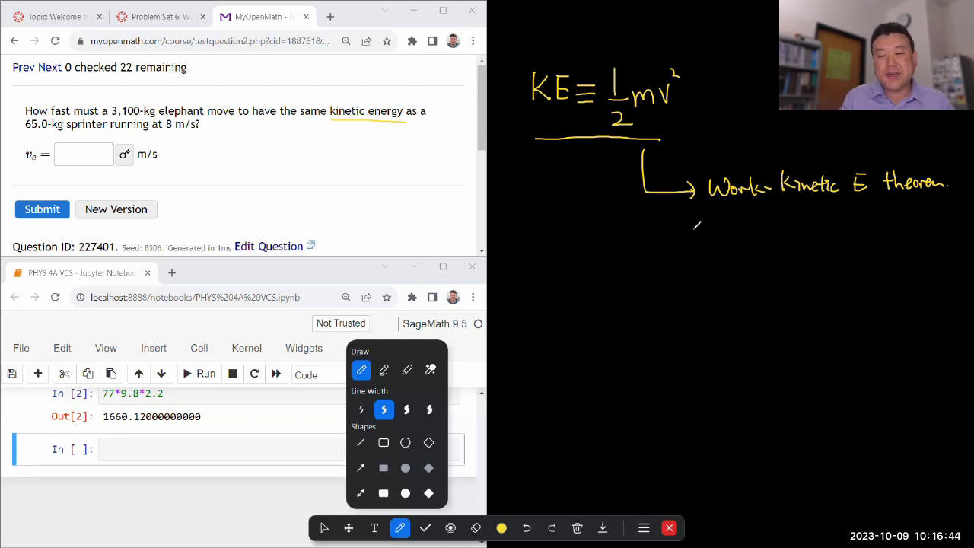
pyautogui.moveTo(691, 225)
pyautogui.mouseDown()
pyautogui.moveTo(776, 244)
pyautogui.moveTo(773, 235)
pyautogui.mouseUp()
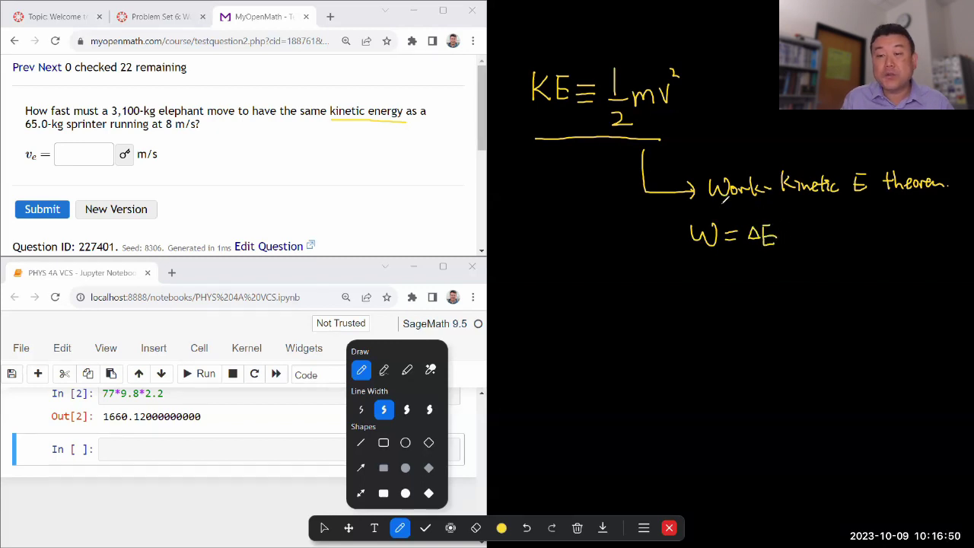
pyautogui.moveTo(736, 204); pyautogui.dragTo(952, 194)
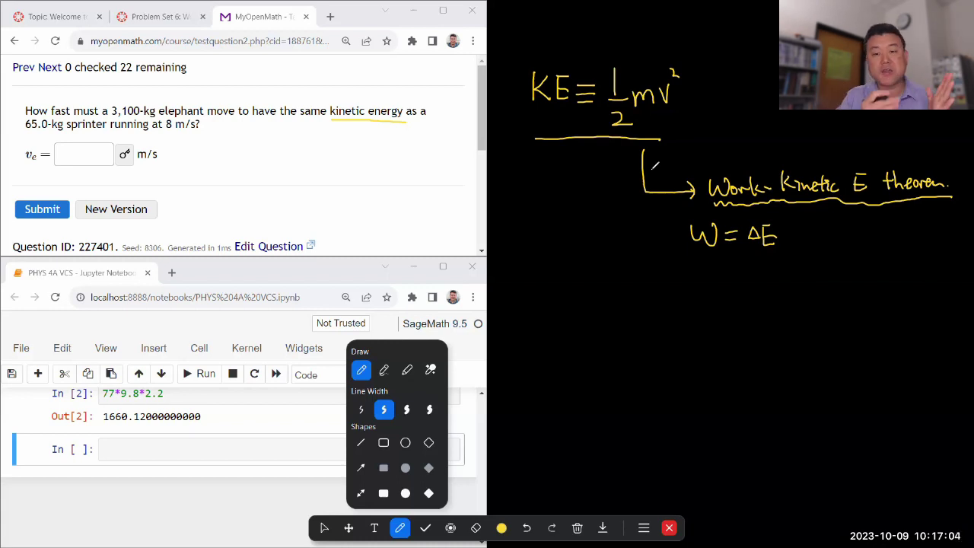
pyautogui.moveTo(635, 160); pyautogui.dragTo(652, 161)
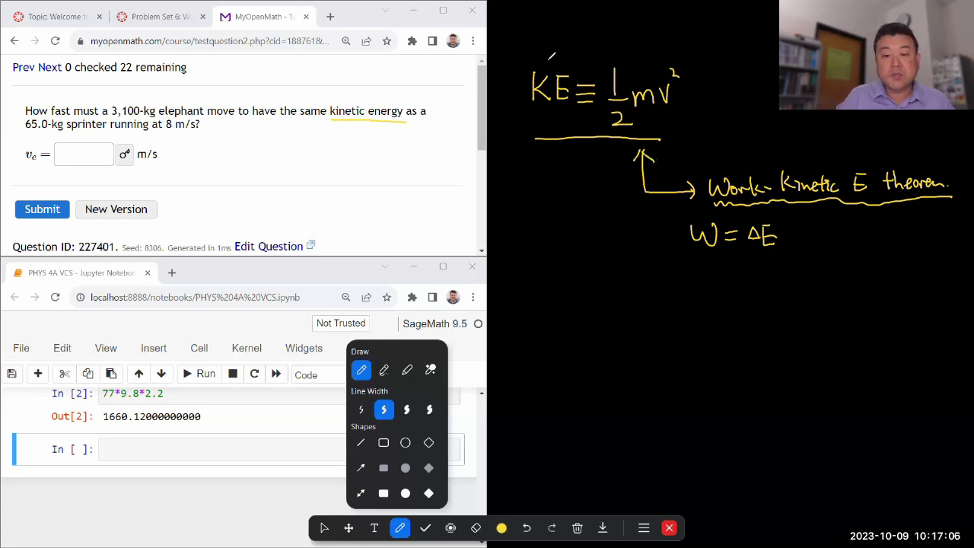
pyautogui.moveTo(548, 44); pyautogui.dragTo(520, 80)
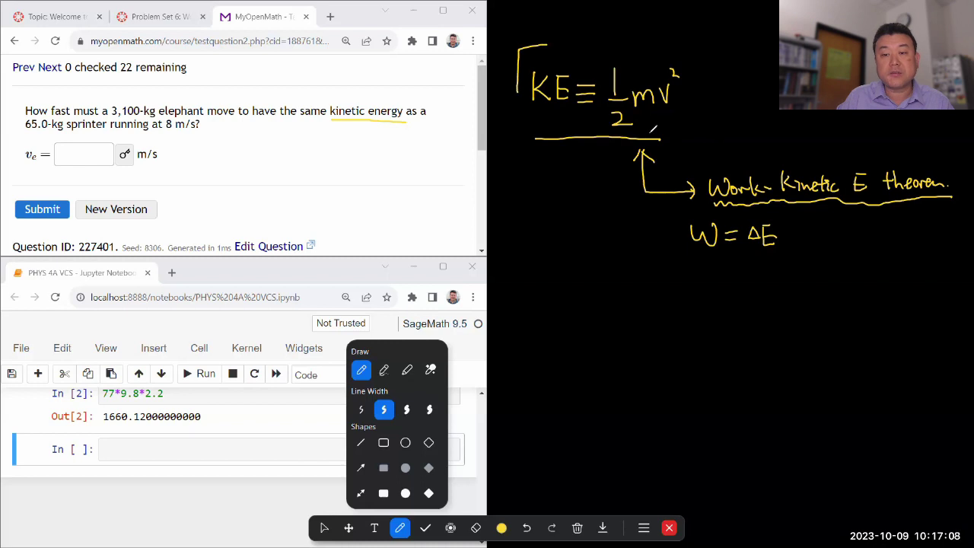
pyautogui.moveTo(648, 136); pyautogui.dragTo(688, 106)
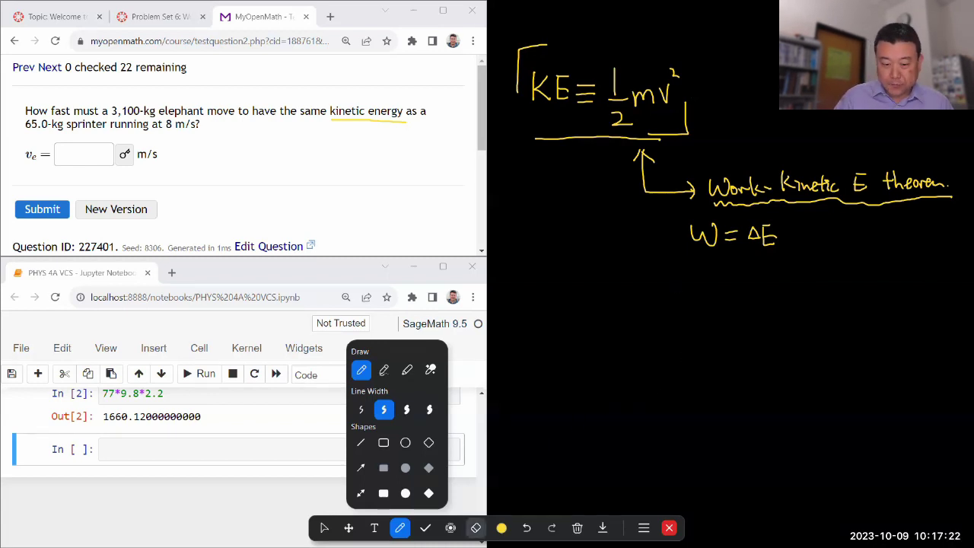
# Erase the yellow whiteboard notes and the underline under kinetic energy.
pyautogui.click(475, 527)
pyautogui.moveTo(745, 273); pyautogui.dragTo(745, 269)
pyautogui.moveTo(751, 232)
pyautogui.mouseDown()
pyautogui.moveTo(780, 185)
pyautogui.moveTo(943, 182)
pyautogui.mouseUp()
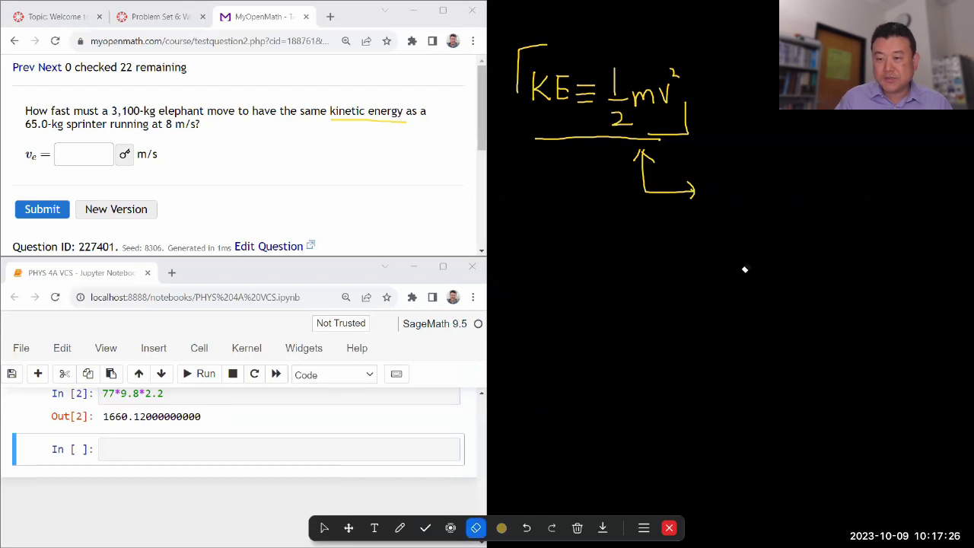
pyautogui.moveTo(694, 191); pyautogui.dragTo(644, 164)
pyautogui.moveTo(535, 139); pyautogui.dragTo(659, 140)
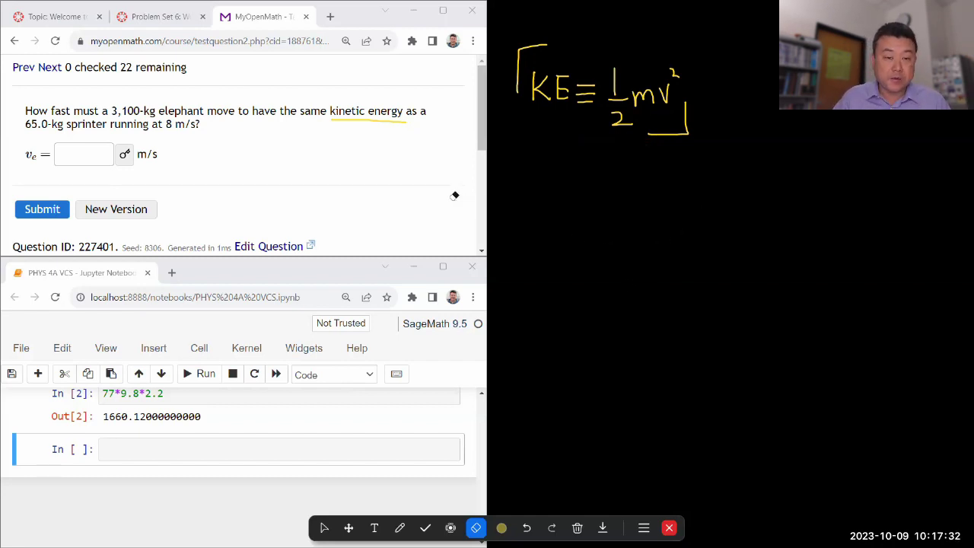
pyautogui.moveTo(367, 123); pyautogui.dragTo(249, 124)
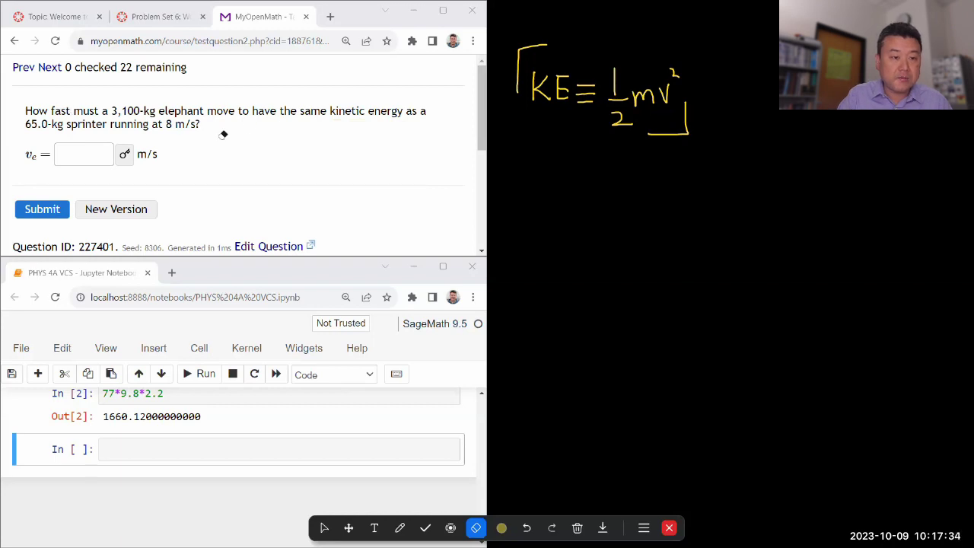
# In dark blue ink, label me and ve?, underline 'same kinetic energy', and write KEe =.
pyautogui.click(399, 527)
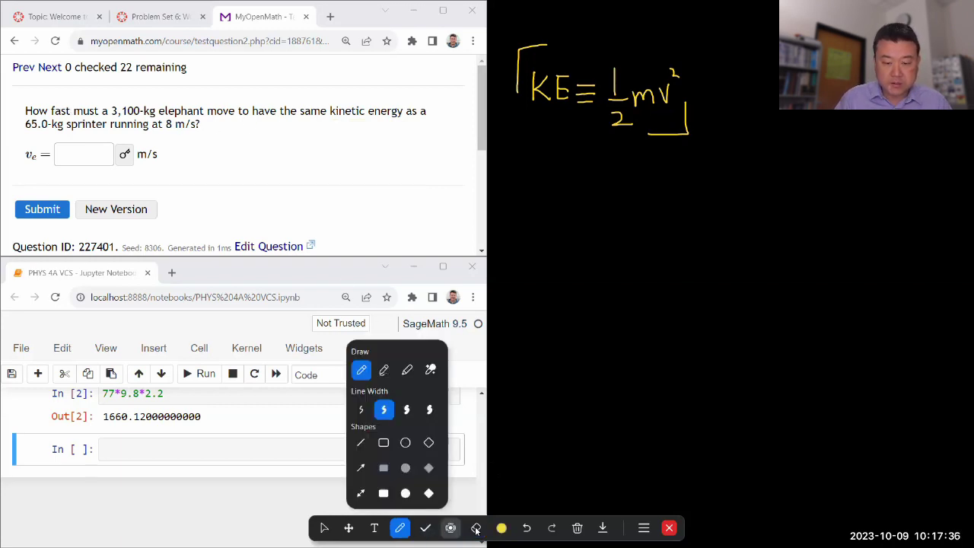
pyautogui.click(502, 527)
pyautogui.click(544, 493)
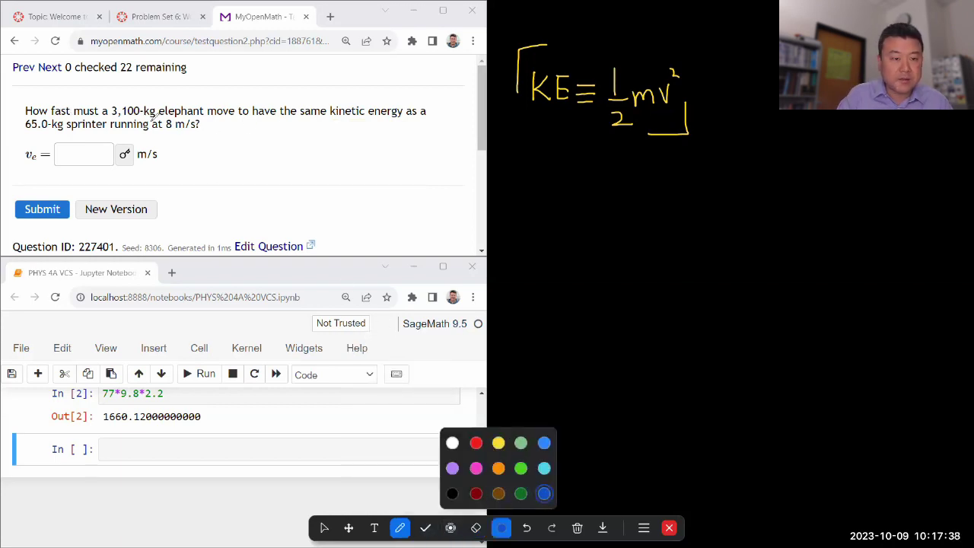
pyautogui.moveTo(116, 100)
pyautogui.mouseDown()
pyautogui.moveTo(131, 92)
pyautogui.moveTo(153, 99)
pyautogui.mouseUp()
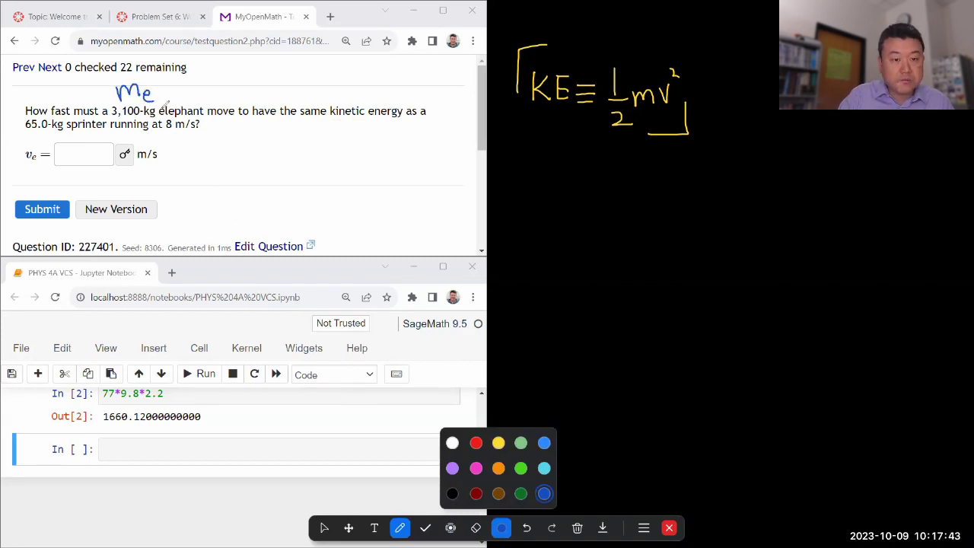
pyautogui.moveTo(227, 81)
pyautogui.mouseDown()
pyautogui.moveTo(242, 79)
pyautogui.moveTo(256, 96)
pyautogui.moveTo(263, 77)
pyautogui.moveTo(261, 92)
pyautogui.mouseUp()
pyautogui.click(262, 97)
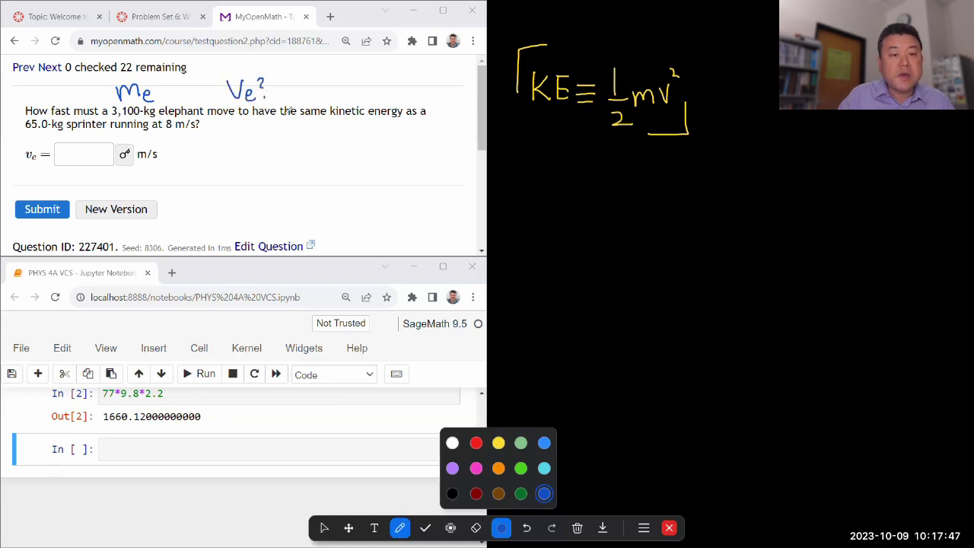
pyautogui.moveTo(302, 117); pyautogui.dragTo(418, 117)
pyautogui.moveTo(327, 128)
pyautogui.mouseDown()
pyautogui.moveTo(327, 143)
pyautogui.moveTo(343, 151)
pyautogui.moveTo(353, 139)
pyautogui.moveTo(364, 149)
pyautogui.moveTo(380, 132)
pyautogui.mouseUp()
pyautogui.moveTo(369, 138); pyautogui.dragTo(380, 137)
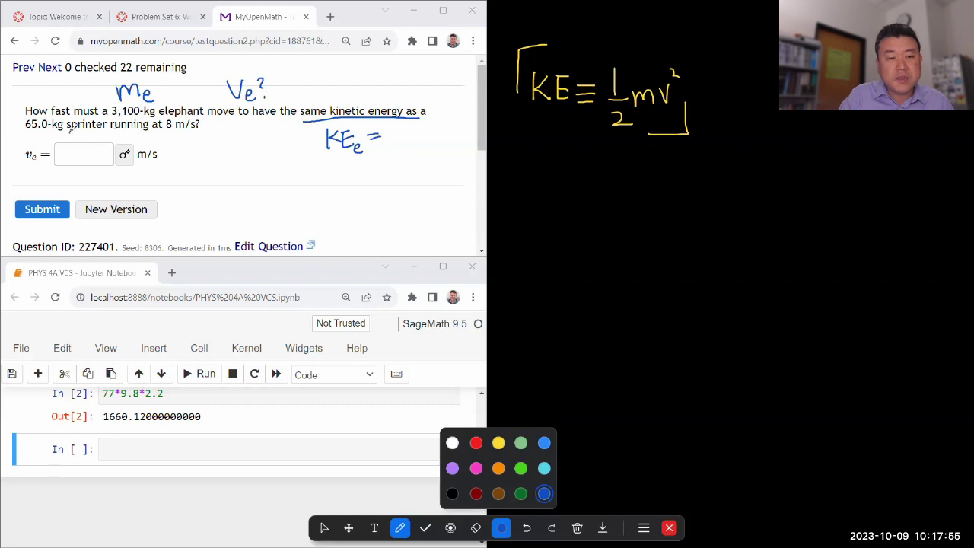
# Complete KEe = KEs and label 65.0-kg as ms and 8 m/s as vs.
pyautogui.moveTo(69, 131); pyautogui.dragTo(106, 131)
pyautogui.moveTo(383, 130)
pyautogui.mouseDown()
pyautogui.moveTo(388, 143)
pyautogui.moveTo(415, 146)
pyautogui.mouseUp()
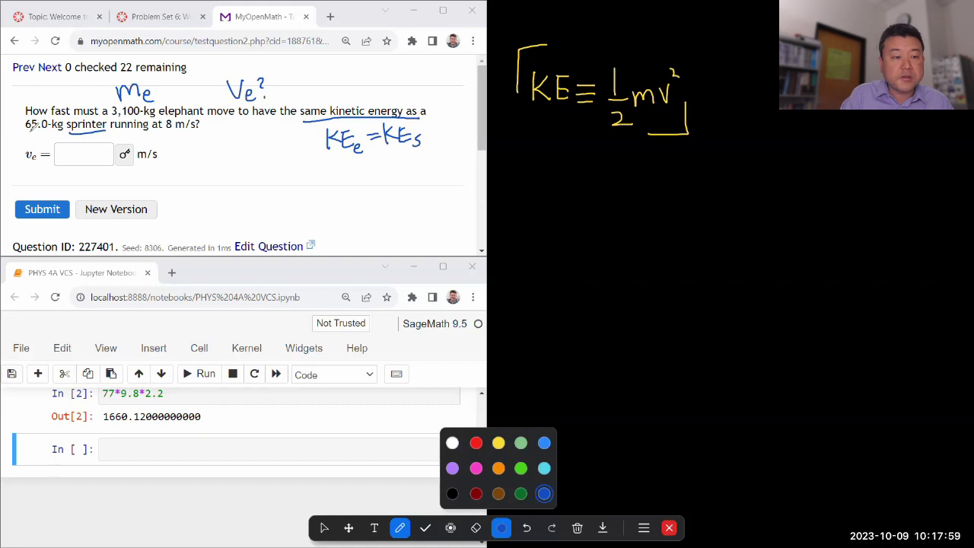
pyautogui.moveTo(25, 130)
pyautogui.mouseDown()
pyautogui.moveTo(63, 128)
pyautogui.moveTo(24, 138)
pyautogui.moveTo(35, 146)
pyautogui.mouseUp()
pyautogui.moveTo(44, 137); pyautogui.dragTo(37, 150)
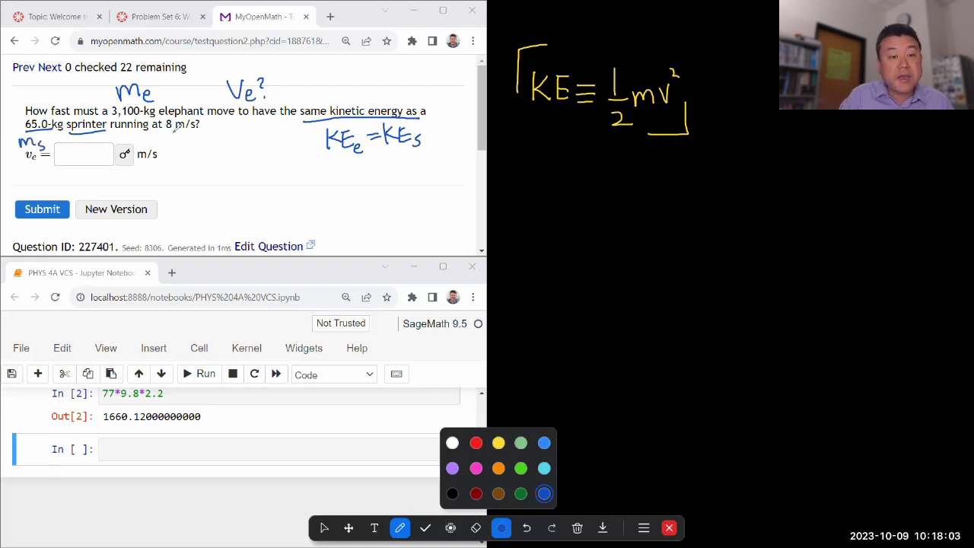
pyautogui.moveTo(169, 135)
pyautogui.mouseDown()
pyautogui.moveTo(200, 134)
pyautogui.moveTo(200, 160)
pyautogui.mouseUp()
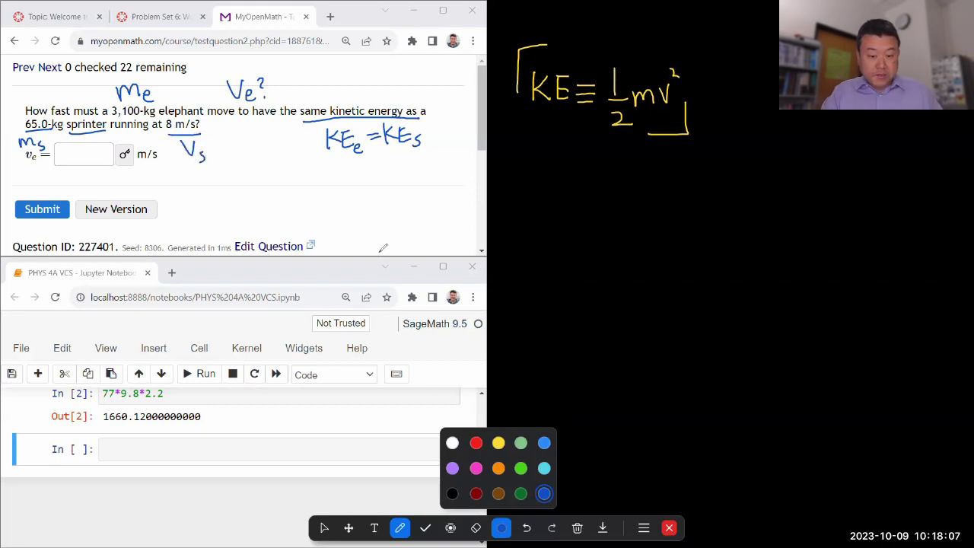
pyautogui.click(324, 527)
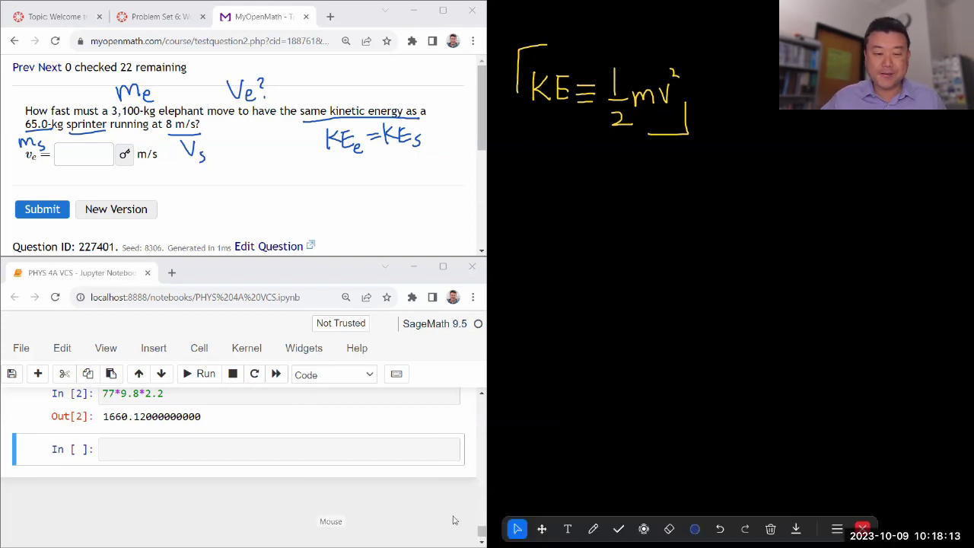
# Run var('me,ve,ms,vs') in a new SageMath cell to declare the four variables.
pyautogui.click(219, 450)
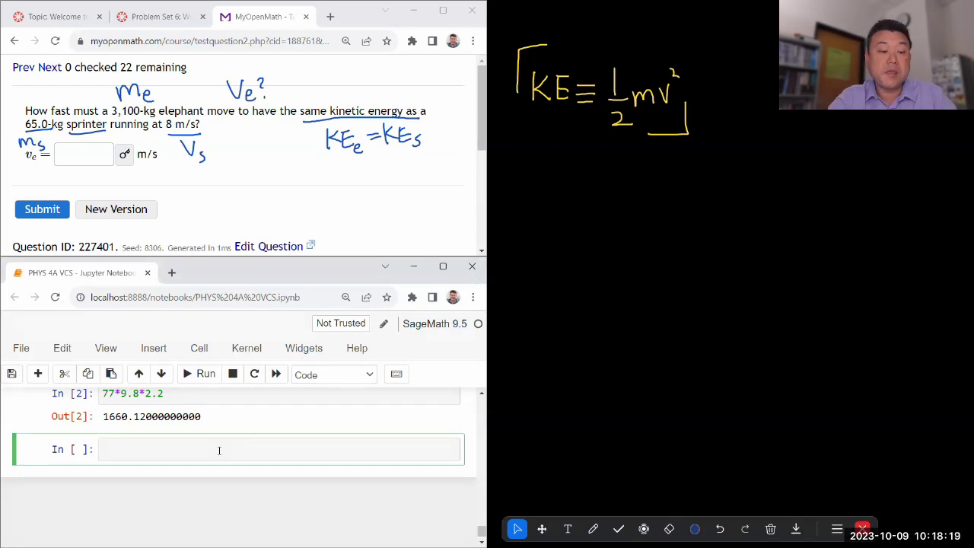
pyautogui.write("('")
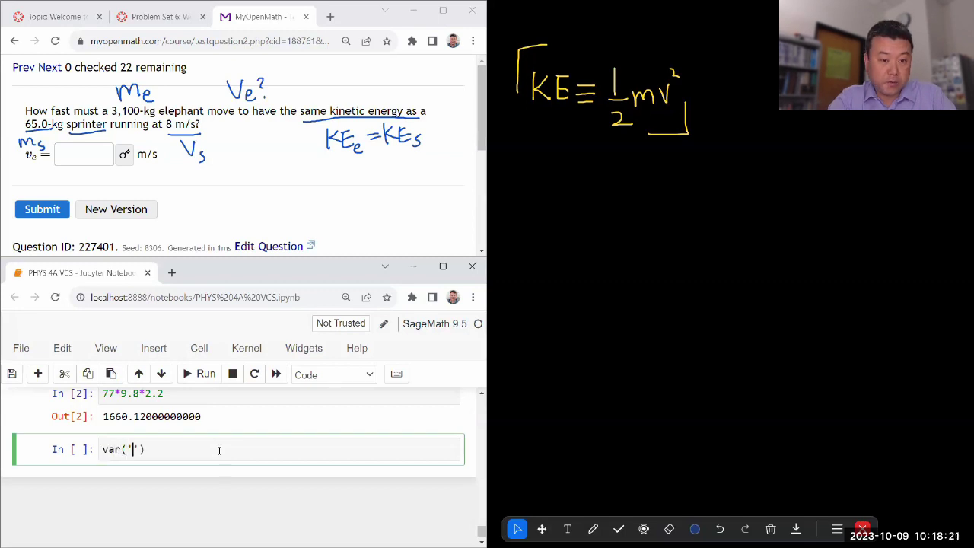
pyautogui.write('me,ve')
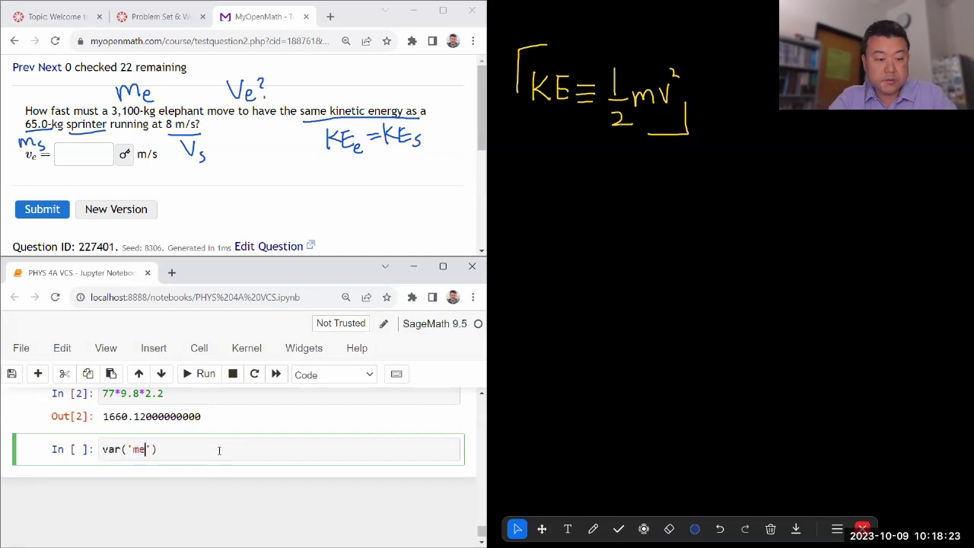
pyautogui.write(',')
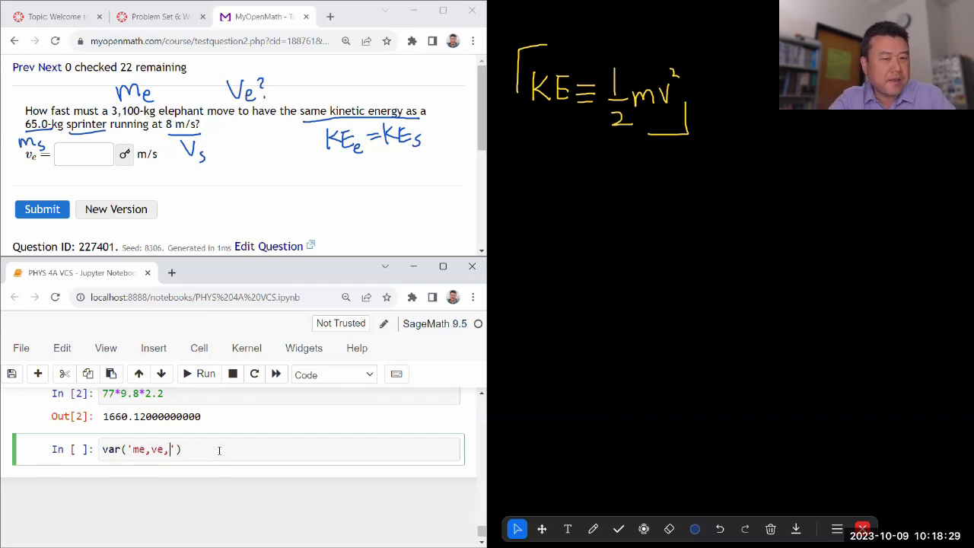
pyautogui.write('ms,')
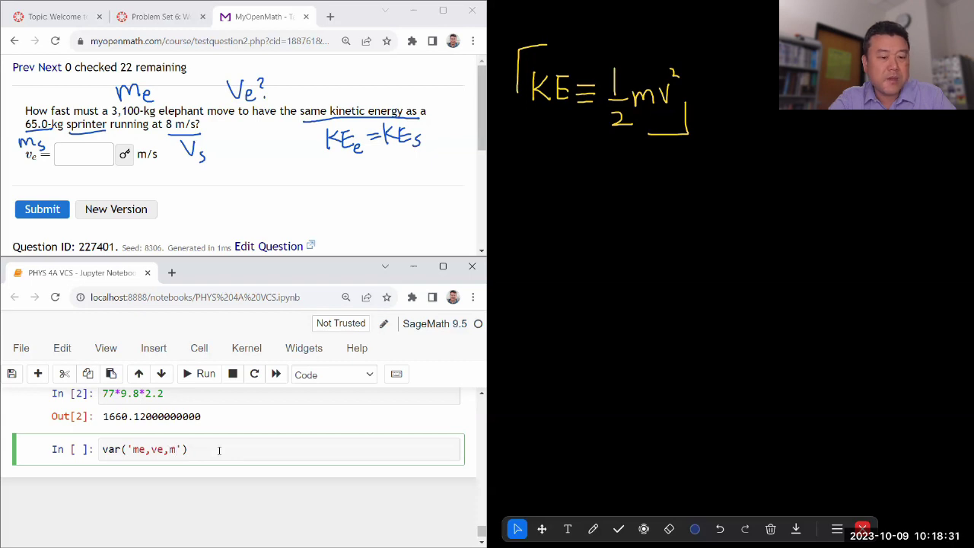
pyautogui.write('vs')
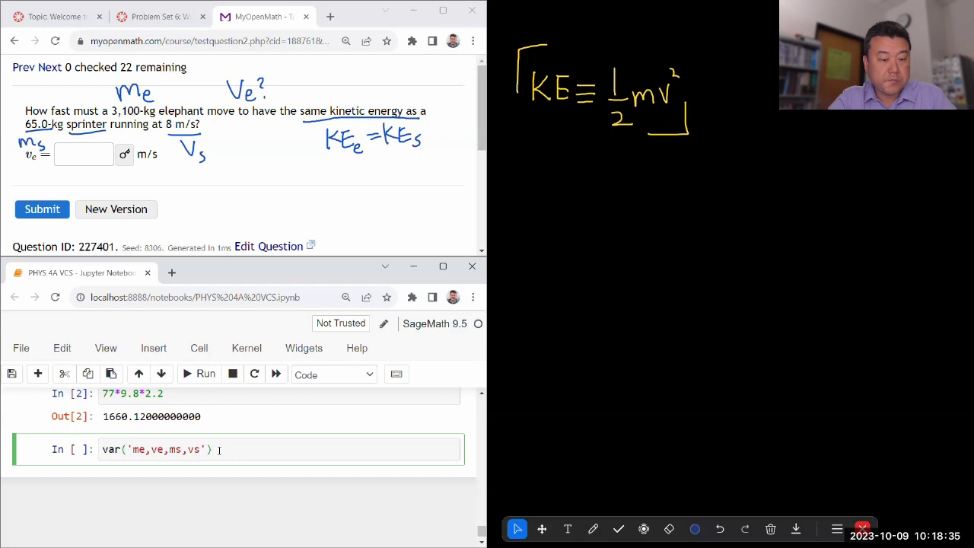
pyautogui.hotkey('shift', 'Return')
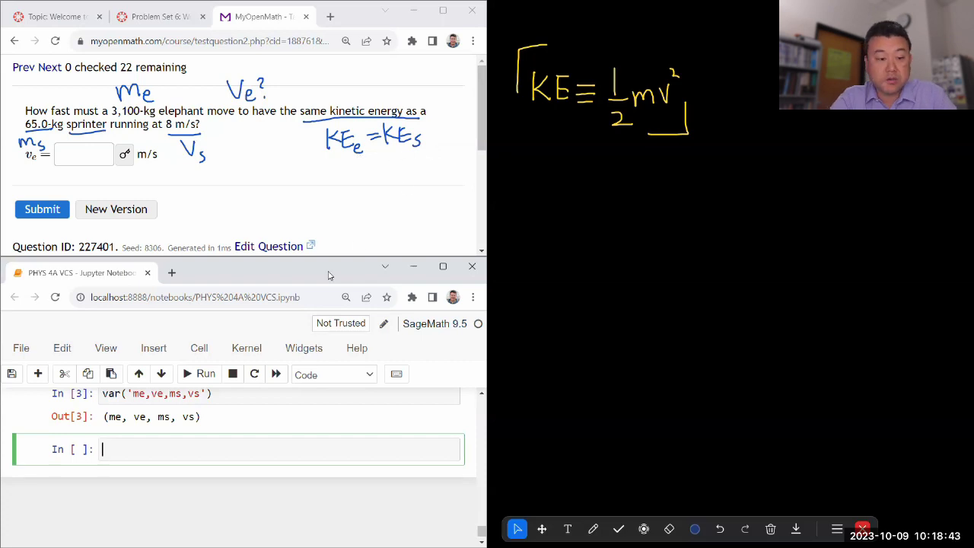
# Enter and run eq = 1/2 * me * ve^2 == 1/2 * ms * vs^2 in a new cell.
pyautogui.write('1/2')
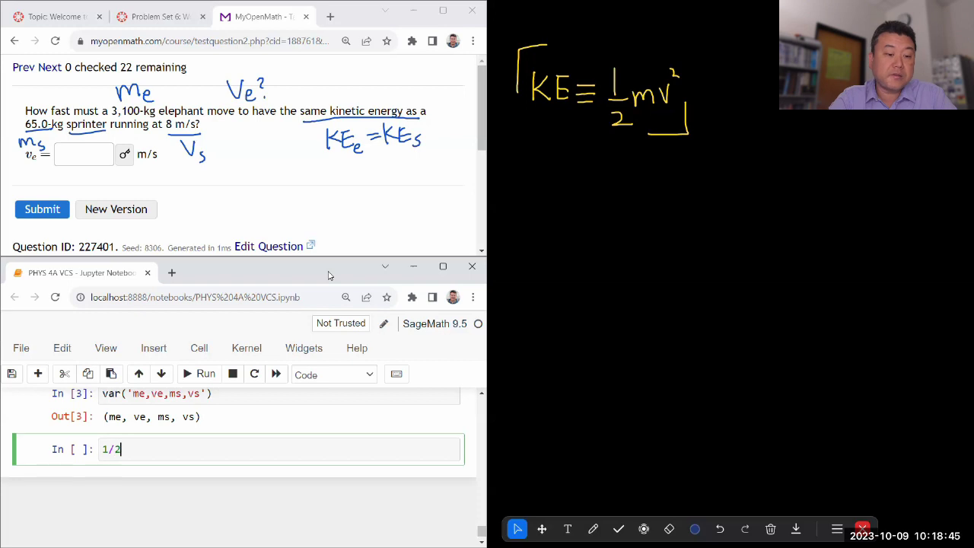
pyautogui.write(' * m')
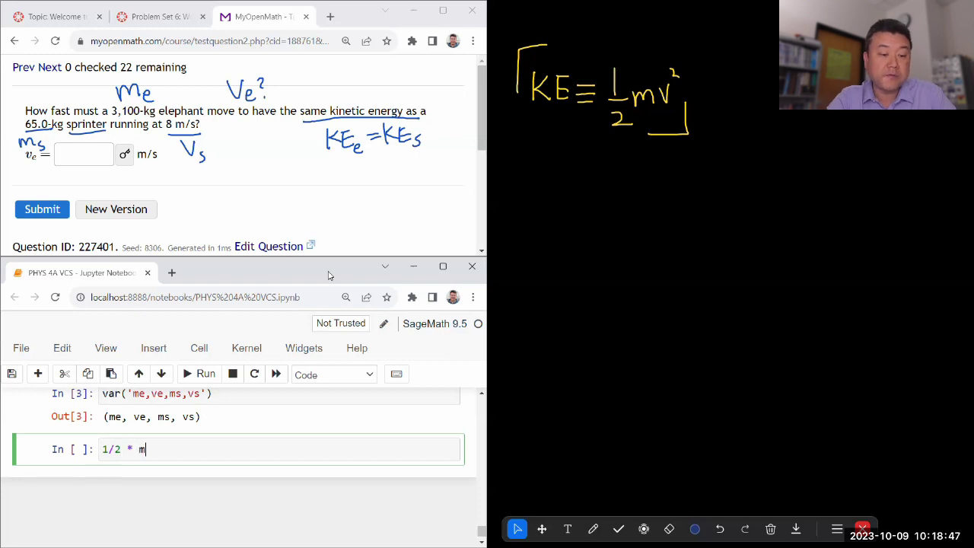
pyautogui.write('e * ve^2')
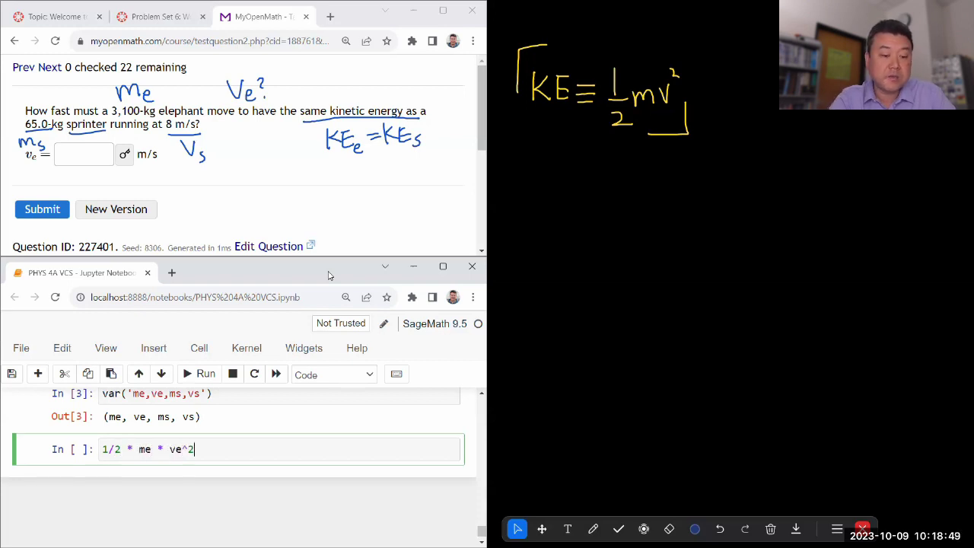
pyautogui.write(' ==')
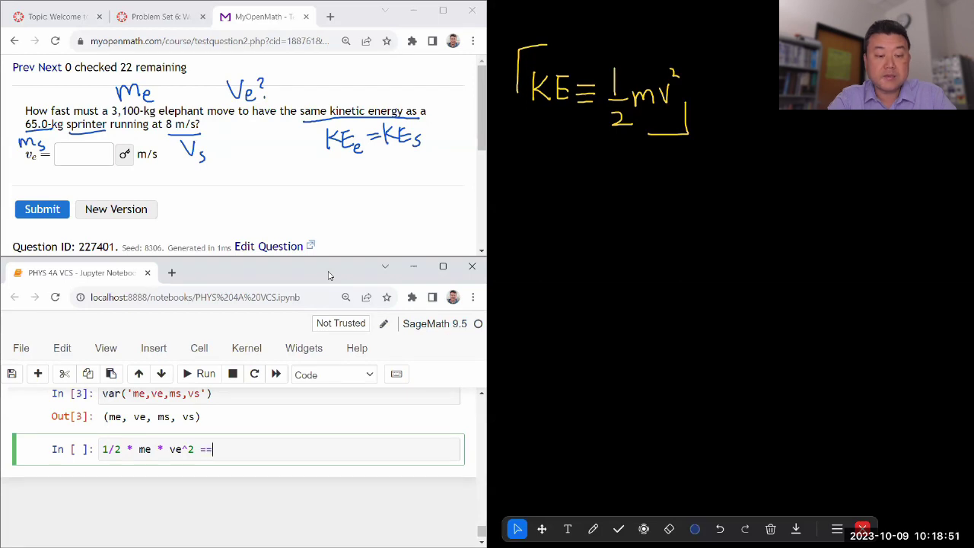
pyautogui.hotkey('shift', 'Left')
pyautogui.hotkey('shift', 'Left')
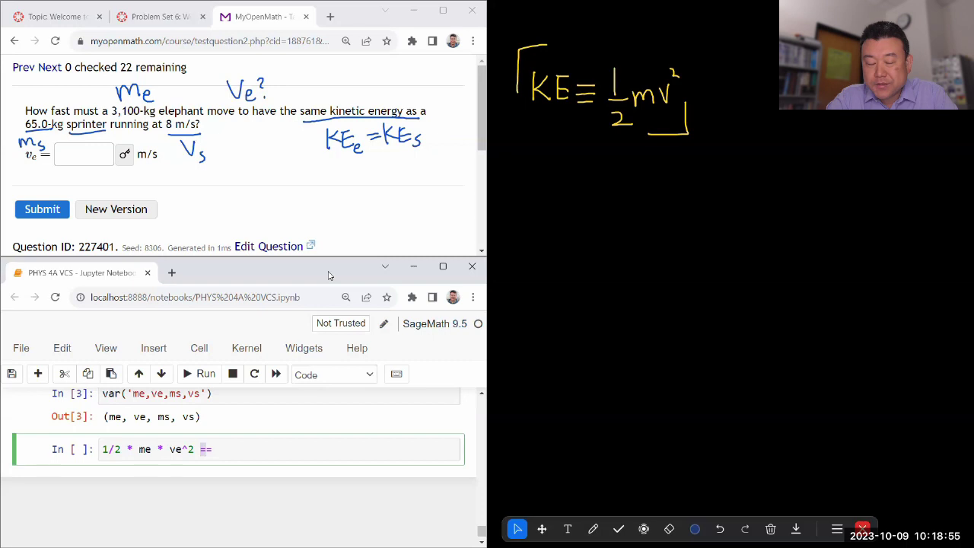
pyautogui.press('Right')
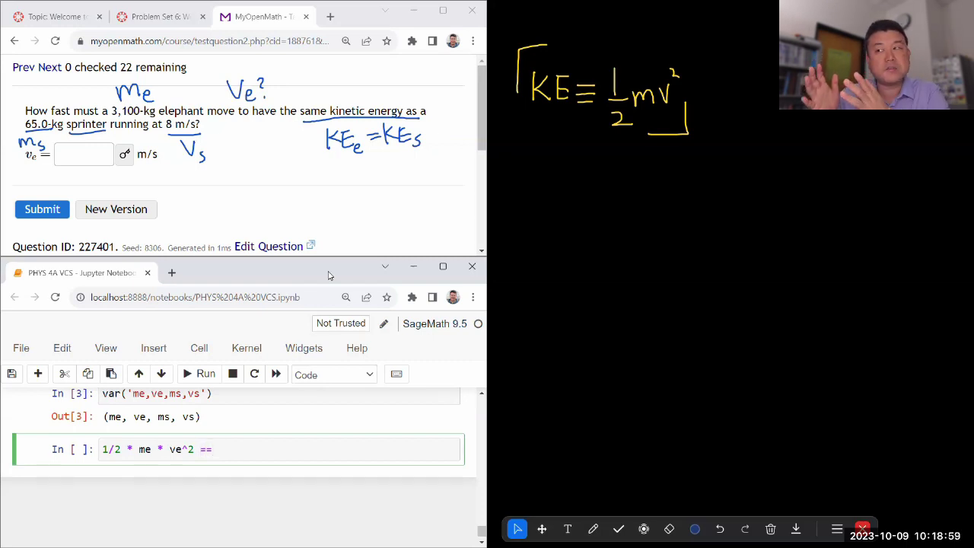
pyautogui.write('1/2 * m')
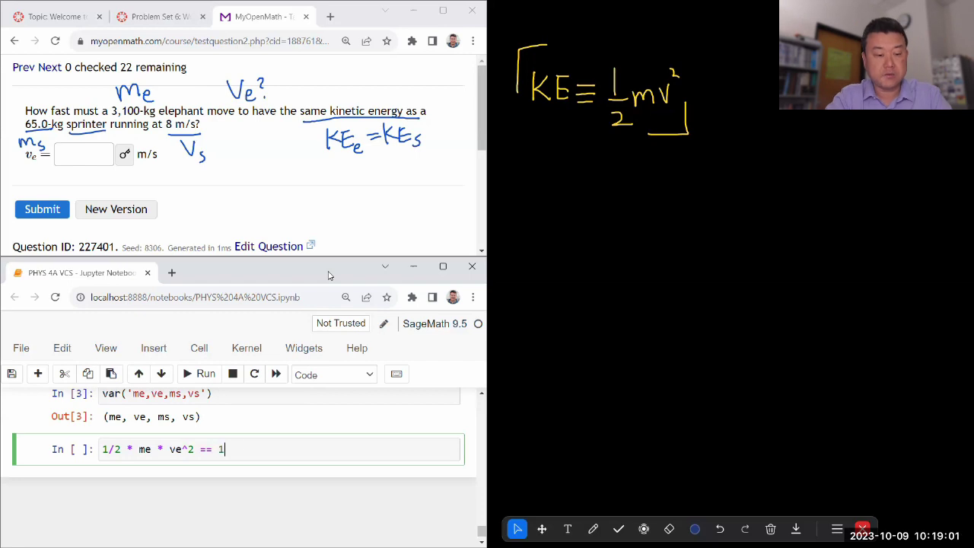
pyautogui.write('s')
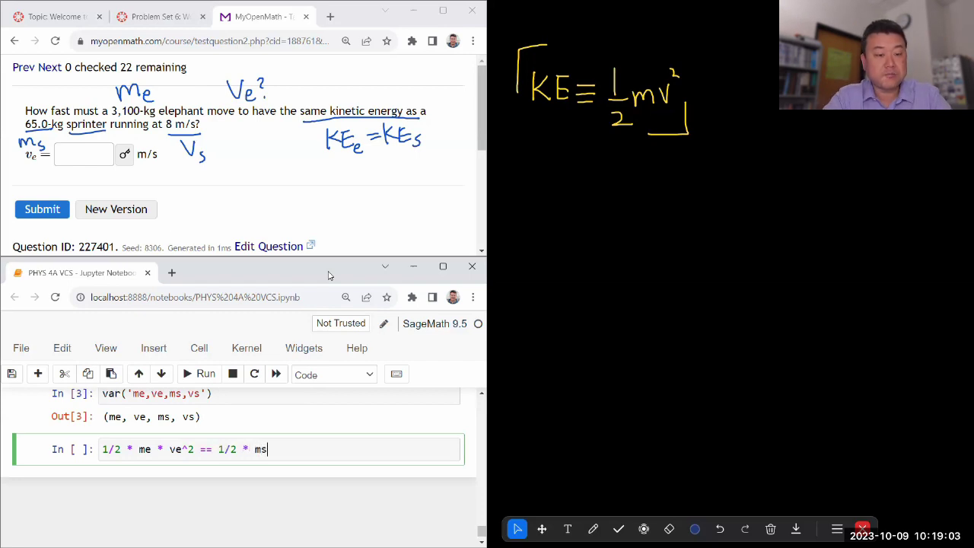
pyautogui.write(' * vs^2')
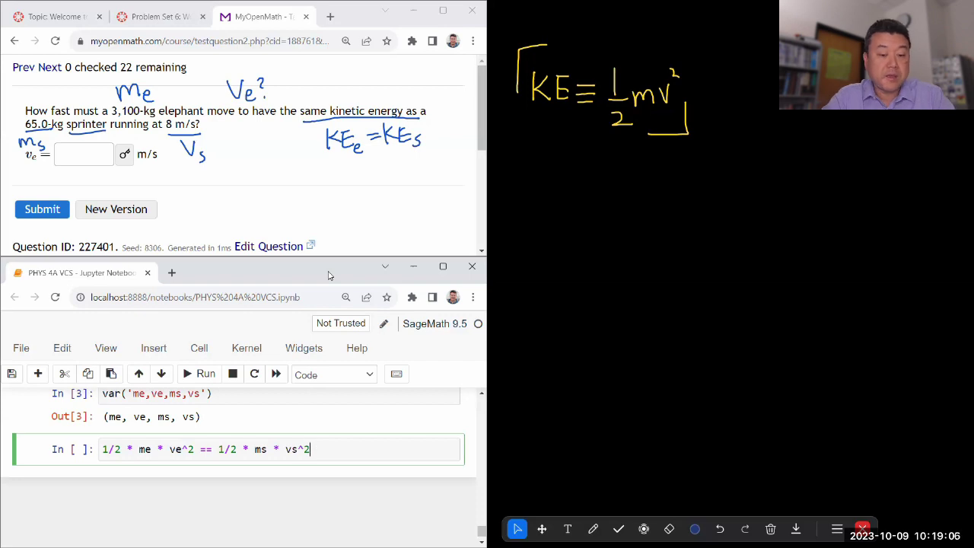
pyautogui.hotkey('ctrl', 'a')
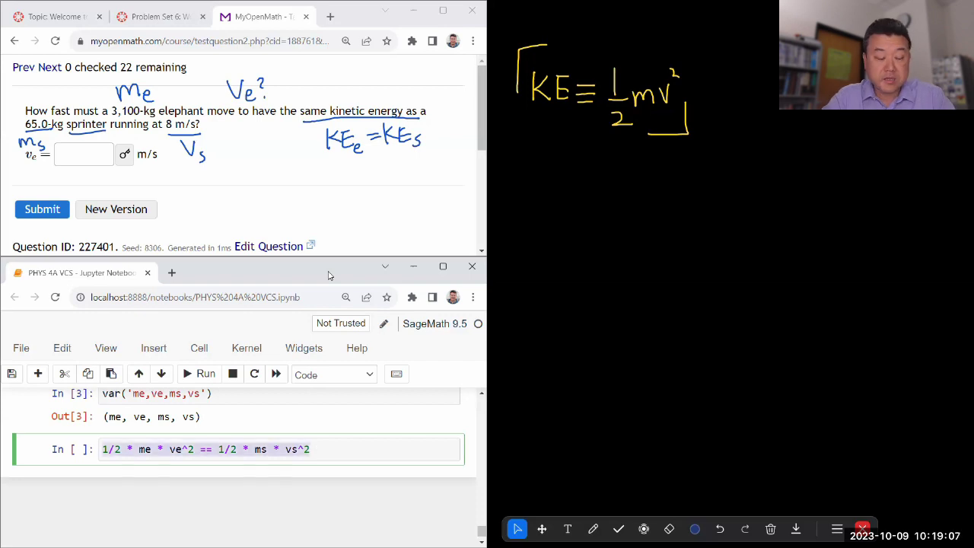
pyautogui.press('Home')
pyautogui.write('eq =')
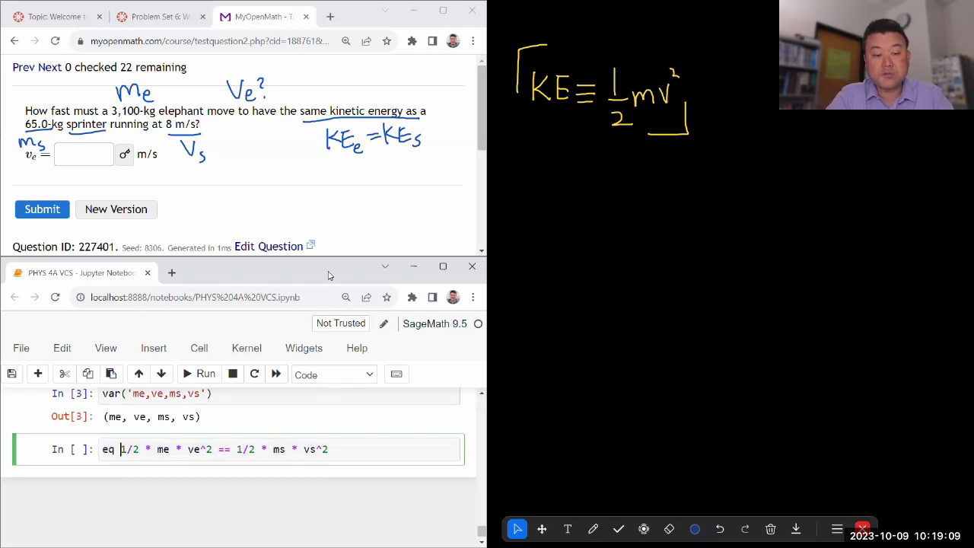
pyautogui.press('Left')
pyautogui.press('Left')
pyautogui.press('Left')
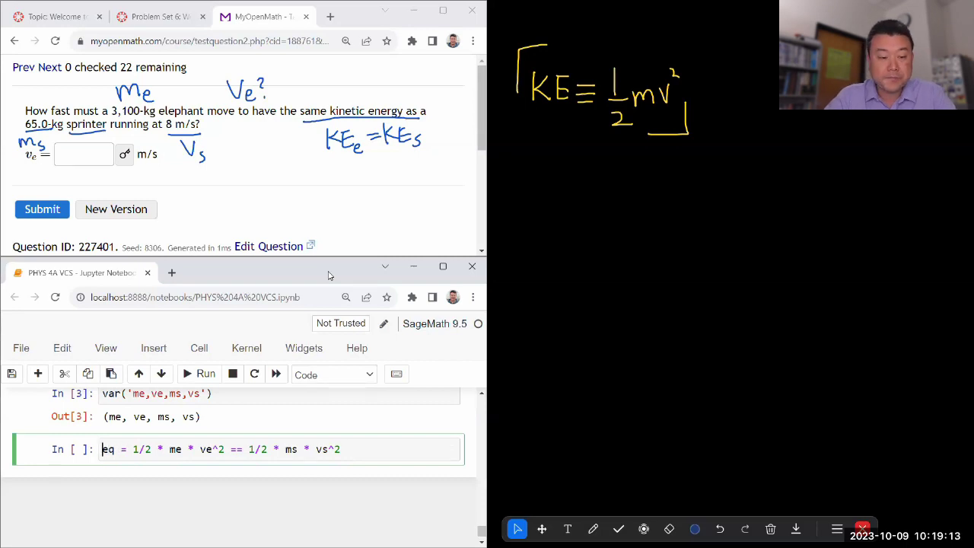
pyautogui.press('End')
pyautogui.hotkey('shift', 'Return')
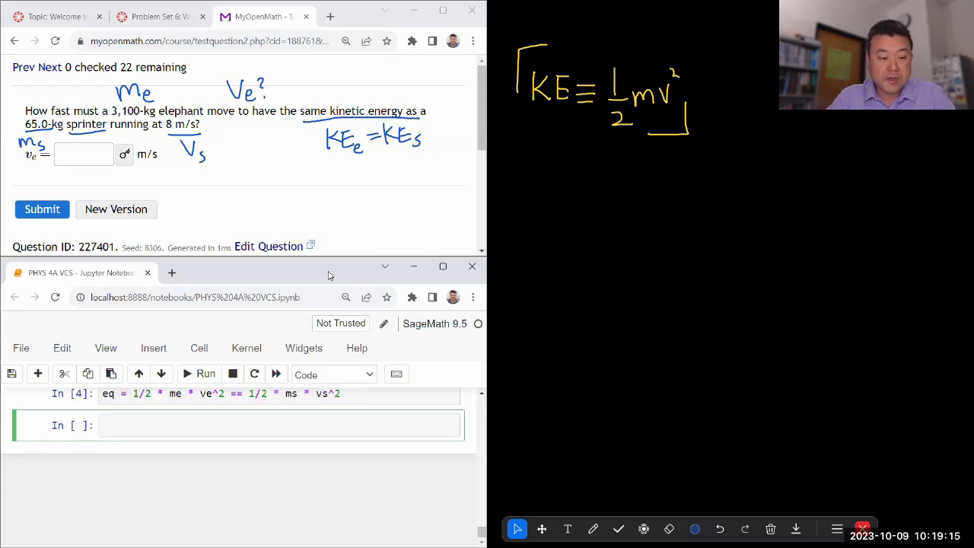
# Run help(solve) and scroll through the solve documentation output.
pyautogui.scroll(2, 290, 449)
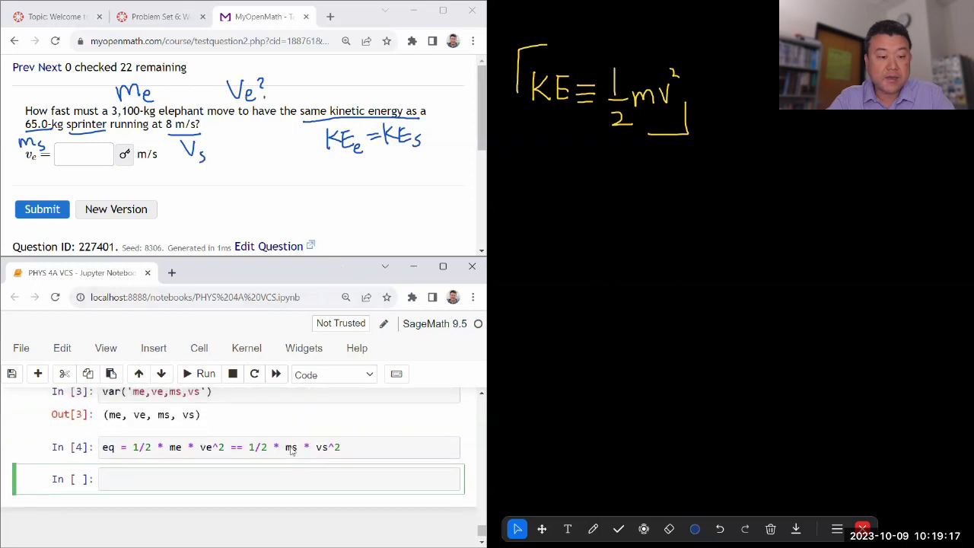
pyautogui.write('help(solve')
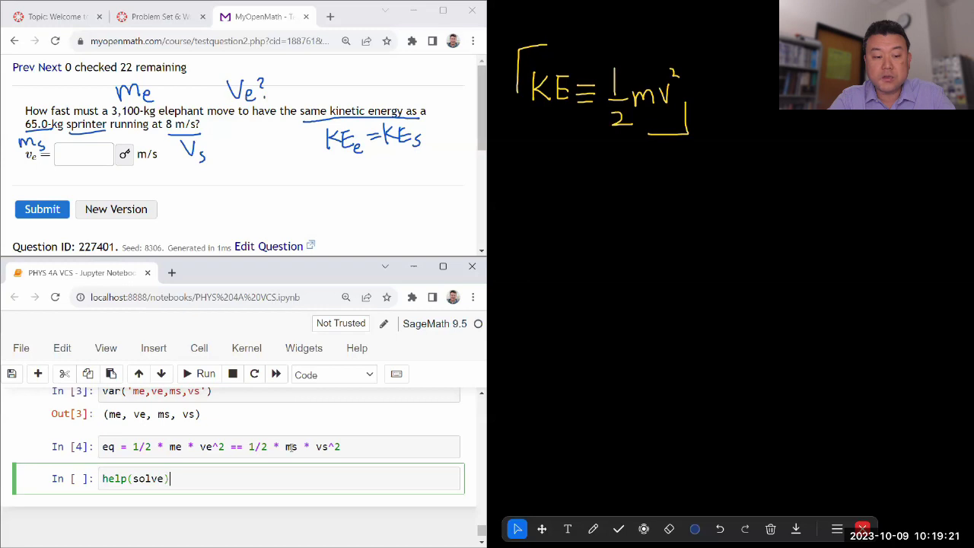
pyautogui.hotkey('shift', 'Return')
pyautogui.scroll(-10, 302, 498)
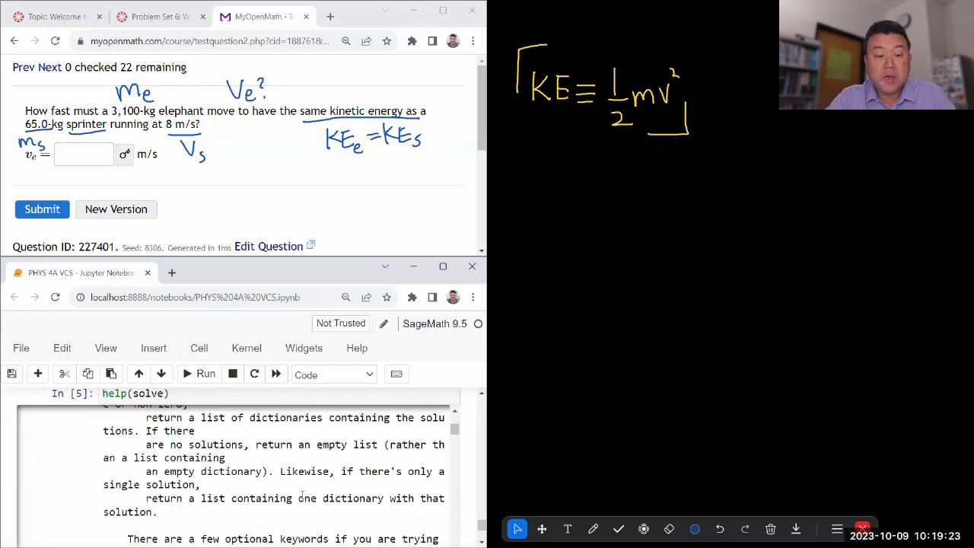
pyautogui.scroll(-8, 302, 498)
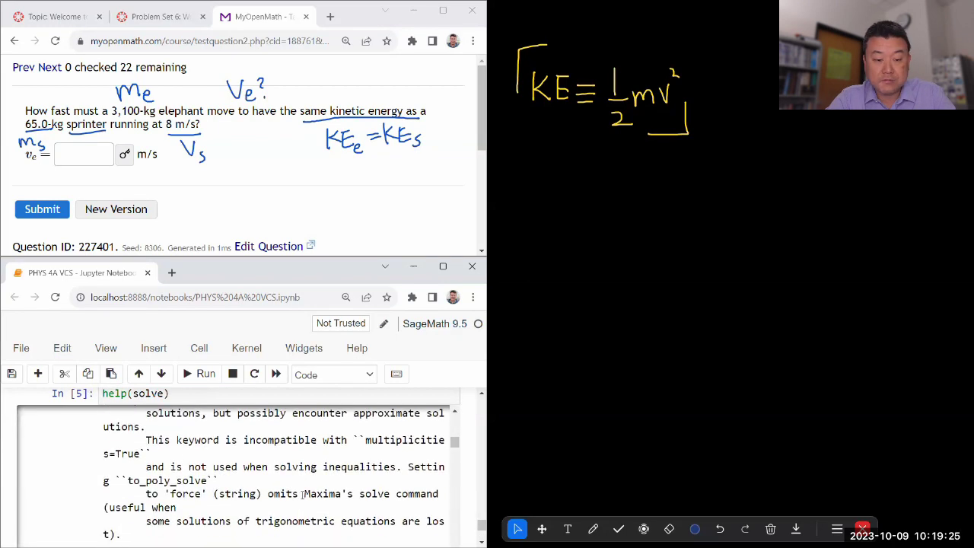
pyautogui.scroll(12, 302, 499)
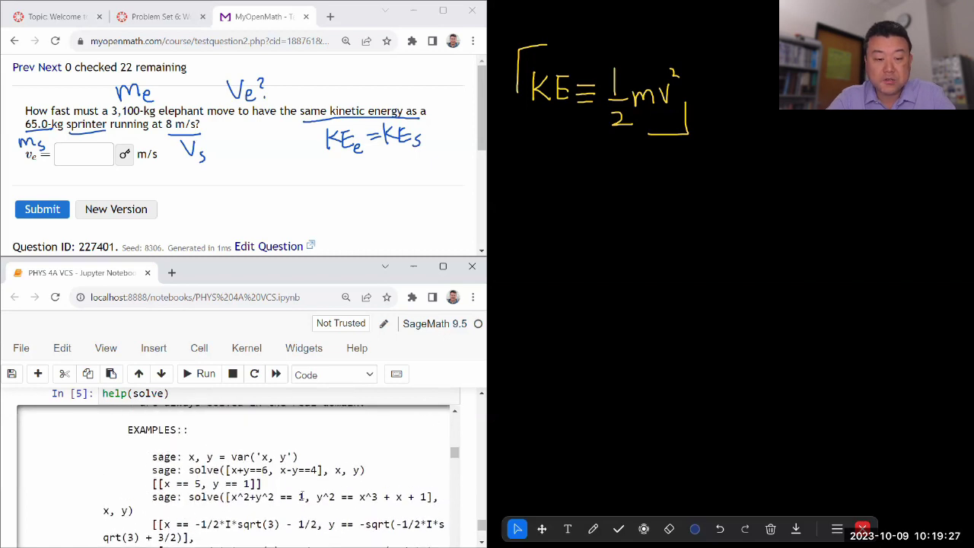
pyautogui.scroll(8, 302, 499)
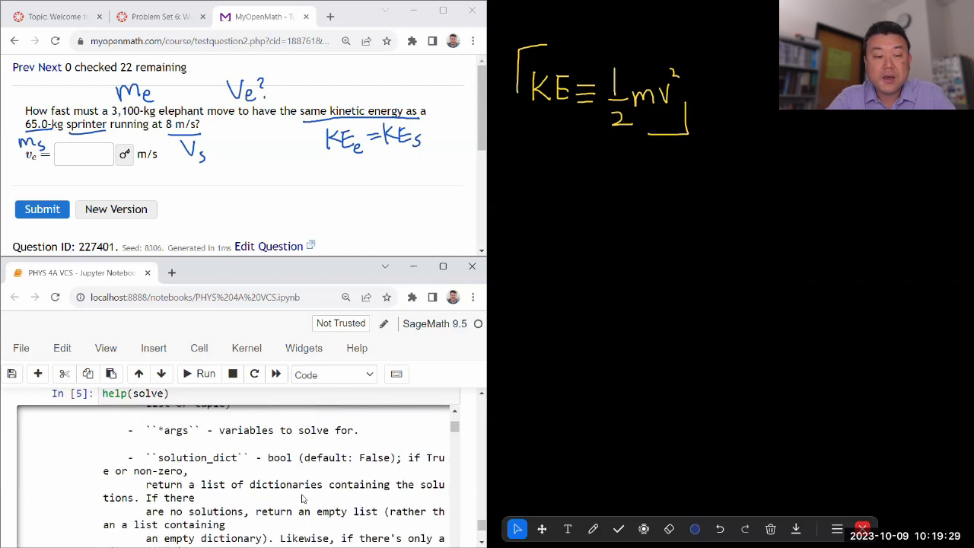
# Replace the help cell with sols = solve(eq, ve) and sols, returning ve == ±vs*sqrt(ms/me).
pyautogui.scroll(1, 465, 480)
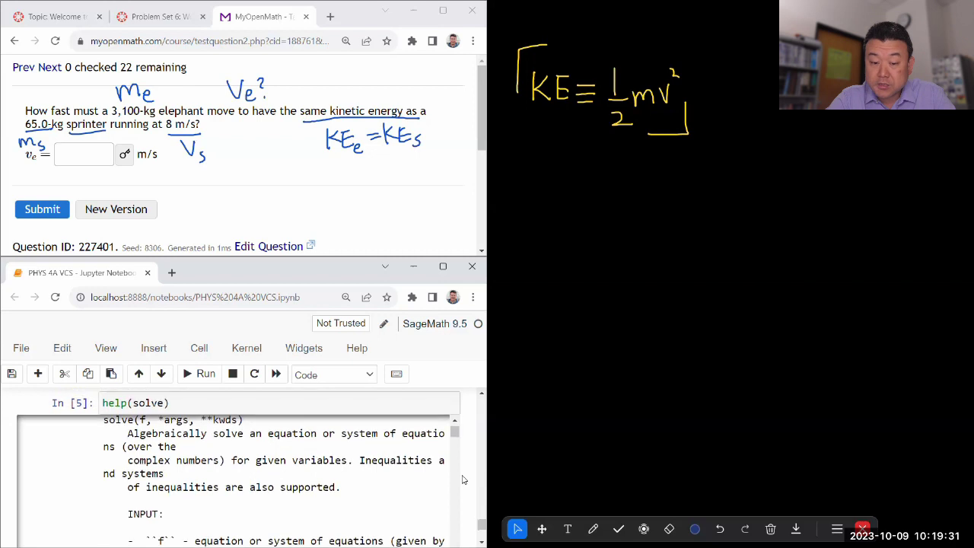
pyautogui.click(290, 410)
pyautogui.hotkey('ctrl', 'a')
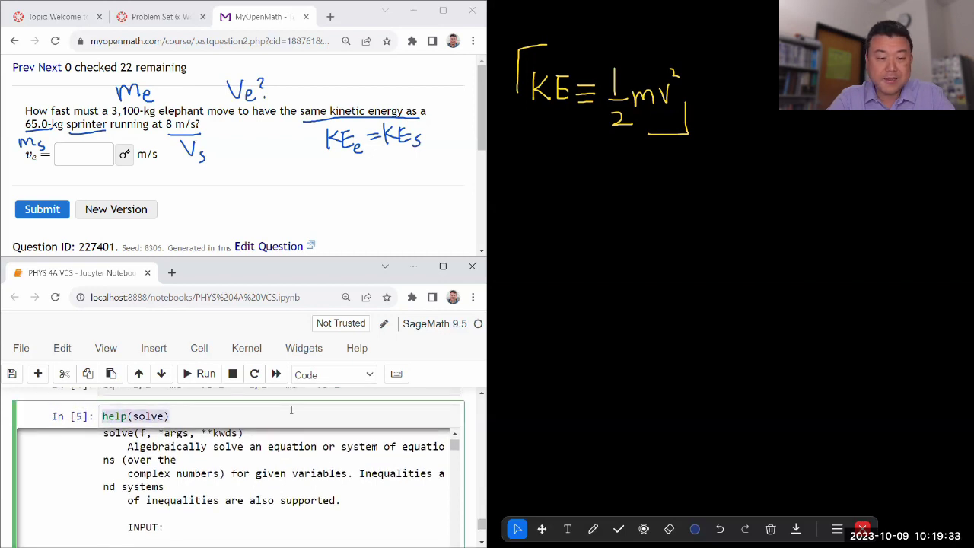
pyautogui.write('solve()')
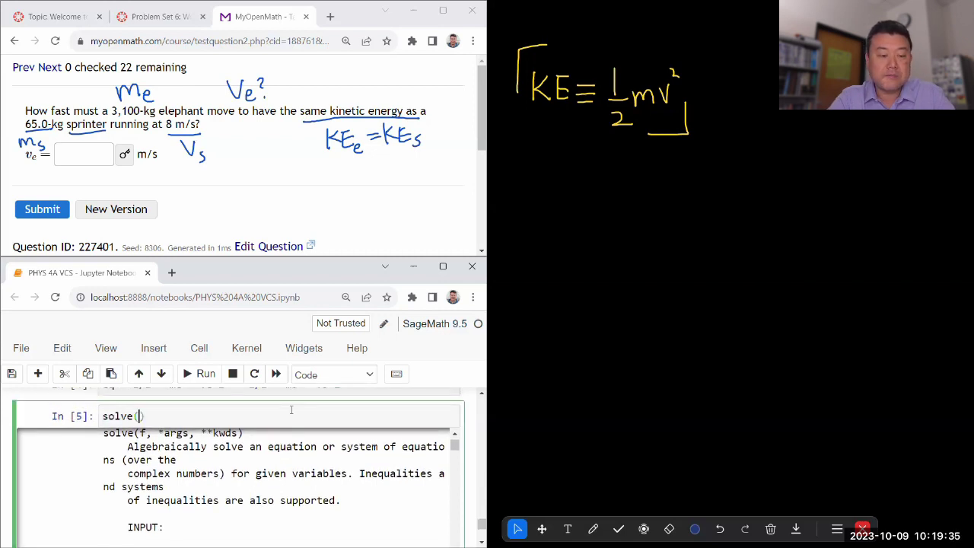
pyautogui.scroll(1, 474, 447)
pyautogui.write('eq,')
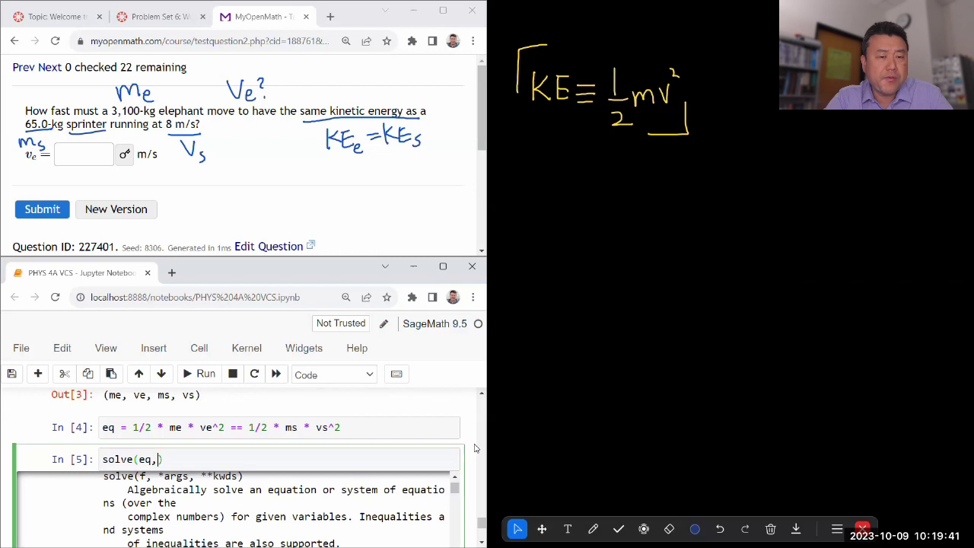
pyautogui.write('ve')
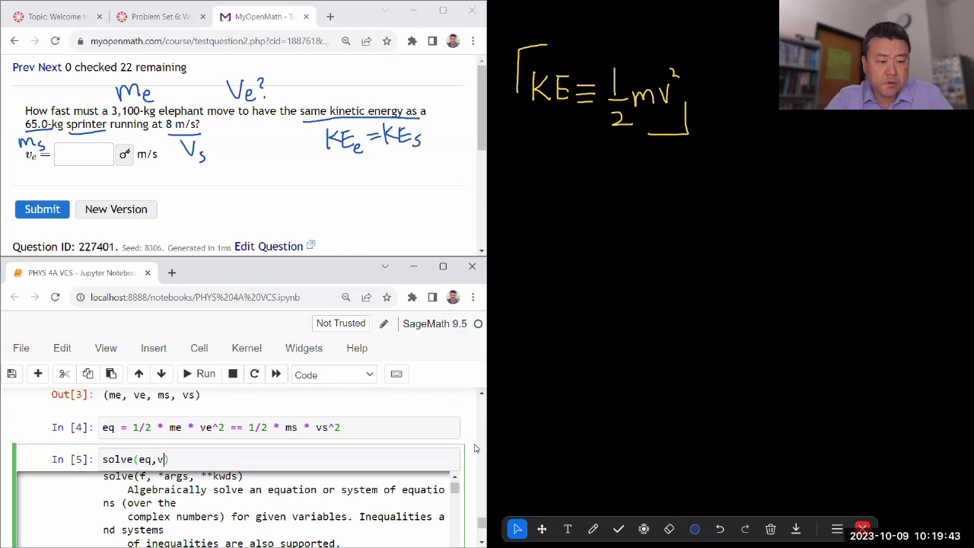
pyautogui.write(')')
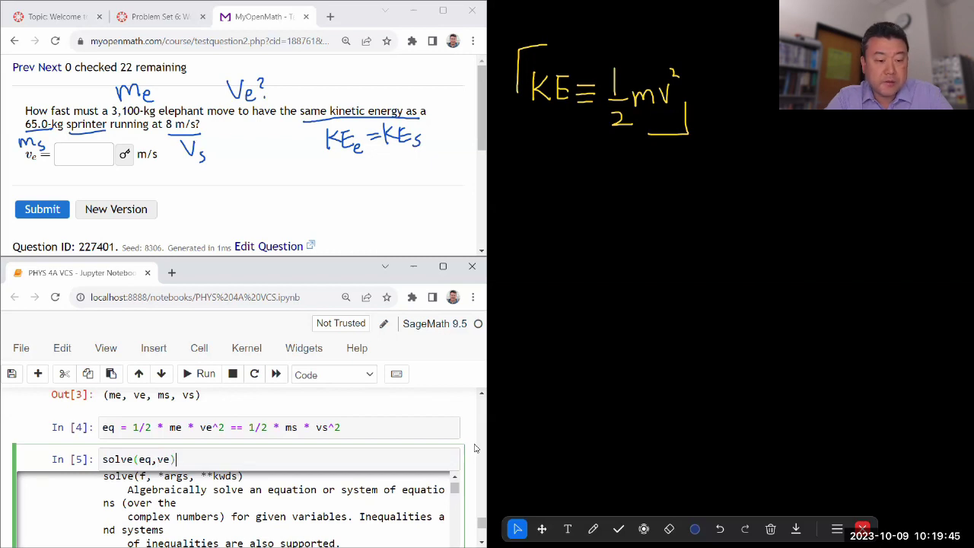
pyautogui.write('sols=')
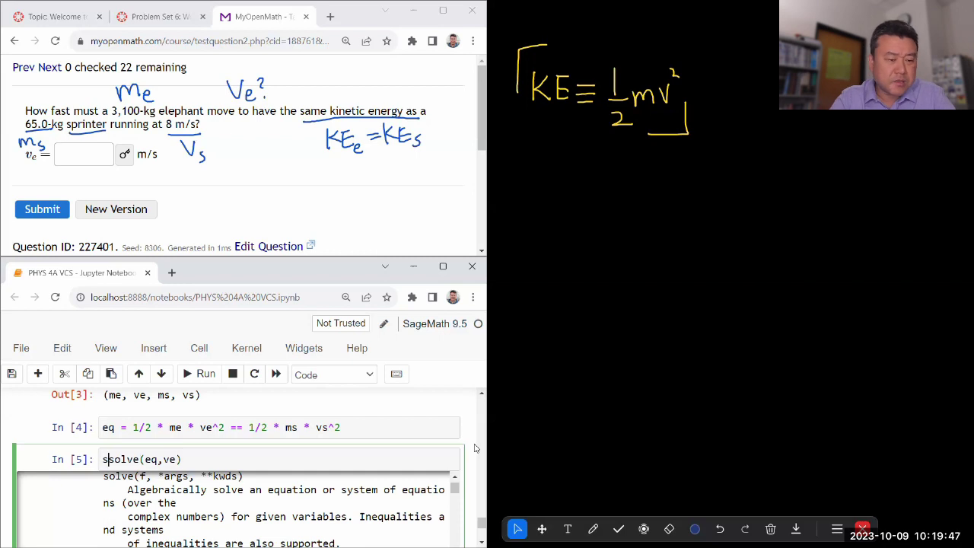
pyautogui.press('End')
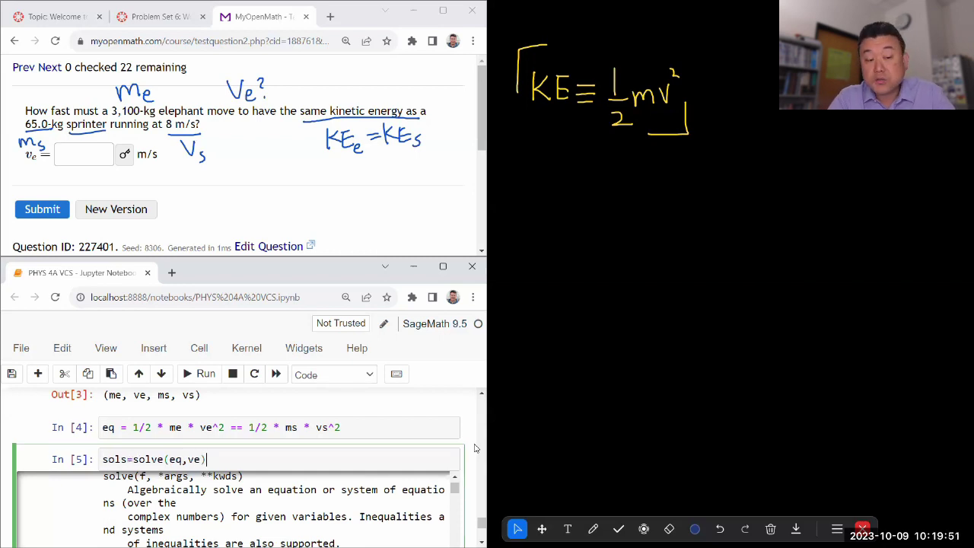
pyautogui.press('Return')
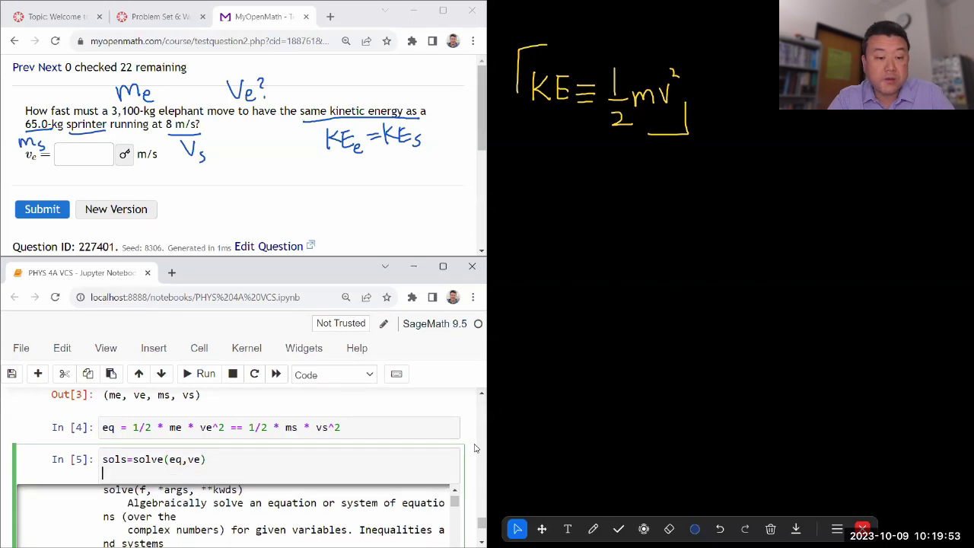
pyautogui.write('sols')
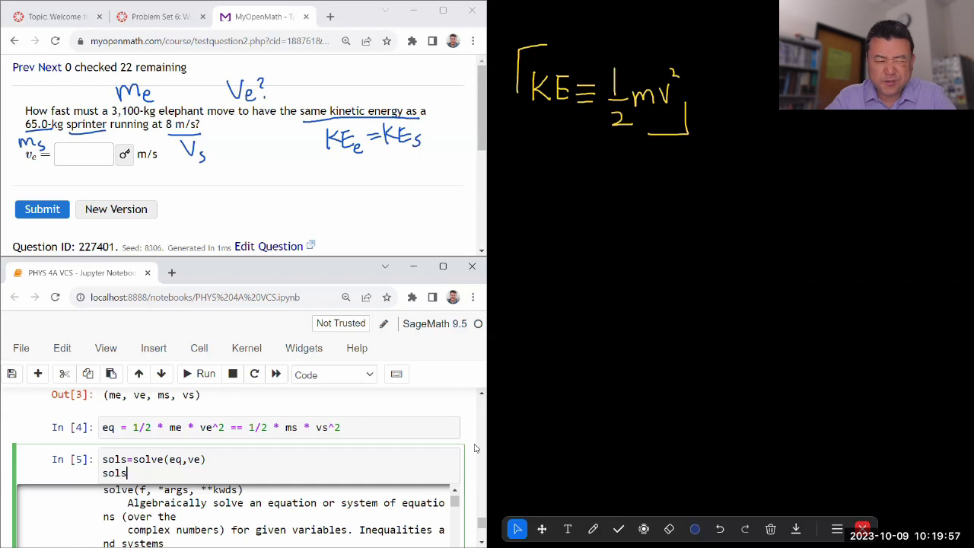
pyautogui.hotkey('shift', 'Return')
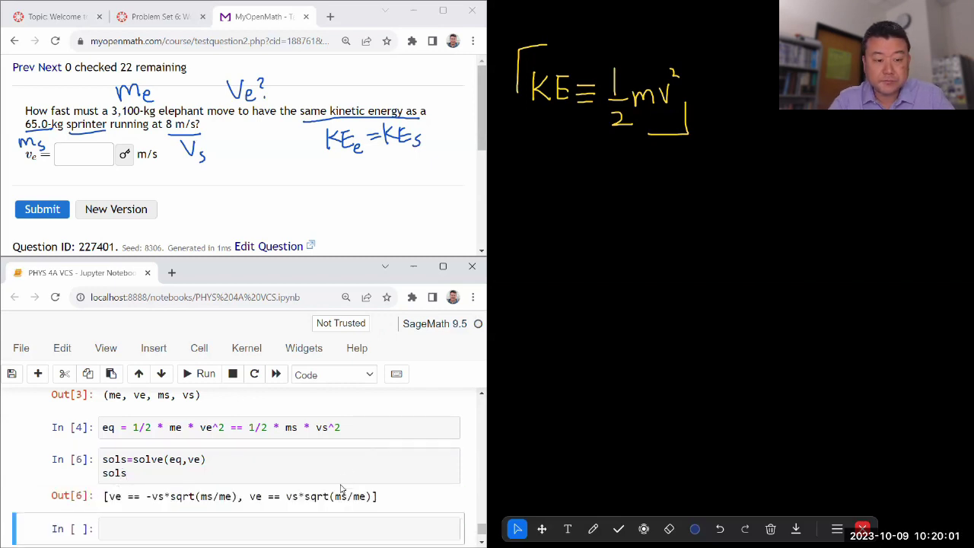
pyautogui.scroll(-1, 341, 477)
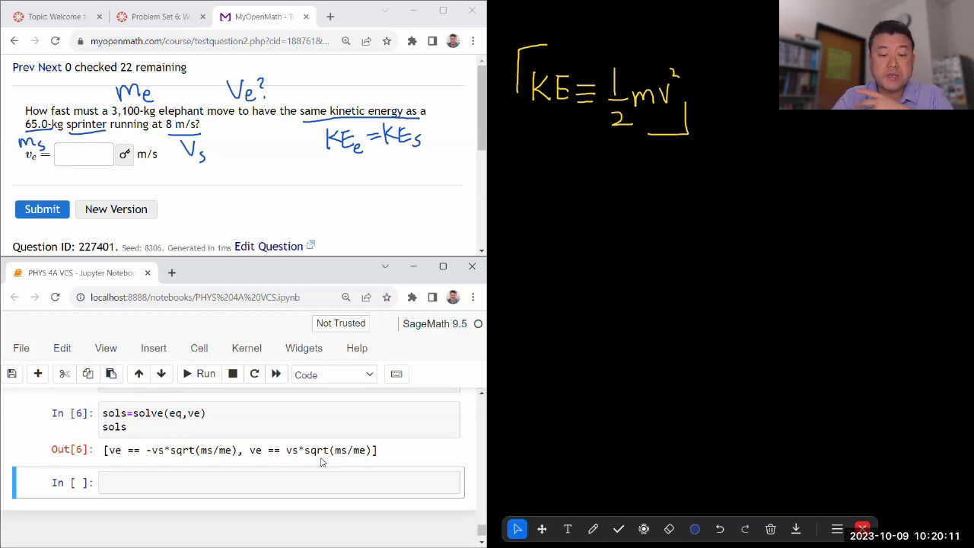
pyautogui.scroll(1, 321, 462)
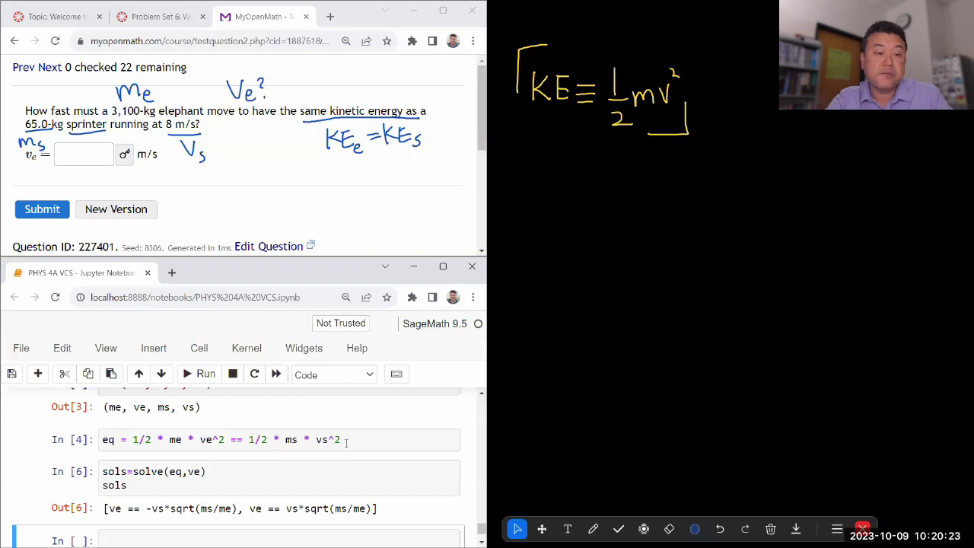
pyautogui.scroll(-2, 347, 442)
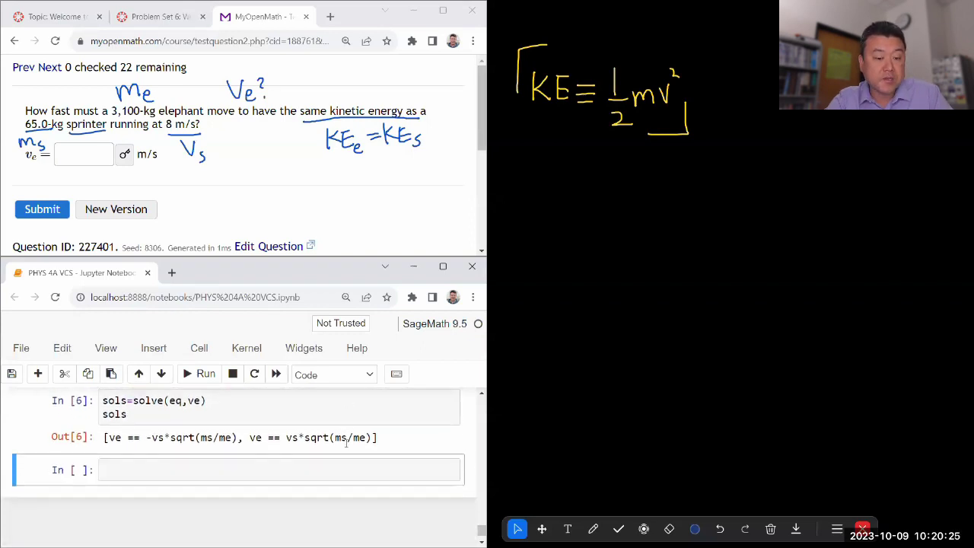
# Show sols[1], then substitute me=3100, ms=65, vs=8 into it.
pyautogui.click(252, 475)
pyautogui.write('sols[1]')
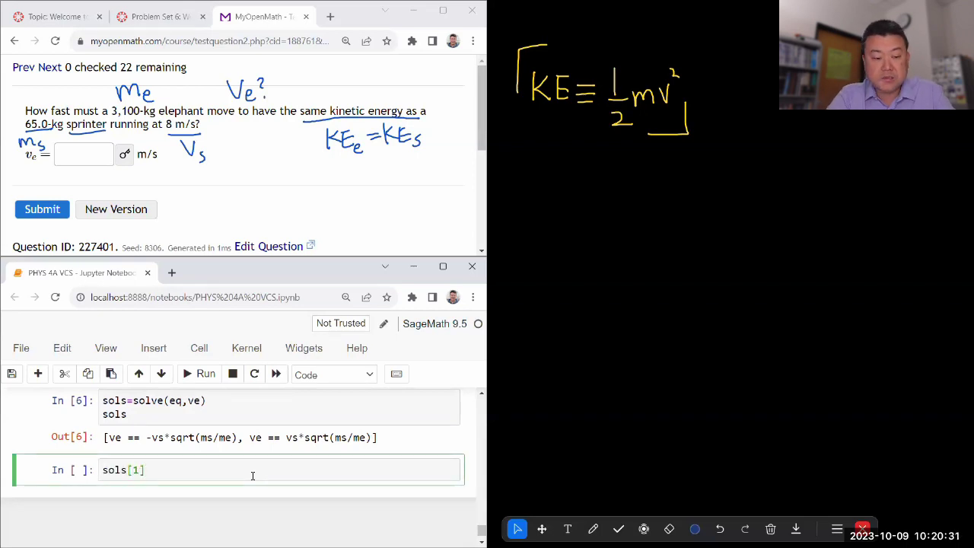
pyautogui.hotkey('shift', 'Return')
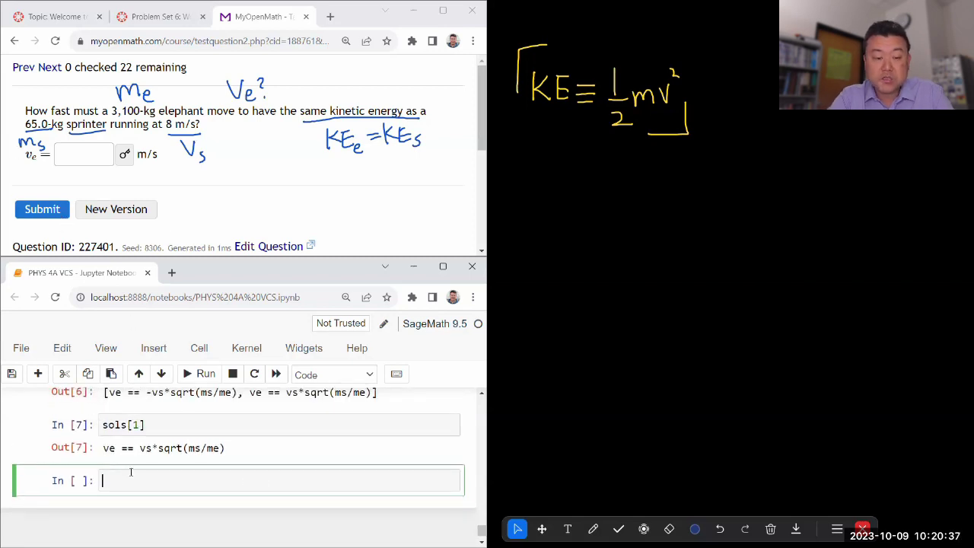
pyautogui.write('sols[1].subs(')
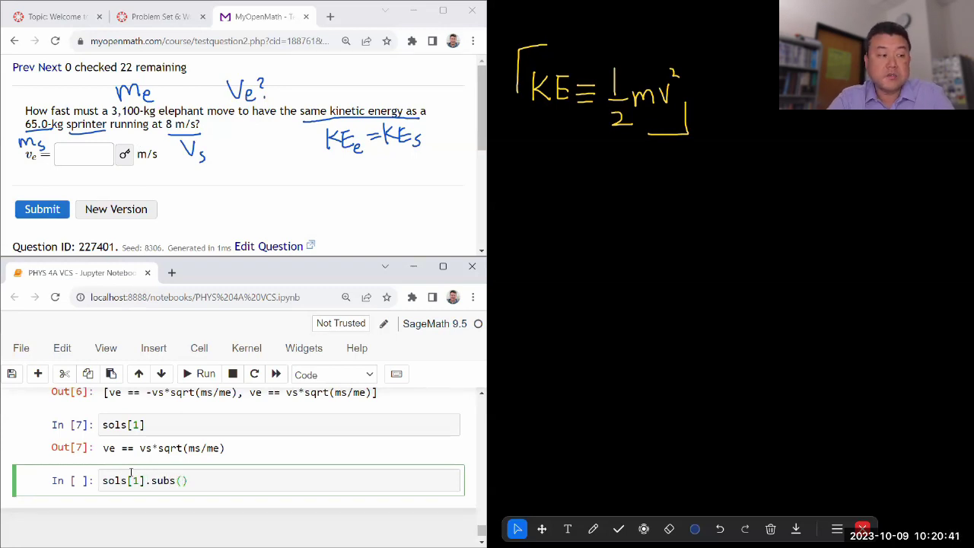
pyautogui.write('me=3')
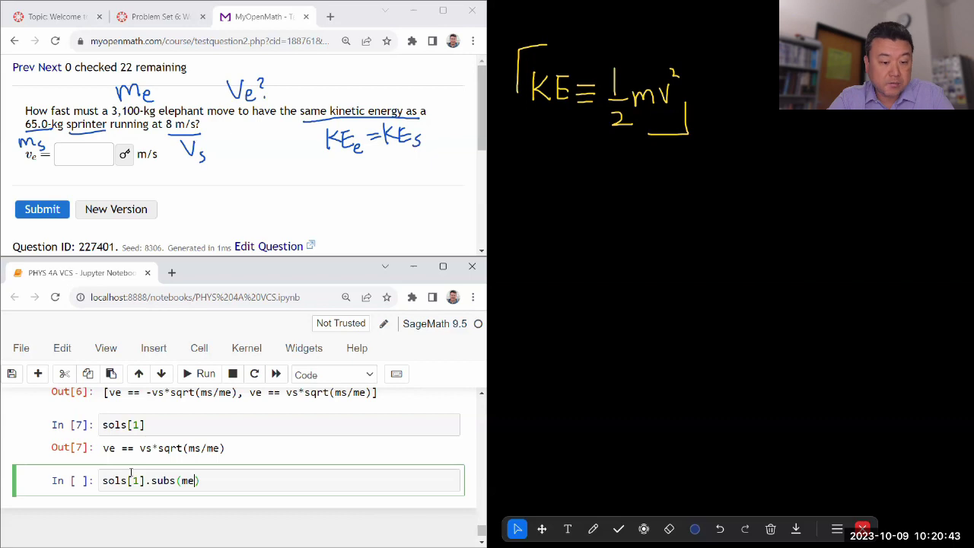
pyautogui.write('100')
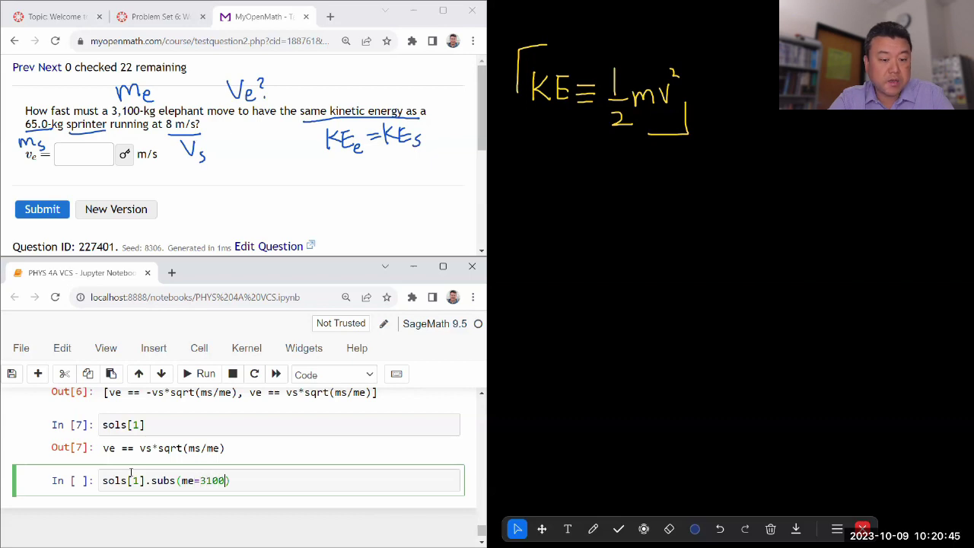
pyautogui.write(',')
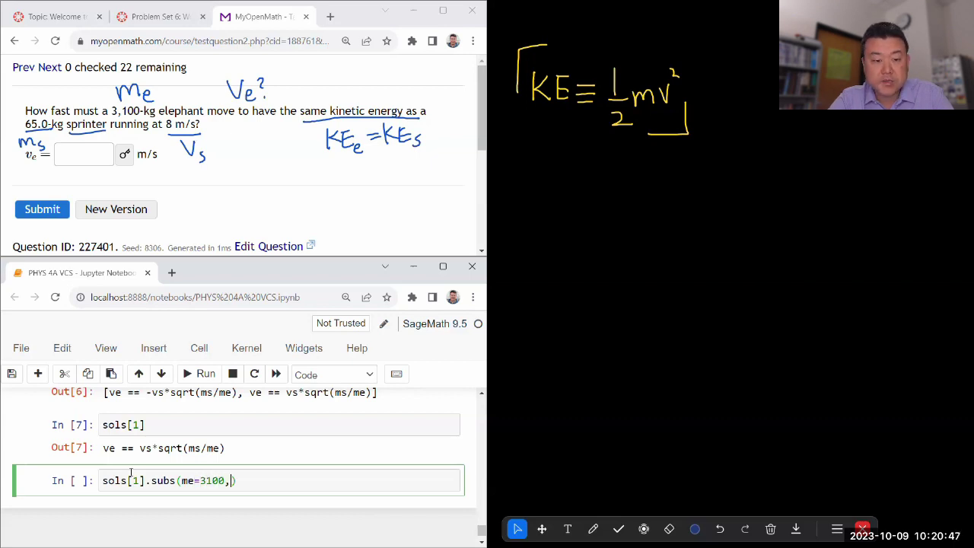
pyautogui.write('ms=')
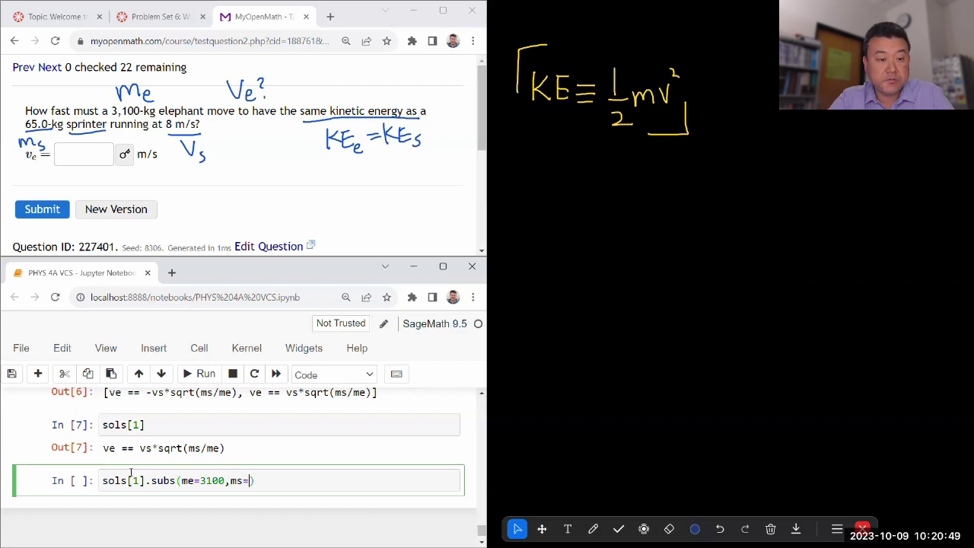
pyautogui.write('65')
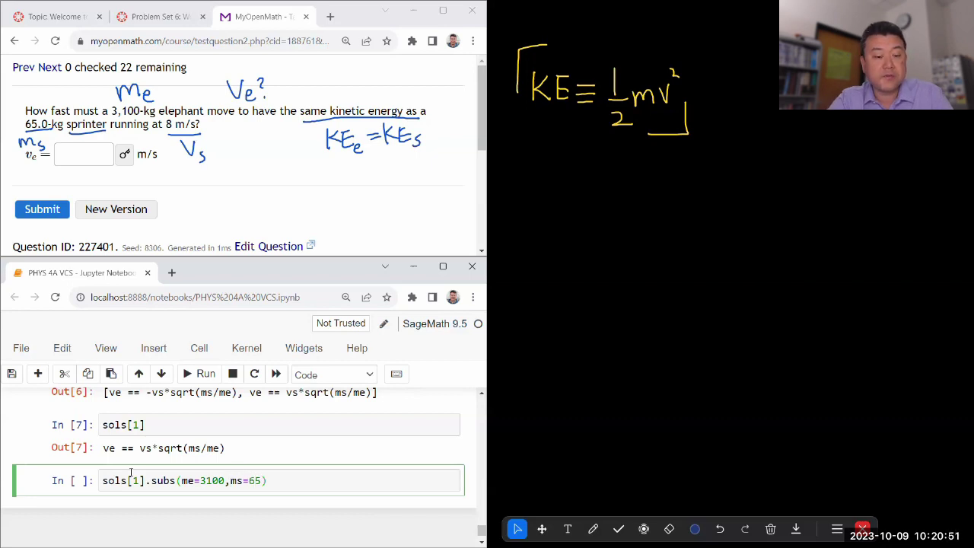
pyautogui.write(',vs')
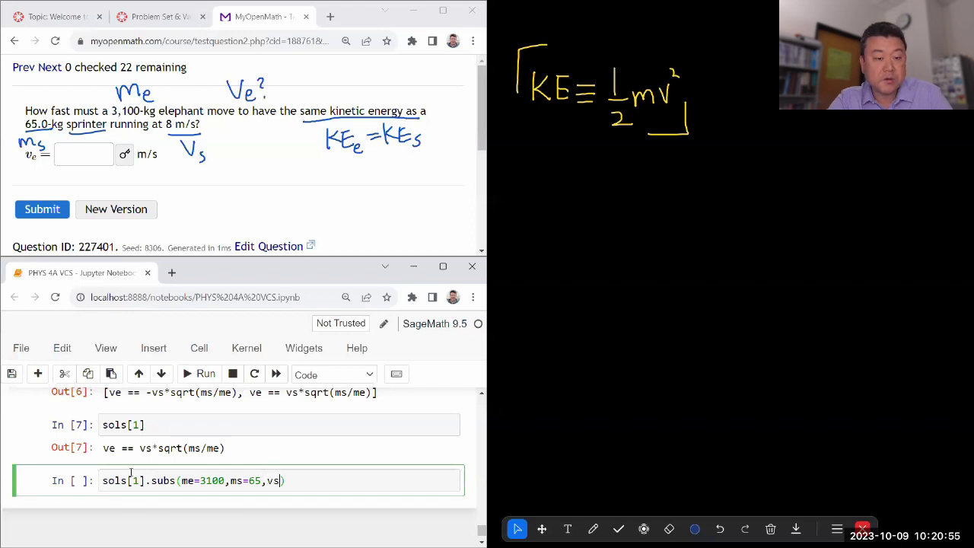
pyautogui.write('=8')
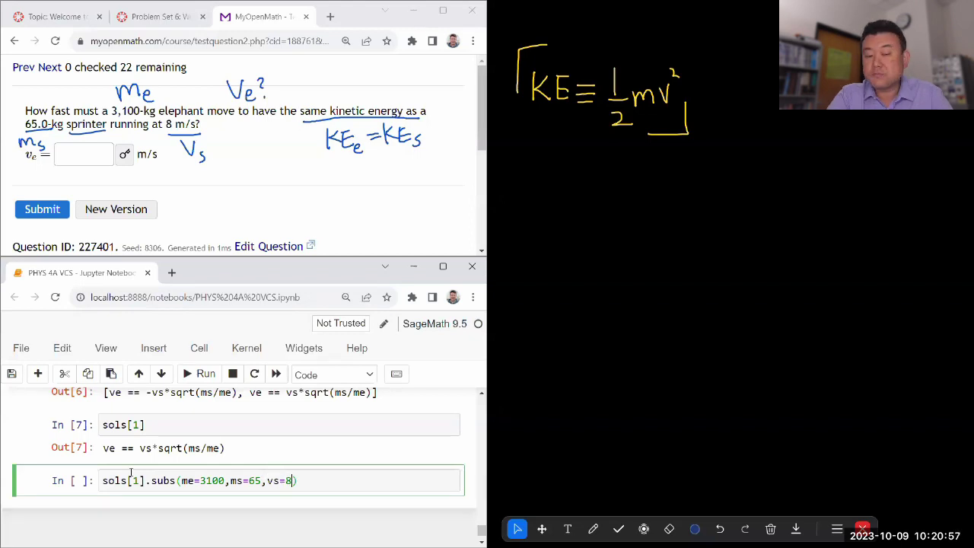
pyautogui.hotkey('shift', 'Return')
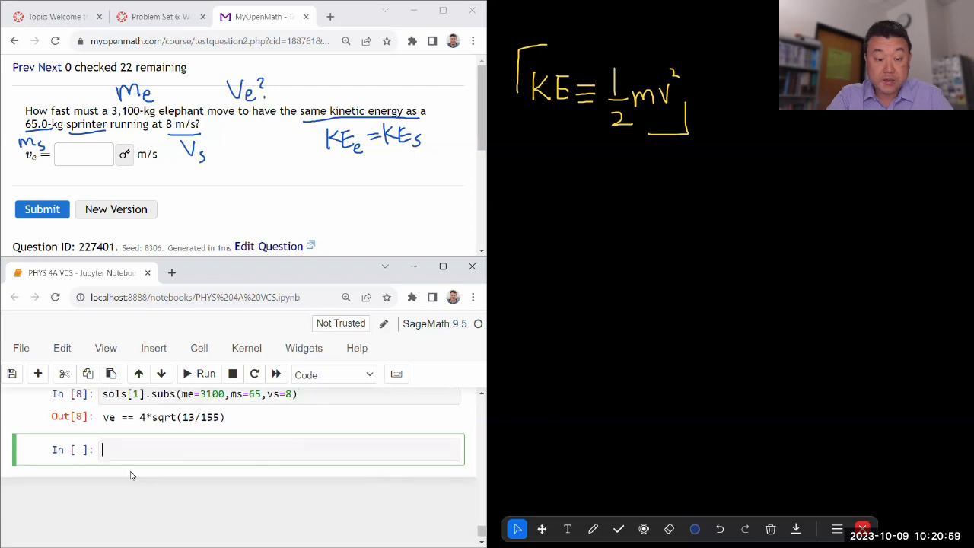
pyautogui.scroll(1, 130, 475)
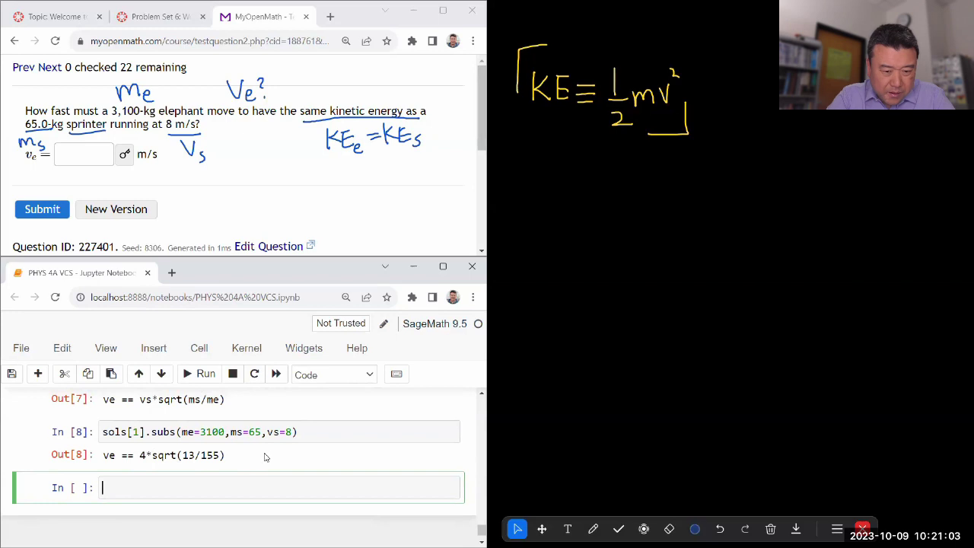
# Change ms to 65. and re-run to get ve == 1.15841939032069.
pyautogui.click(295, 431)
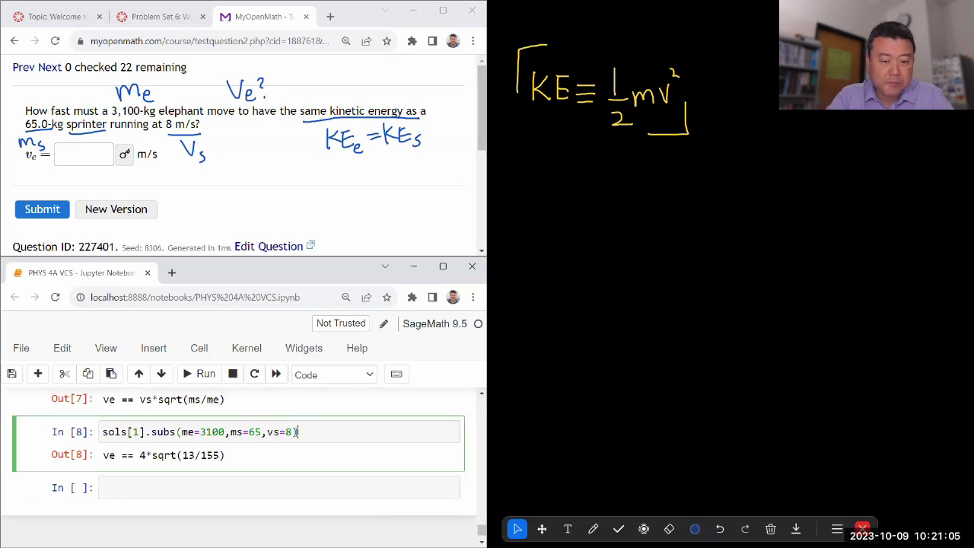
pyautogui.hotkey('shift', 'Return')
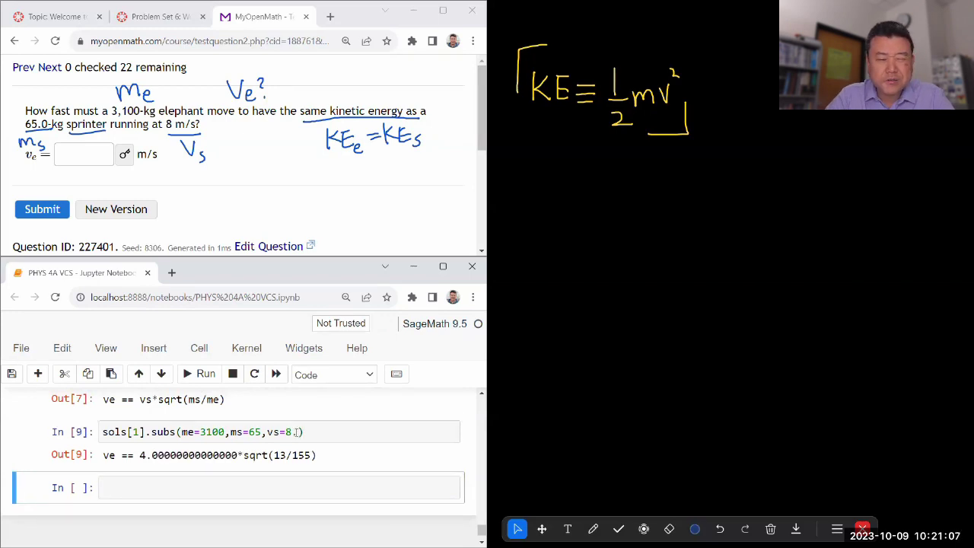
pyautogui.doubleClick(296, 431)
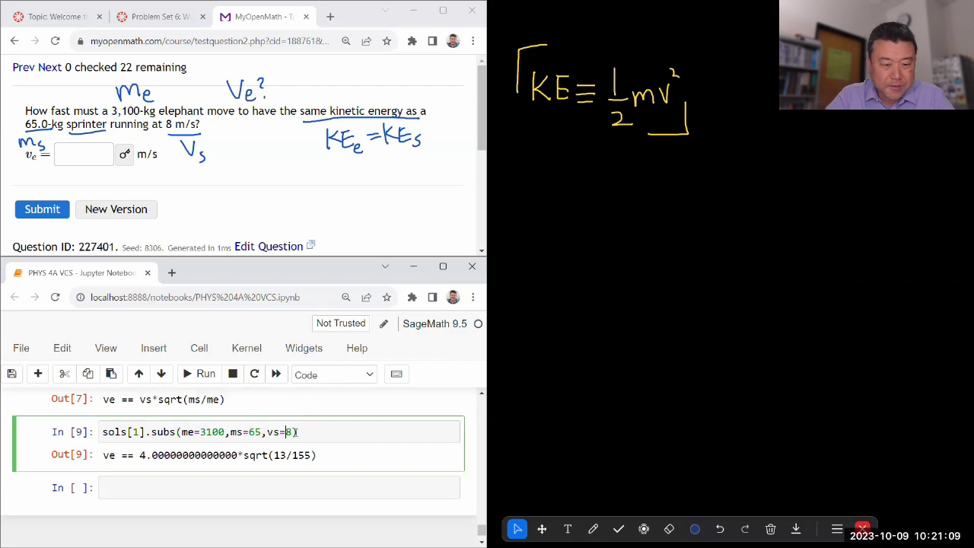
pyautogui.press('Left')
pyautogui.write('.')
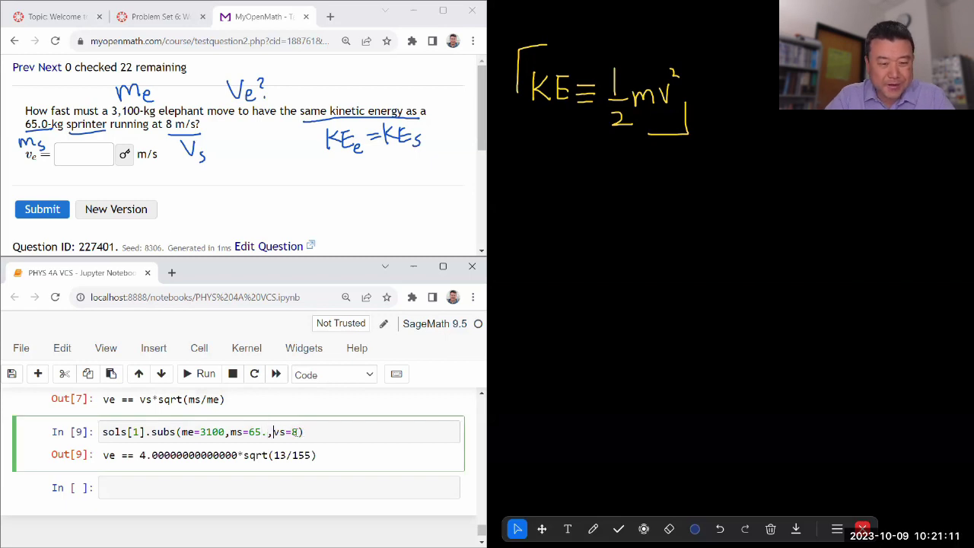
pyautogui.hotkey('shift', 'Return')
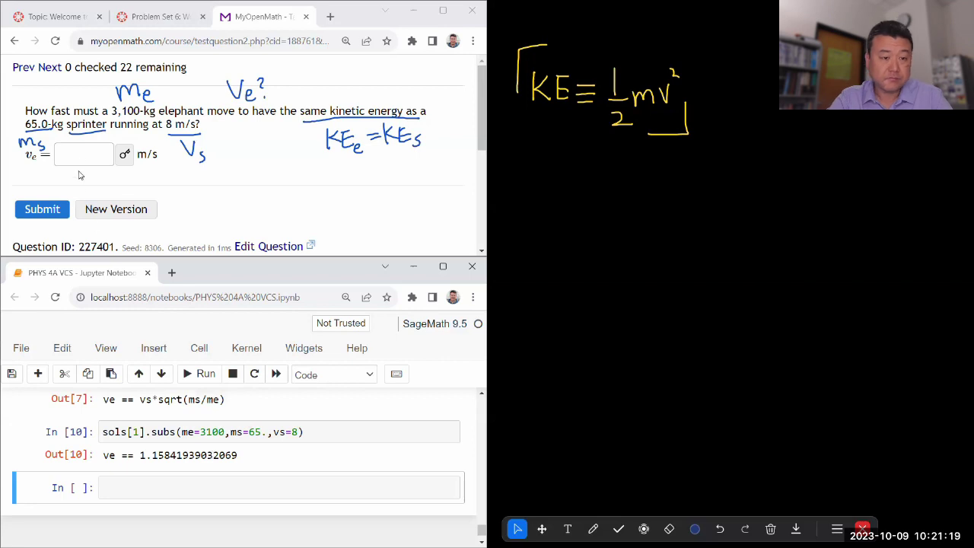
# Enter 1.16 m/s as the elephant's speed and submit it for grading.
pyautogui.click(81, 158)
pyautogui.write('1.16')
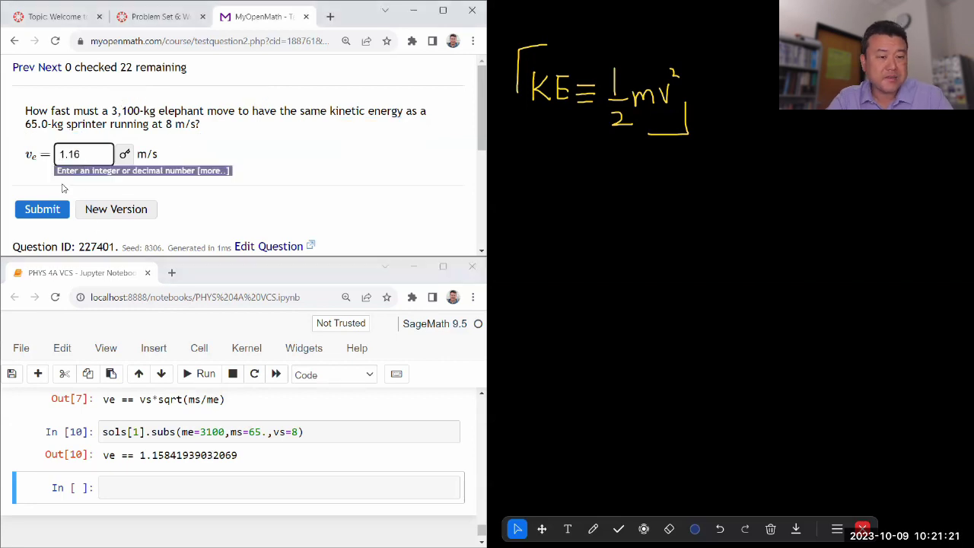
pyautogui.click(55, 208)
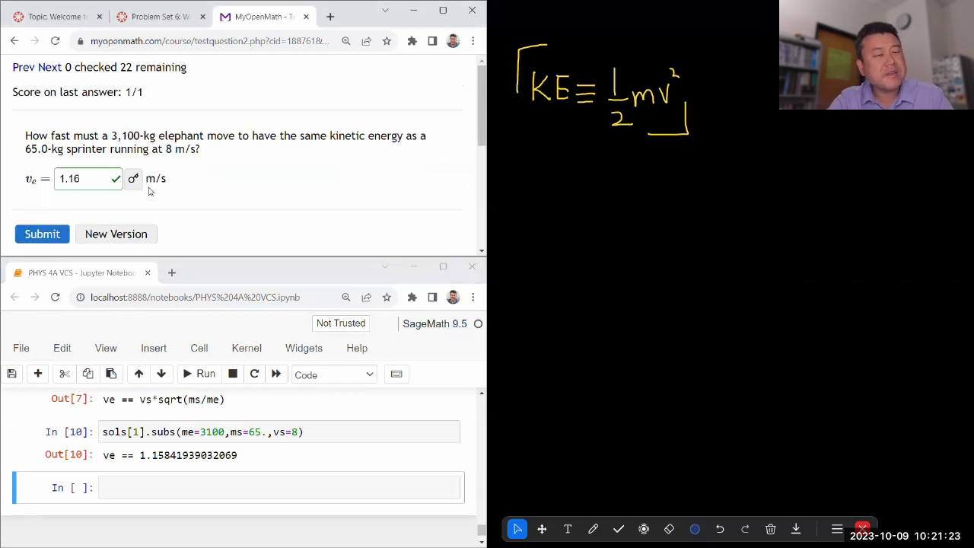
# Highlight the sqrt(ms/me) factor in the notebook solution.
pyautogui.scroll(-1, 150, 192)
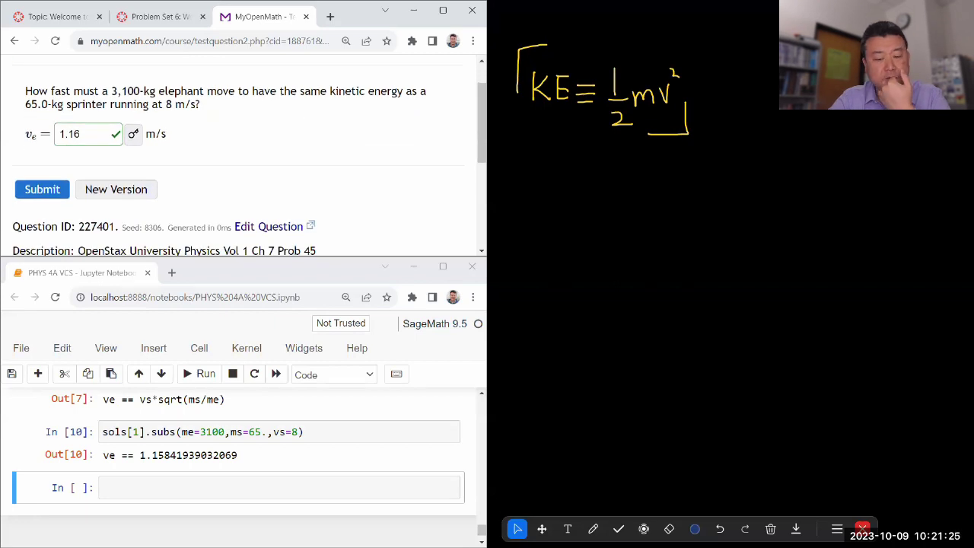
pyautogui.scroll(1, 246, 192)
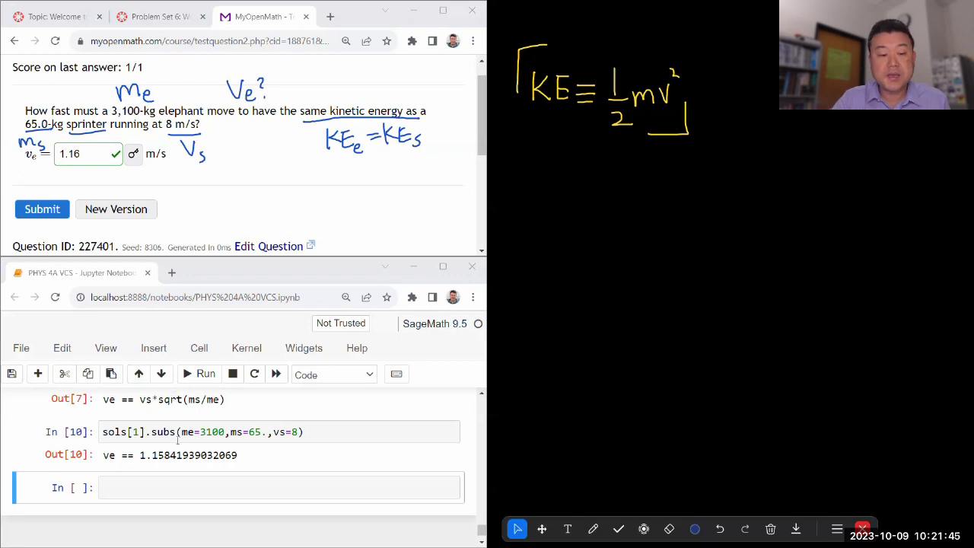
pyautogui.scroll(1, 179, 443)
pyautogui.moveTo(159, 431); pyautogui.dragTo(225, 433)
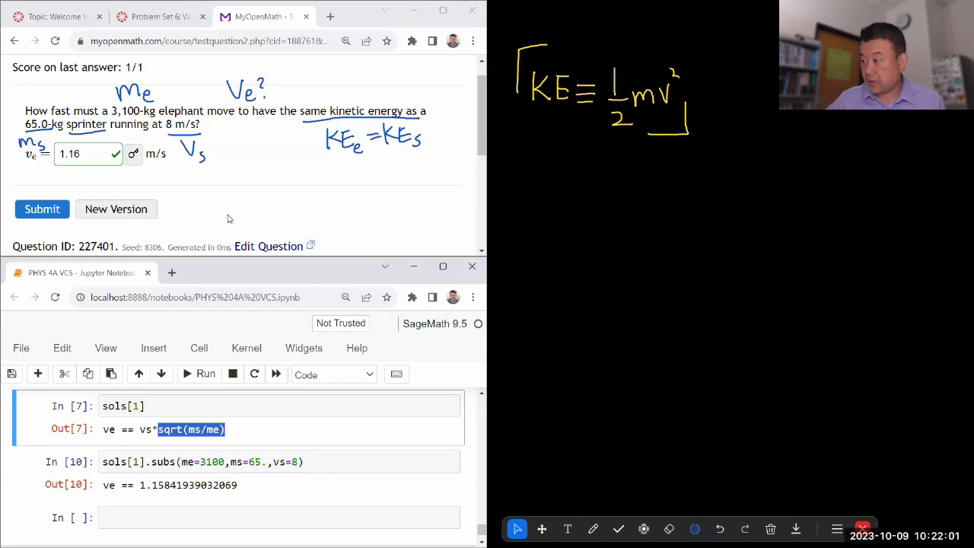
# Open the Q4-3 bullet kinetic-energy question from the Problem Set 6 list.
pyautogui.click(165, 19)
pyautogui.scroll(-1, 250, 178)
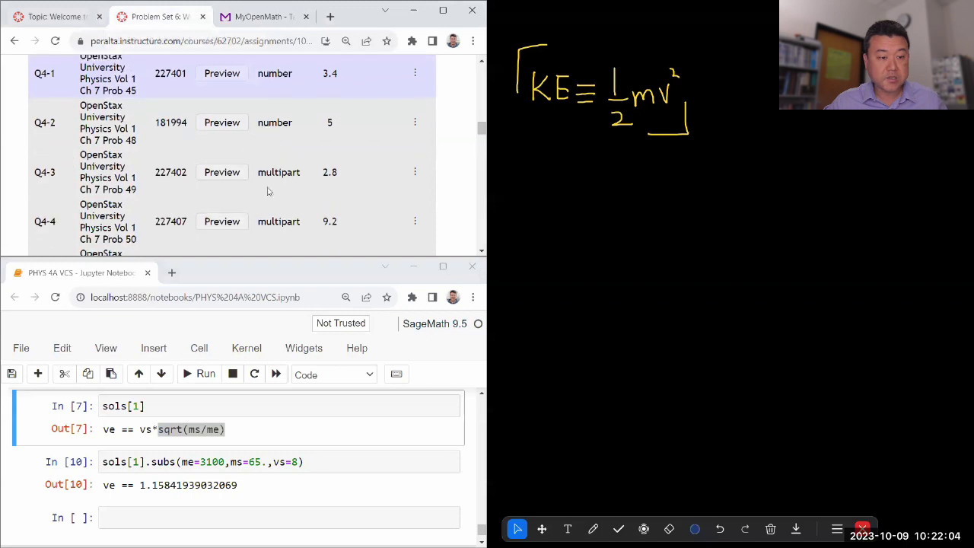
pyautogui.click(233, 175)
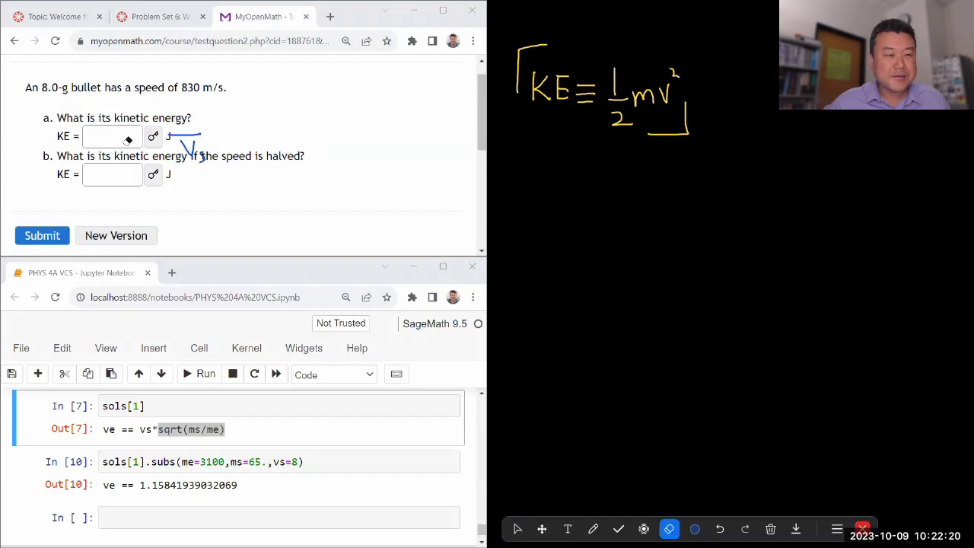
# Draw a white pen line under the KE formula.
pyautogui.click(517, 528)
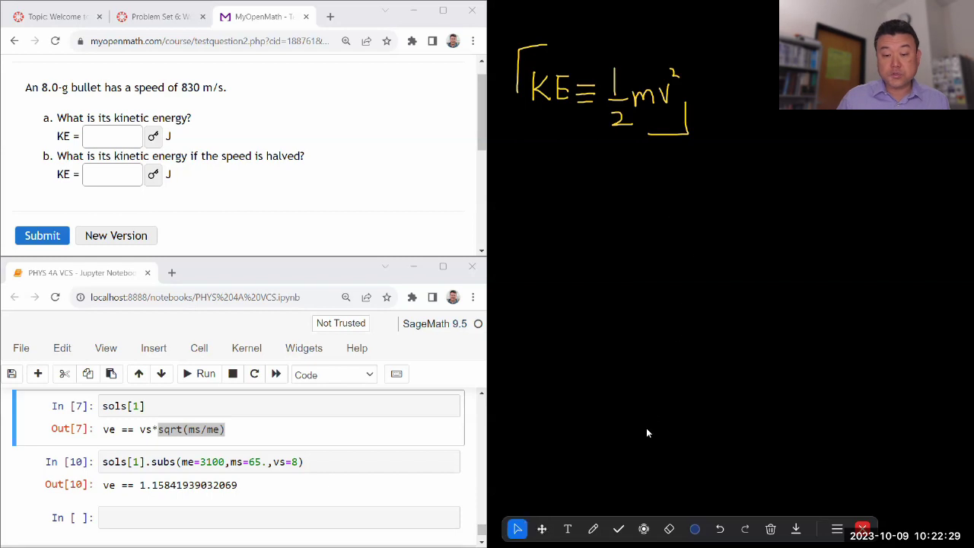
pyautogui.click(594, 528)
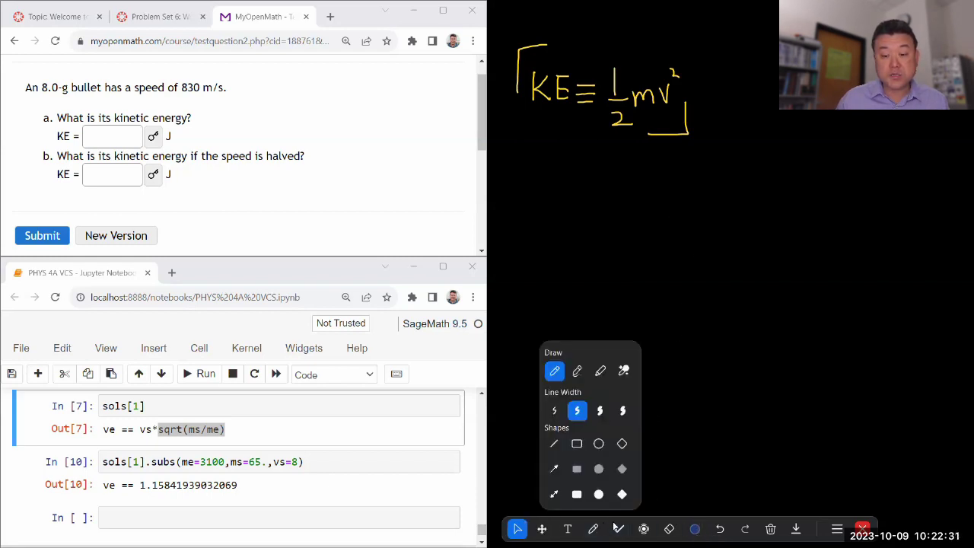
pyautogui.click(695, 528)
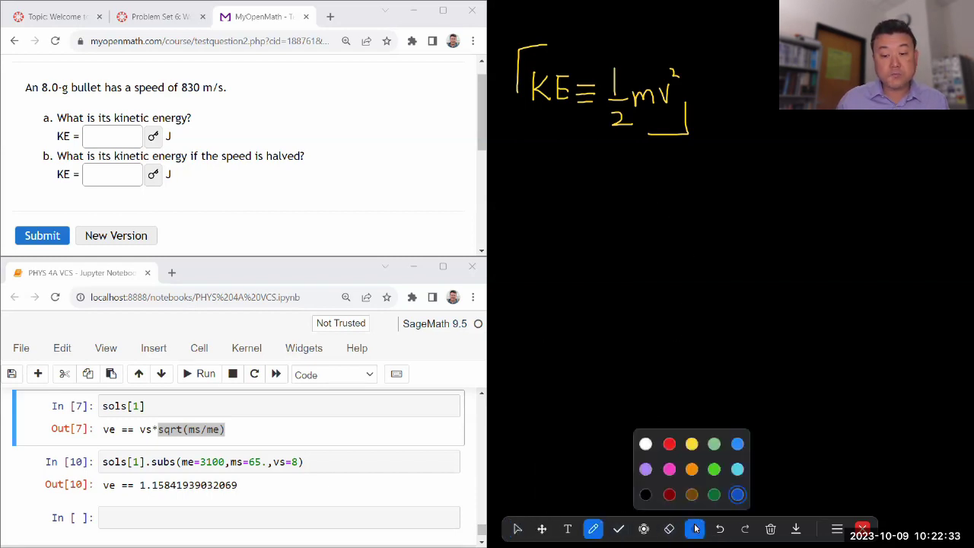
pyautogui.click(645, 444)
pyautogui.moveTo(525, 141); pyautogui.dragTo(695, 141)
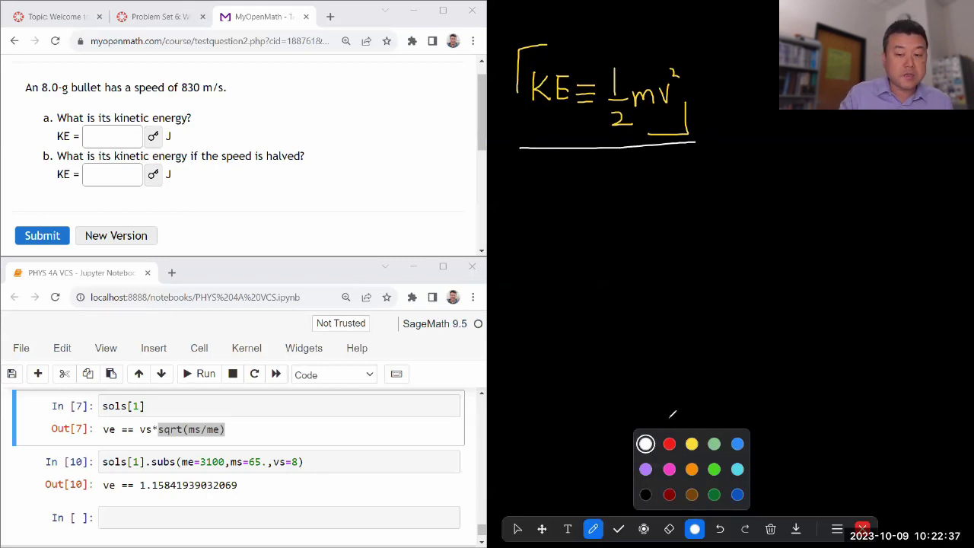
# In dark green ink, underline and label the 8.0-g mass as m and 830 m/s as v.
pyautogui.click(713, 495)
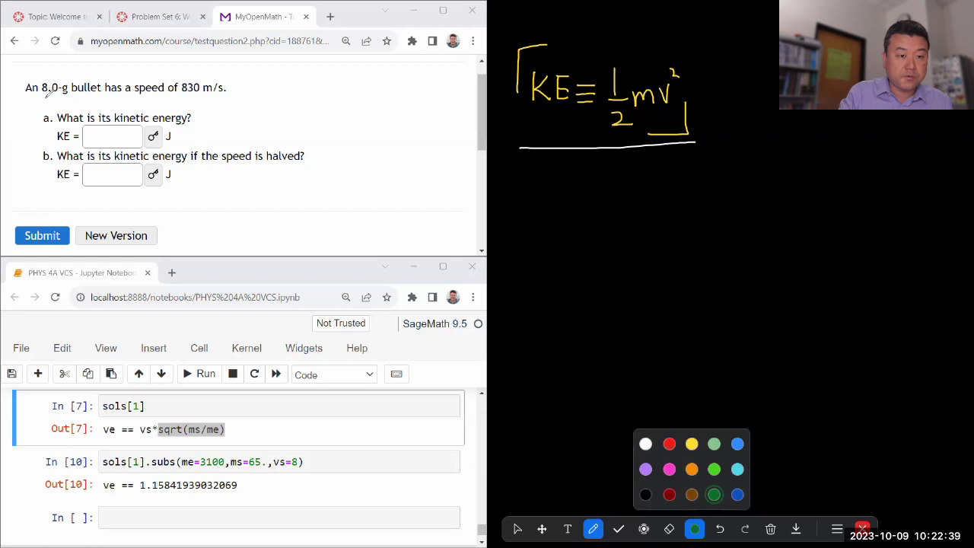
pyautogui.moveTo(44, 97); pyautogui.dragTo(78, 100)
pyautogui.moveTo(58, 68); pyautogui.dragTo(70, 68)
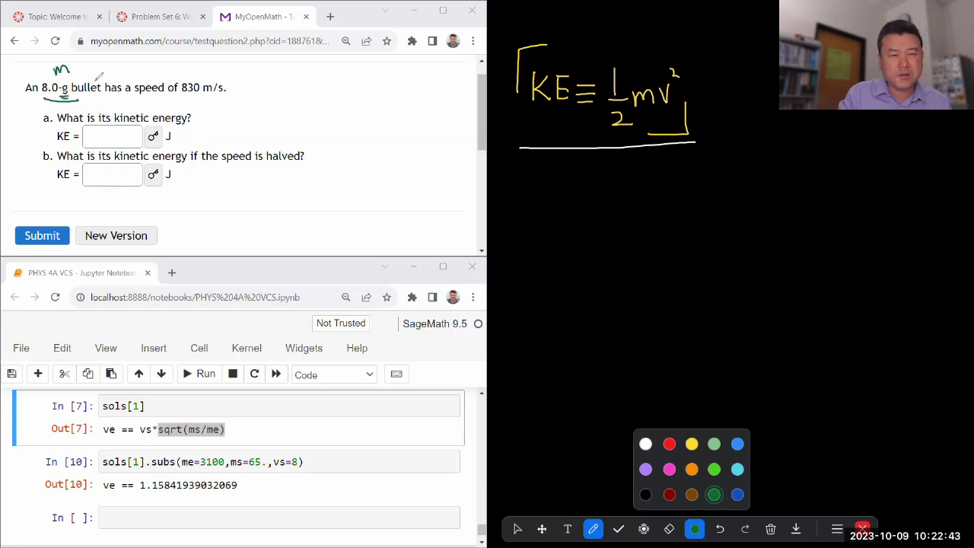
pyautogui.moveTo(180, 93); pyautogui.dragTo(237, 93)
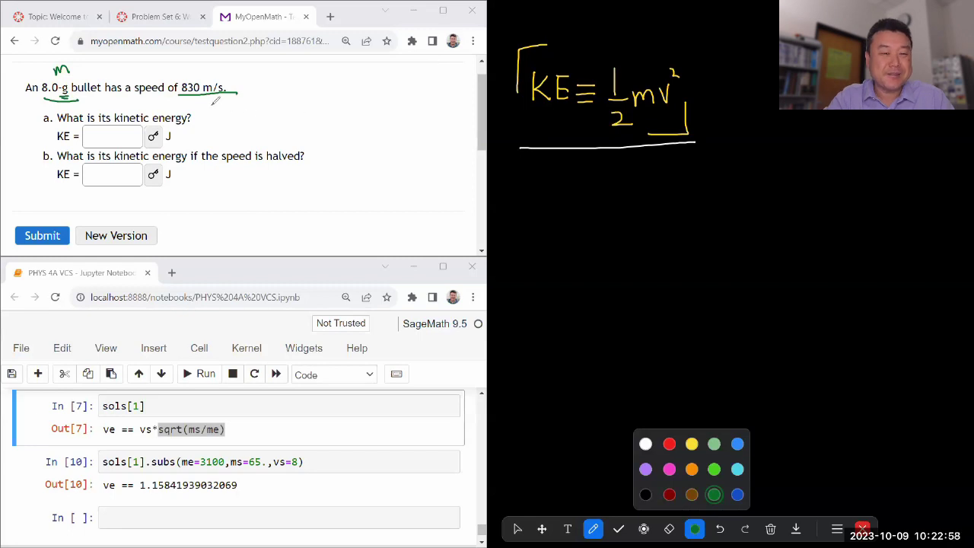
pyautogui.moveTo(214, 98); pyautogui.dragTo(224, 97)
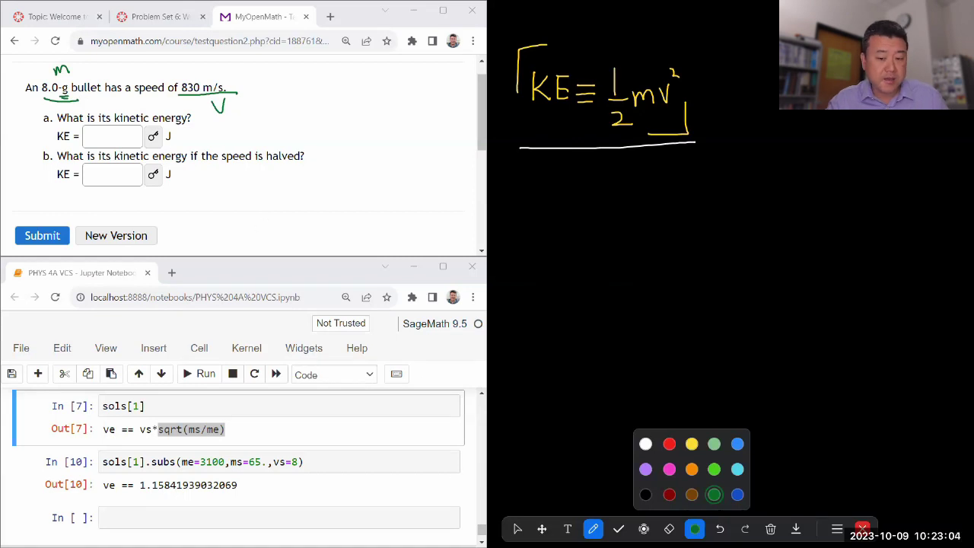
pyautogui.press('Escape')
# Run (1/2)*(8.0/1000)*830.^2 in a new SageMath cell, giving 2755.6 J.
pyautogui.click(316, 509)
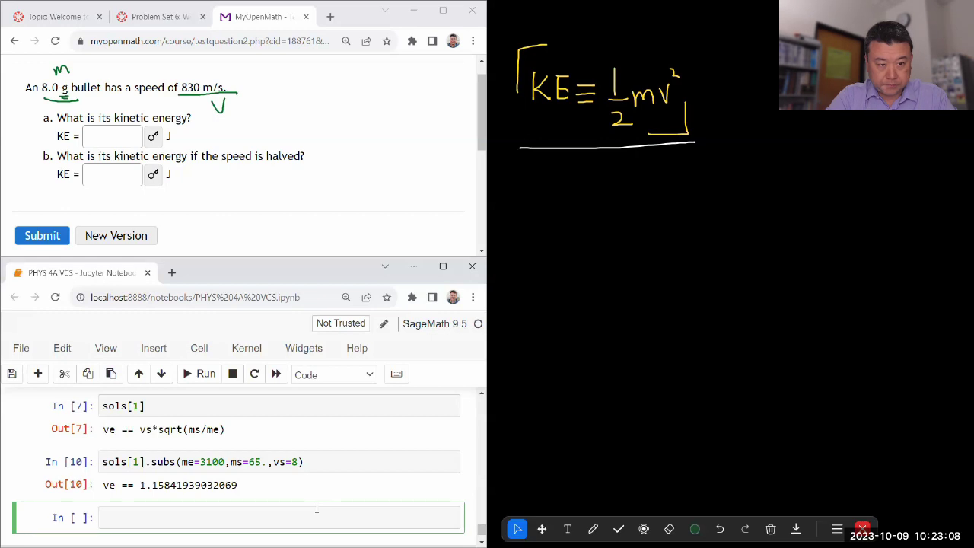
pyautogui.write('(1/2)')
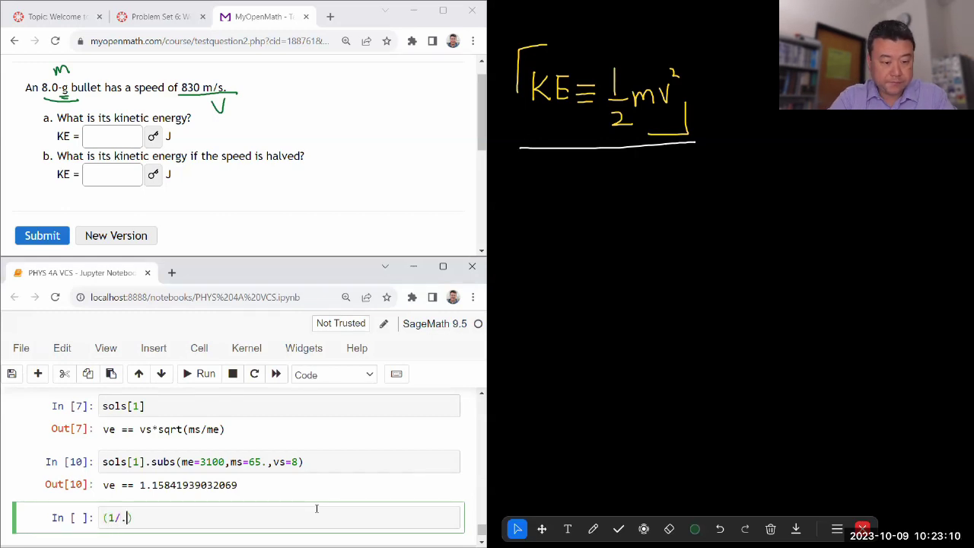
pyautogui.write('*')
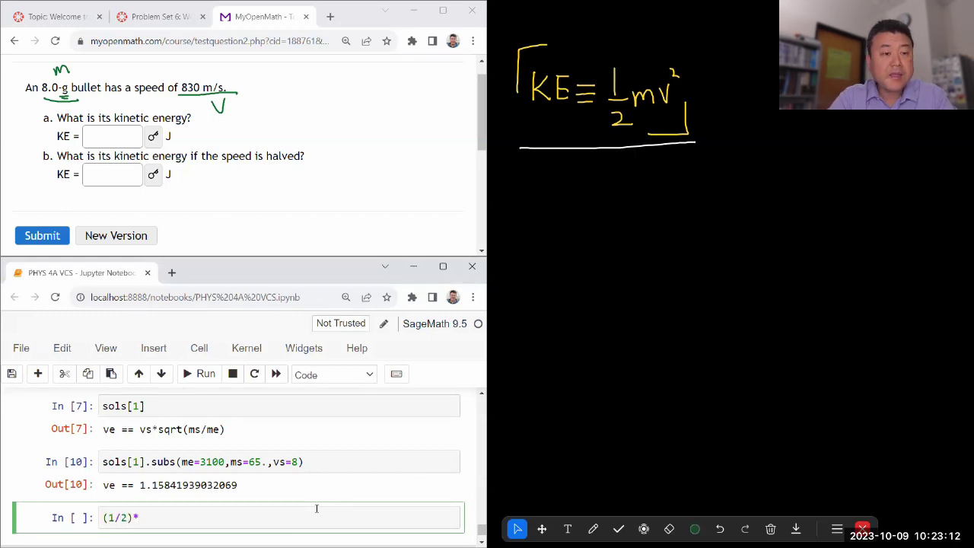
pyautogui.write('(8.')
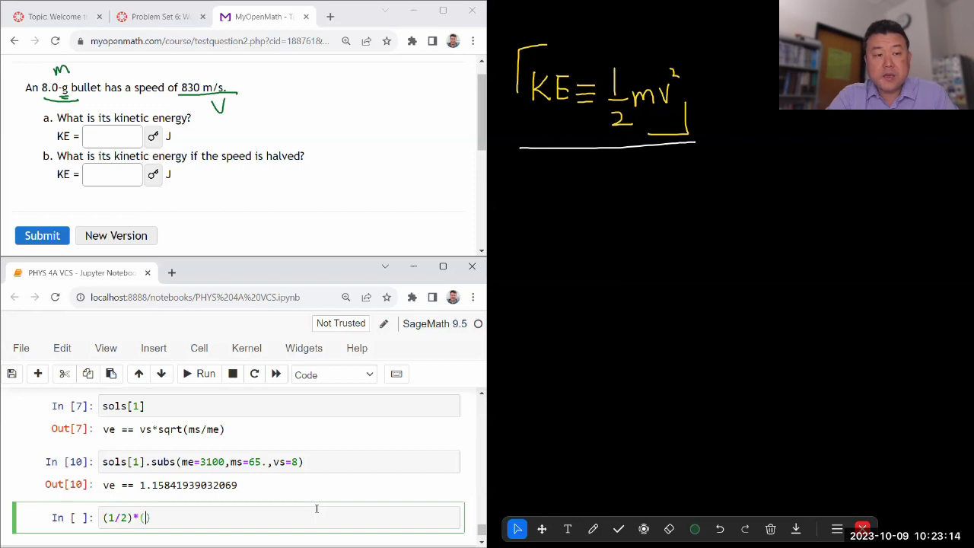
pyautogui.write('0/')
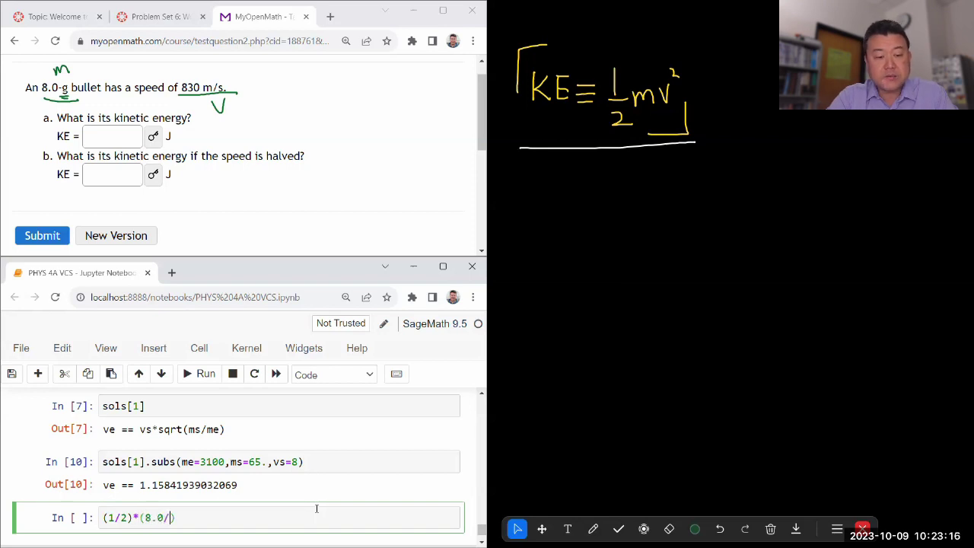
pyautogui.write('1000)')
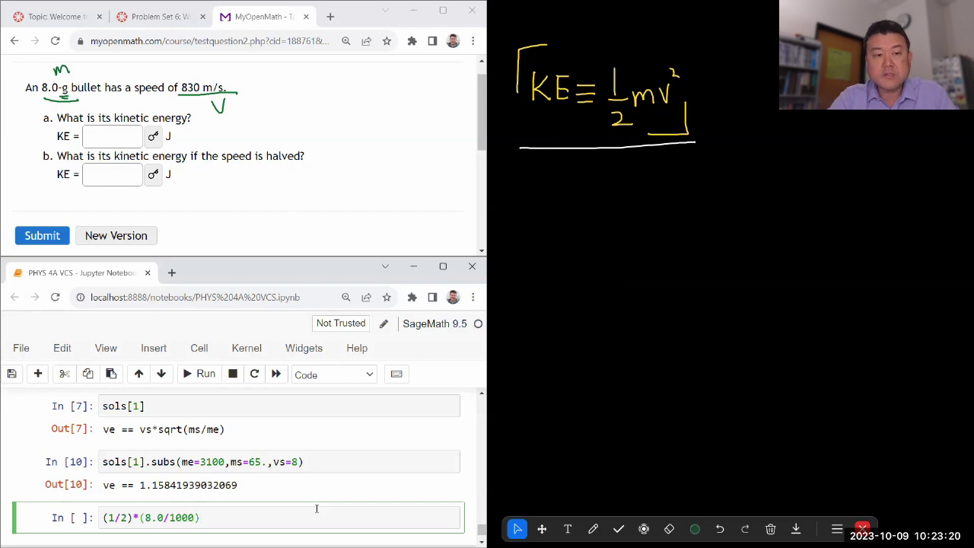
pyautogui.write('*830.^2')
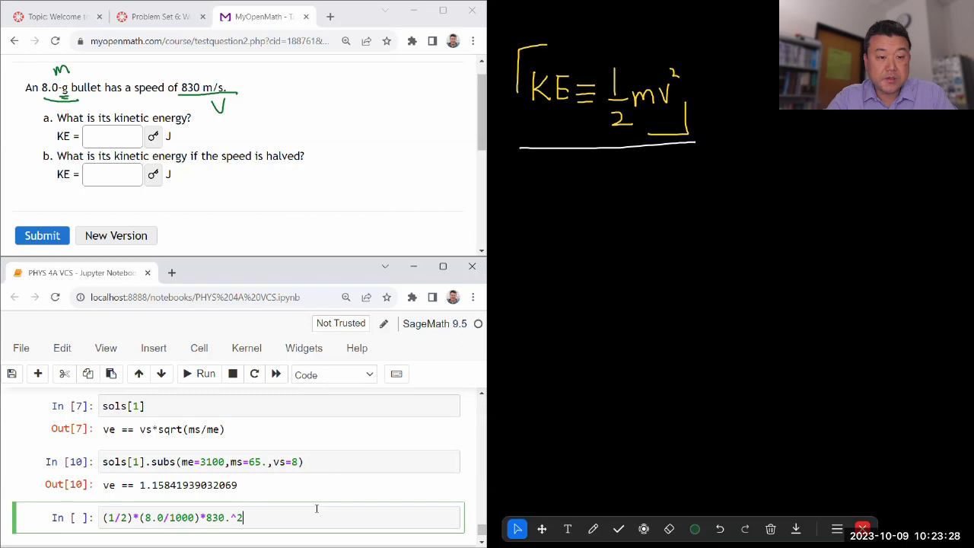
pyautogui.hotkey('shift', 'Return')
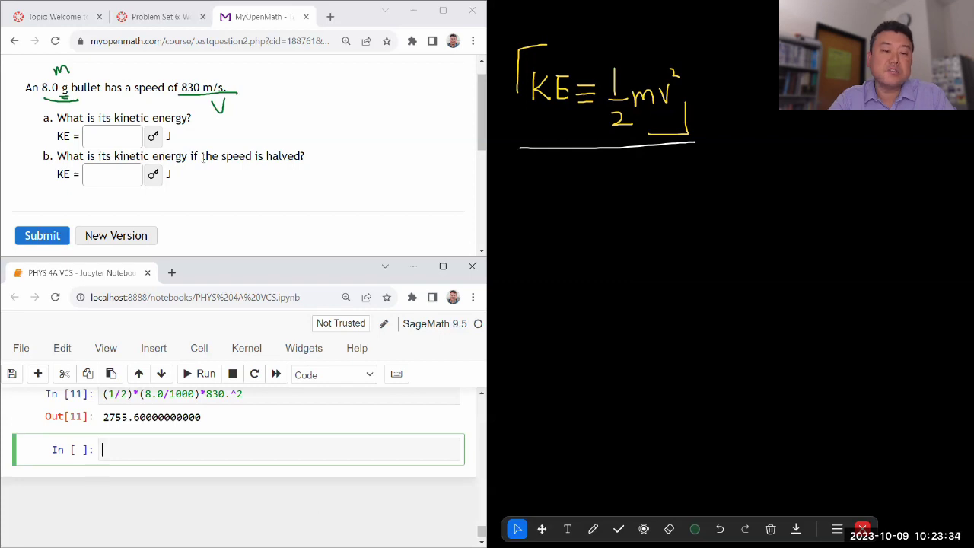
# Submit 2756 J as the part a kinetic energy and restore the ink annotations.
pyautogui.click(128, 139)
pyautogui.write('2756')
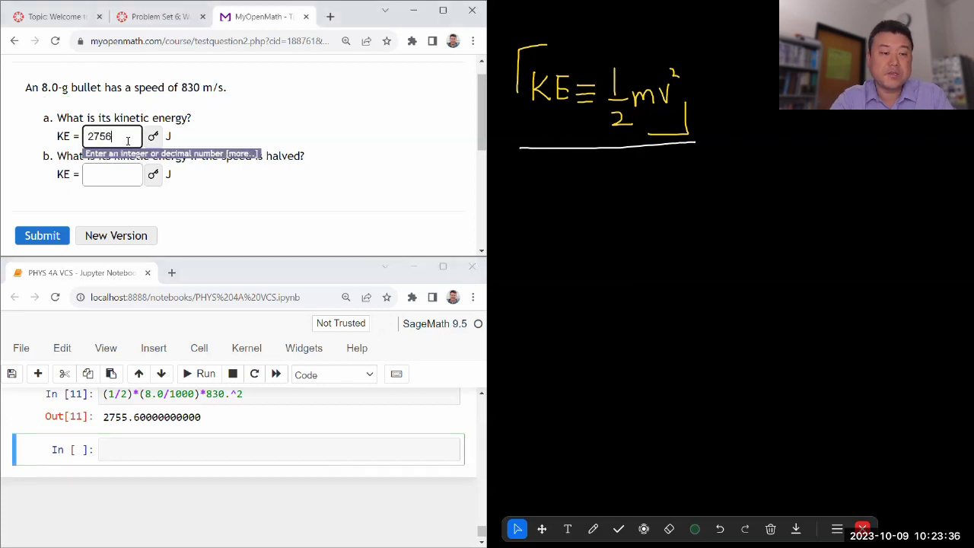
pyautogui.click(40, 234)
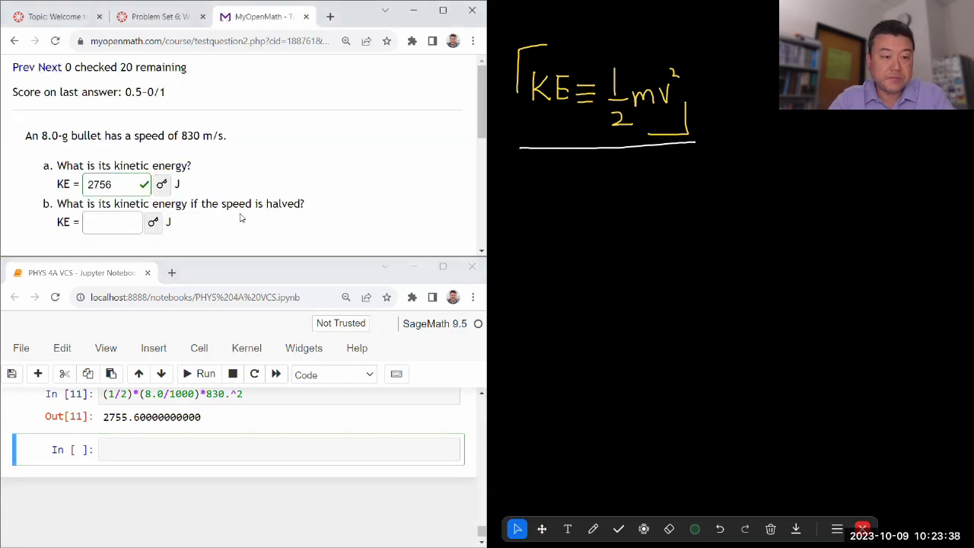
pyautogui.scroll(-1, 239, 218)
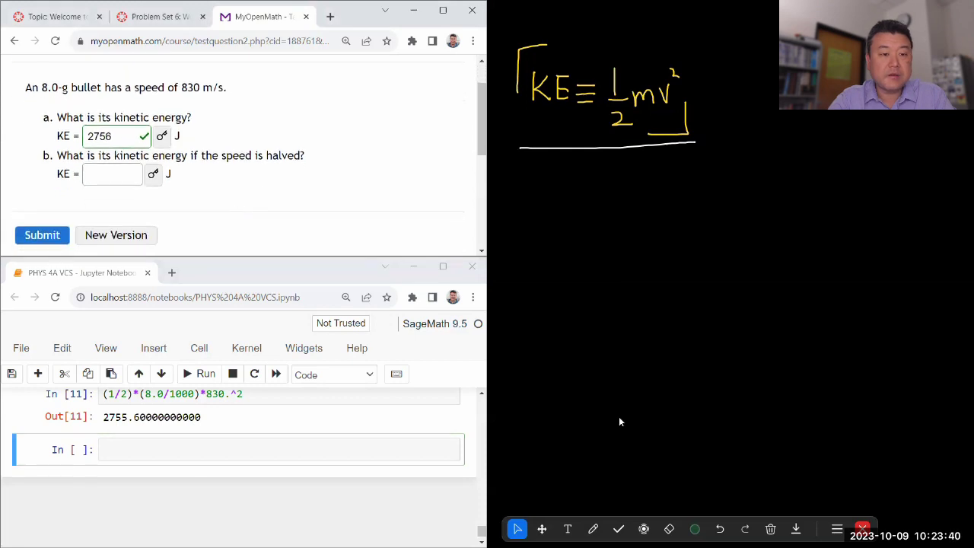
pyautogui.click(522, 528)
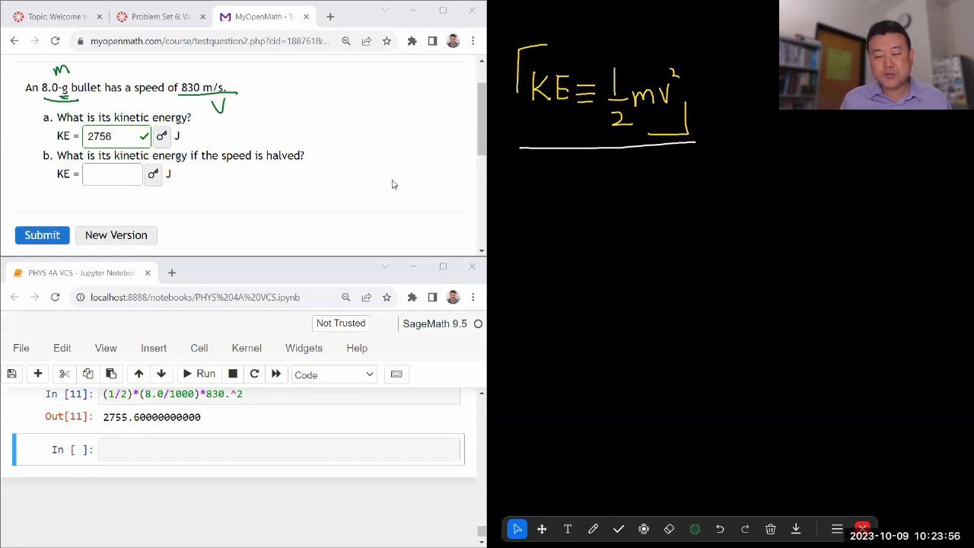
# In cyan ink, write and underline the heading 'Scaling Relationship.' below the KE formula.
pyautogui.click(592, 529)
pyautogui.click(694, 529)
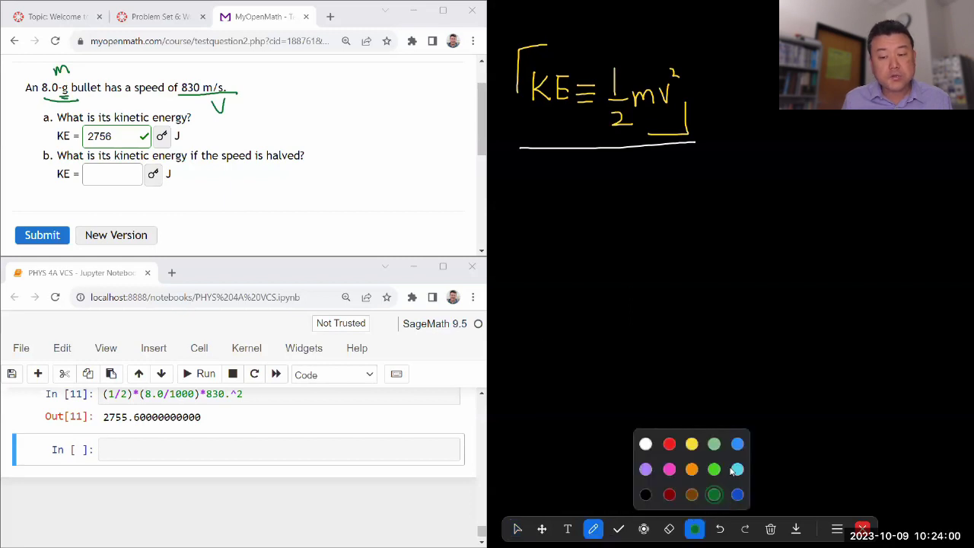
pyautogui.click(736, 469)
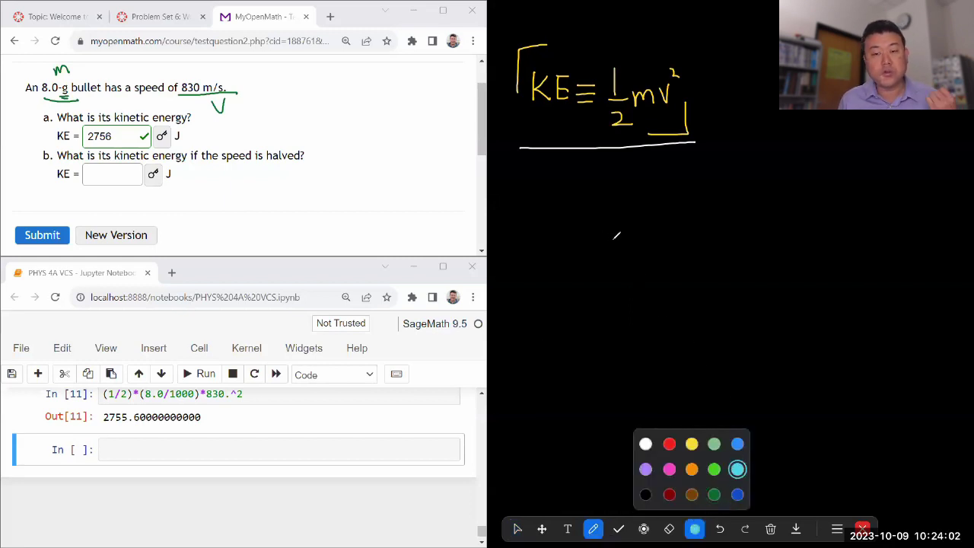
pyautogui.moveTo(558, 178)
pyautogui.mouseDown()
pyautogui.moveTo(542, 216)
pyautogui.moveTo(601, 211)
pyautogui.moveTo(645, 222)
pyautogui.mouseUp()
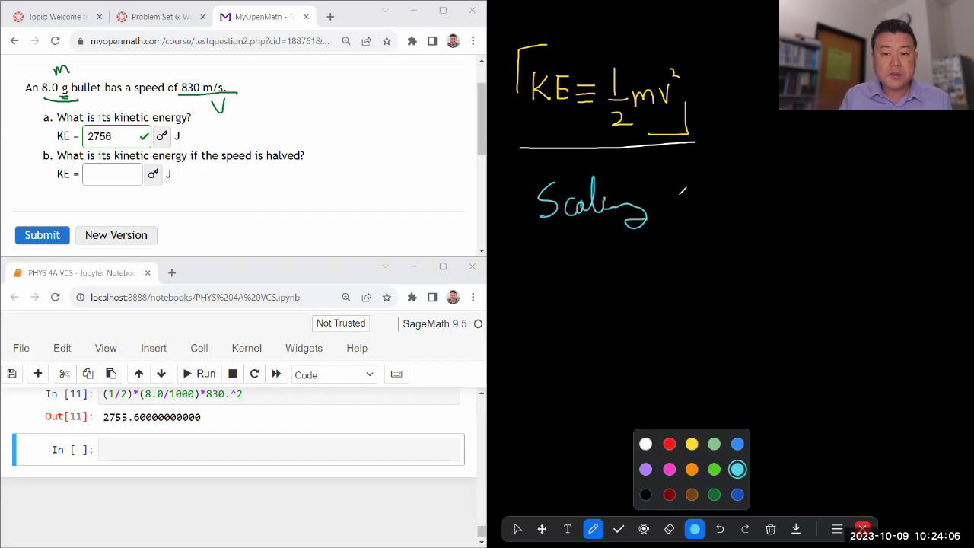
pyautogui.moveTo(667, 175)
pyautogui.mouseDown()
pyautogui.moveTo(680, 199)
pyautogui.moveTo(698, 171)
pyautogui.moveTo(704, 199)
pyautogui.moveTo(720, 179)
pyautogui.moveTo(753, 196)
pyautogui.moveTo(767, 169)
pyautogui.moveTo(787, 194)
pyautogui.mouseUp()
pyautogui.click(800, 197)
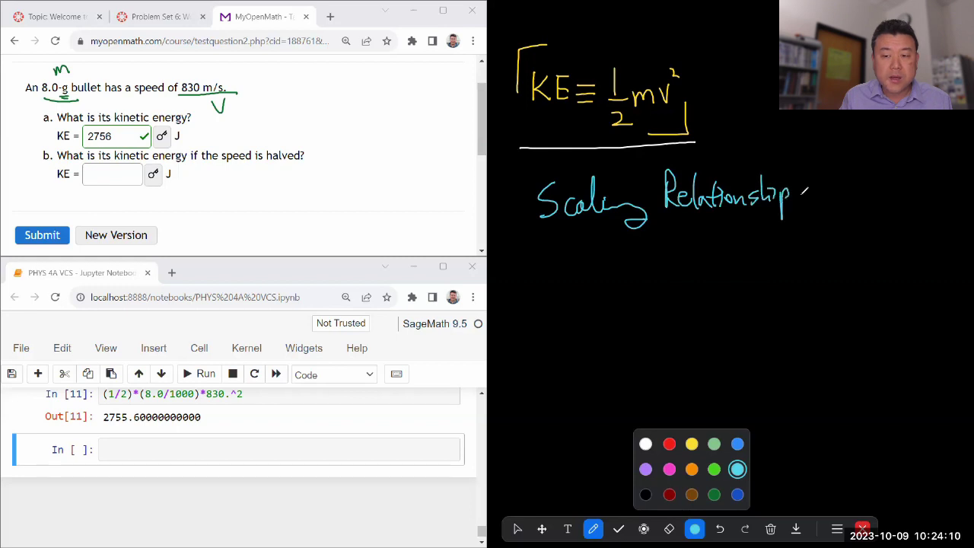
pyautogui.moveTo(535, 224); pyautogui.dragTo(793, 216)
# Underline part b's speed, mark KE and v² in the formula, then write KE ∝ V² and circle V.
pyautogui.moveTo(221, 169); pyautogui.dragTo(263, 168)
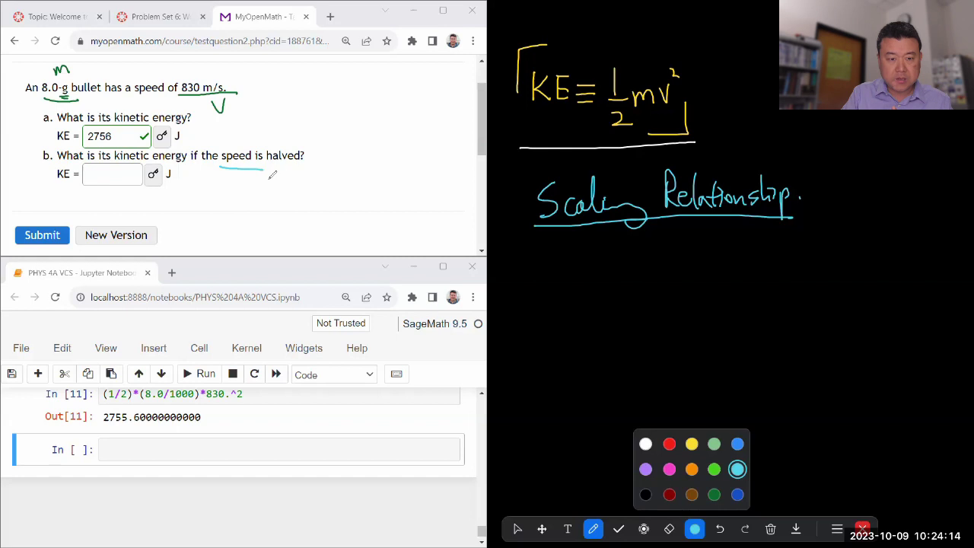
pyautogui.moveTo(533, 112); pyautogui.dragTo(580, 117)
pyautogui.moveTo(664, 108); pyautogui.dragTo(674, 113)
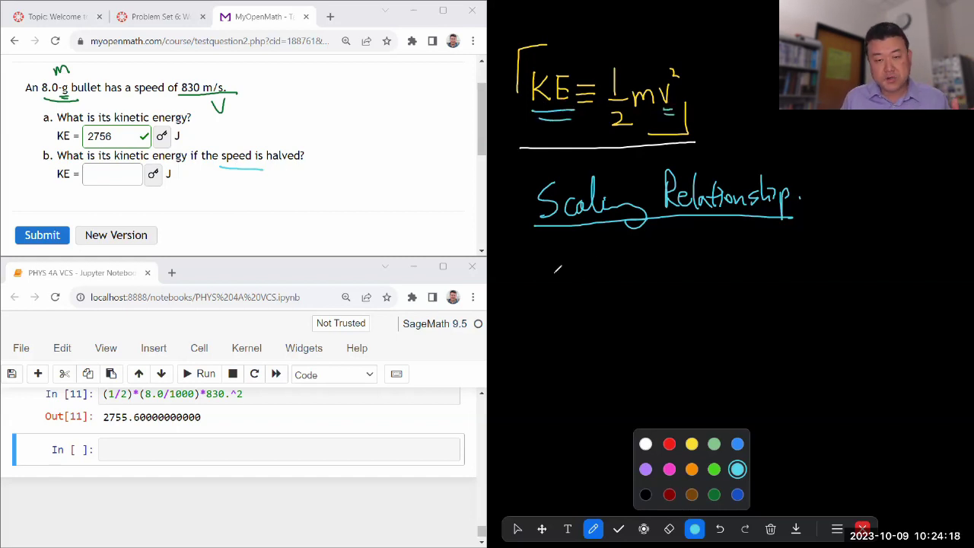
pyautogui.moveTo(565, 263)
pyautogui.mouseDown()
pyautogui.moveTo(564, 293)
pyautogui.moveTo(607, 291)
pyautogui.mouseUp()
pyautogui.moveTo(586, 278)
pyautogui.mouseDown()
pyautogui.moveTo(656, 283)
pyautogui.moveTo(705, 263)
pyautogui.mouseUp()
pyautogui.moveTo(706, 246); pyautogui.dragTo(716, 255)
pyautogui.moveTo(563, 307); pyautogui.dragTo(707, 301)
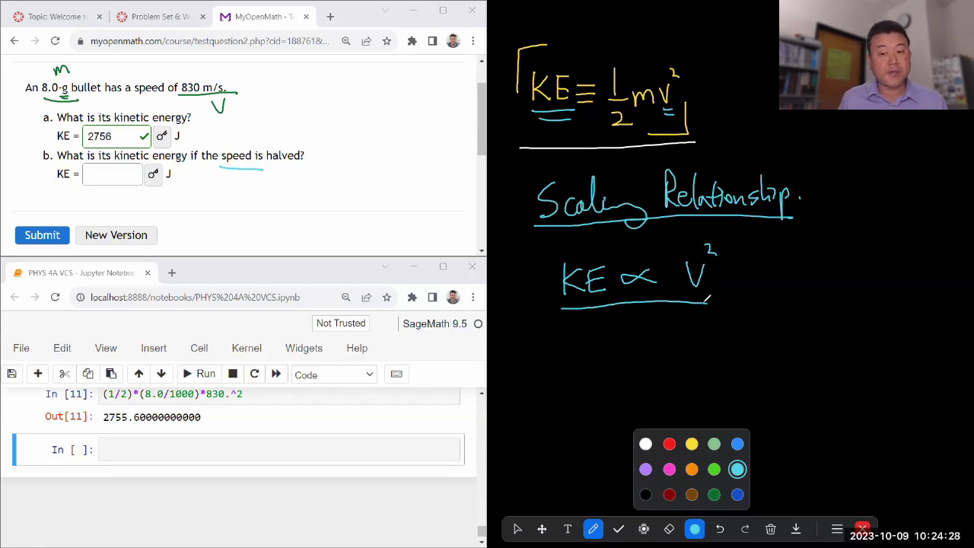
pyautogui.moveTo(694, 251)
pyautogui.mouseDown()
pyautogui.moveTo(688, 309)
pyautogui.moveTo(707, 260)
pyautogui.mouseUp()
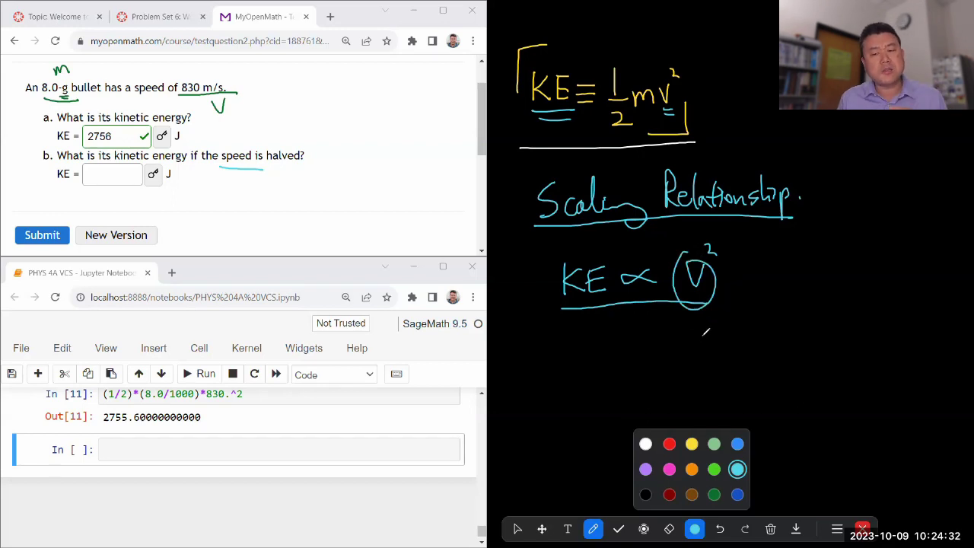
# Write and underline ×f² under both the circled V and KE.
pyautogui.moveTo(700, 335); pyautogui.dragTo(715, 353)
pyautogui.moveTo(714, 336)
pyautogui.mouseDown()
pyautogui.moveTo(699, 355)
pyautogui.moveTo(724, 346)
pyautogui.moveTo(721, 369)
pyautogui.mouseUp()
pyautogui.moveTo(718, 348); pyautogui.dragTo(736, 344)
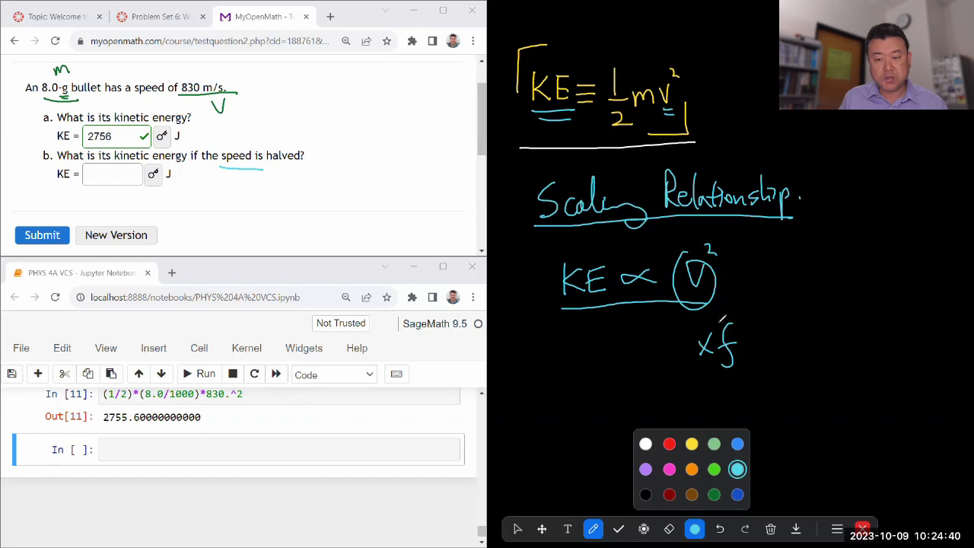
pyautogui.moveTo(699, 231)
pyautogui.mouseDown()
pyautogui.moveTo(723, 263)
pyautogui.moveTo(701, 226)
pyautogui.mouseUp()
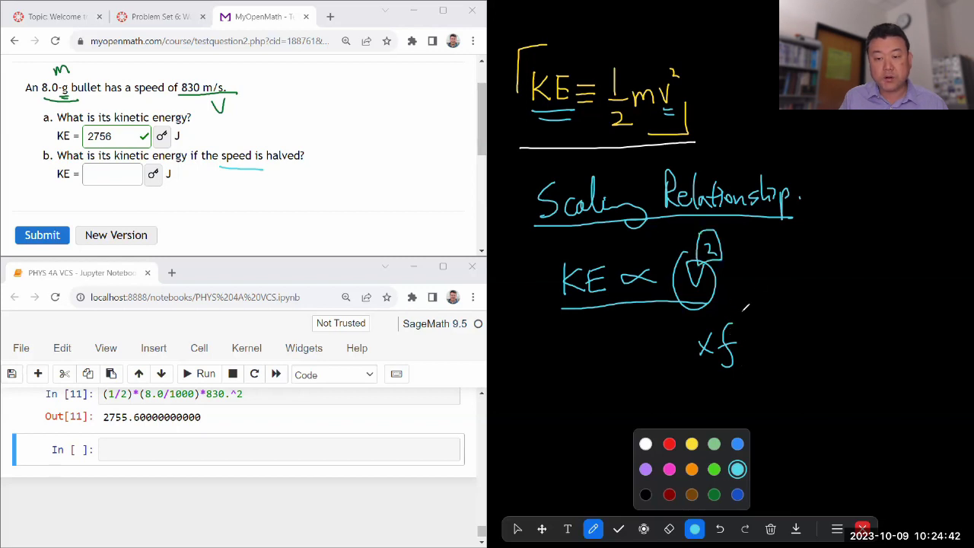
pyautogui.moveTo(735, 304)
pyautogui.mouseDown()
pyautogui.moveTo(735, 314)
pyautogui.moveTo(750, 314)
pyautogui.mouseUp()
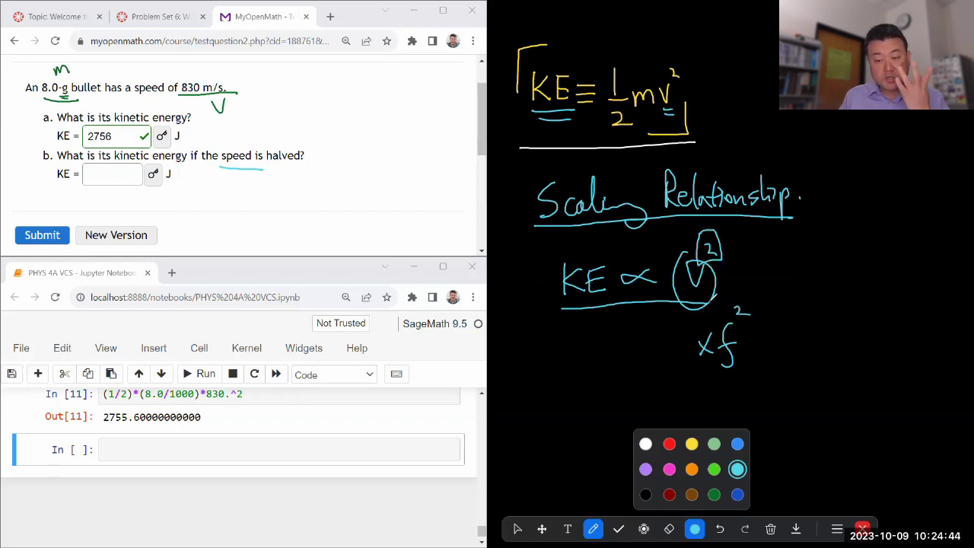
pyautogui.moveTo(708, 374); pyautogui.dragTo(733, 379)
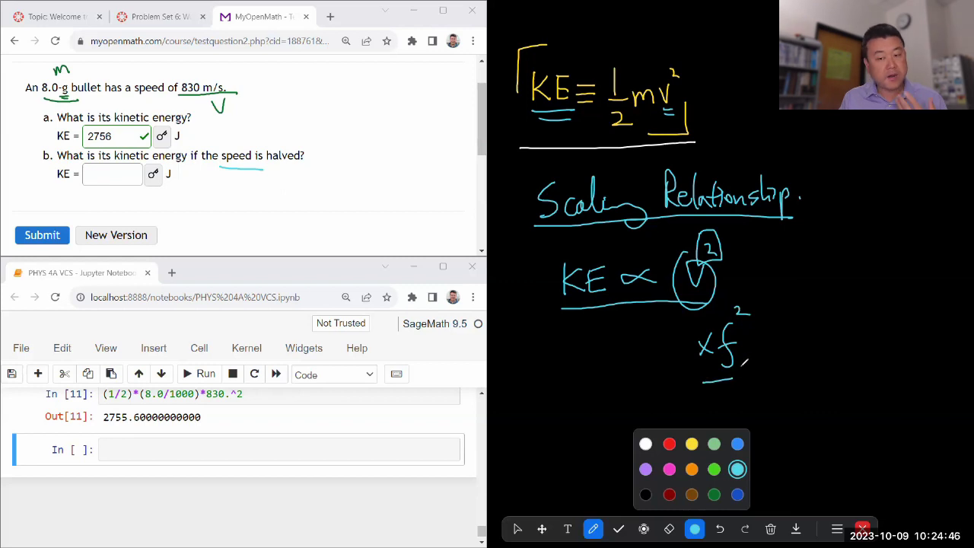
pyautogui.moveTo(572, 329); pyautogui.dragTo(586, 344)
pyautogui.moveTo(585, 329)
pyautogui.mouseDown()
pyautogui.moveTo(572, 346)
pyautogui.moveTo(602, 333)
pyautogui.moveTo(595, 365)
pyautogui.mouseUp()
pyautogui.moveTo(589, 345); pyautogui.dragTo(615, 327)
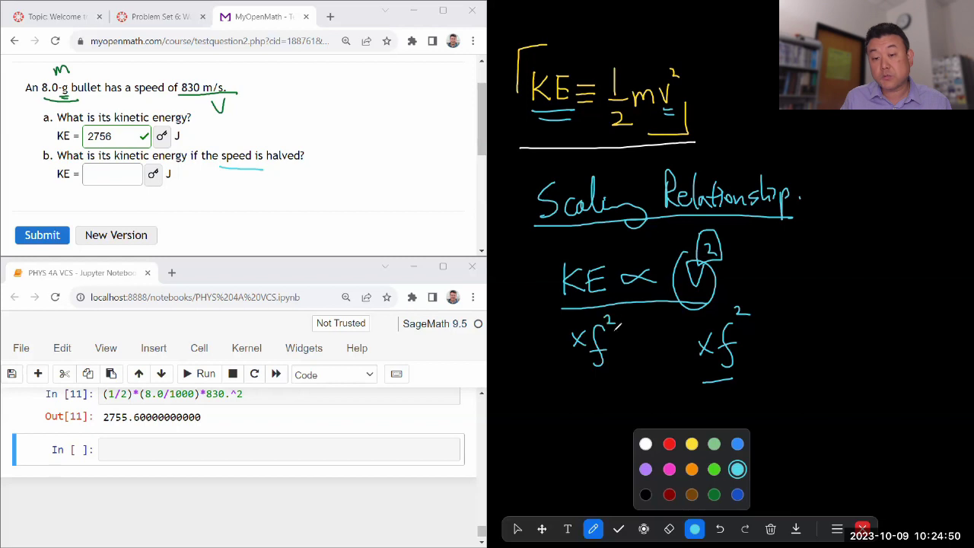
pyautogui.moveTo(584, 374); pyautogui.dragTo(604, 373)
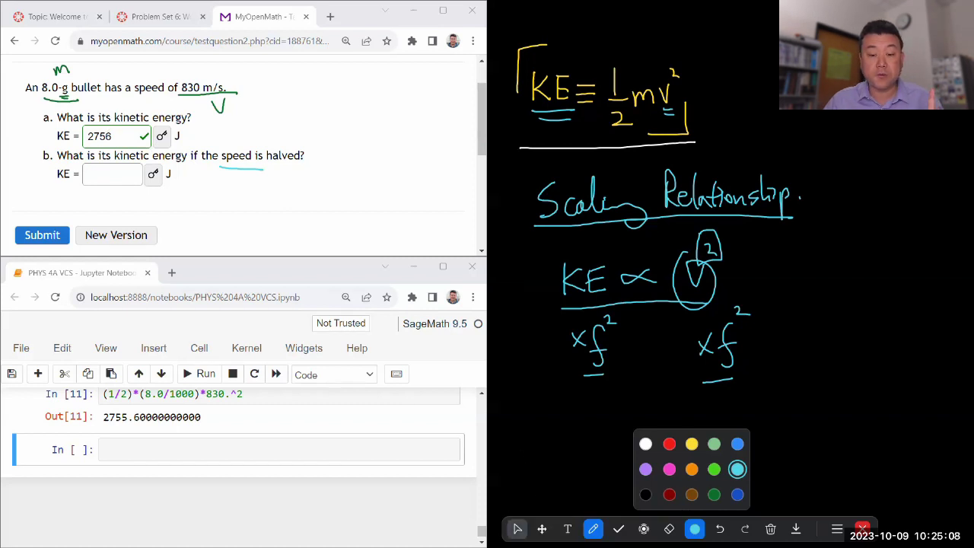
# Enter 689 J as the part b kinetic energy and submit it.
pyautogui.click(517, 529)
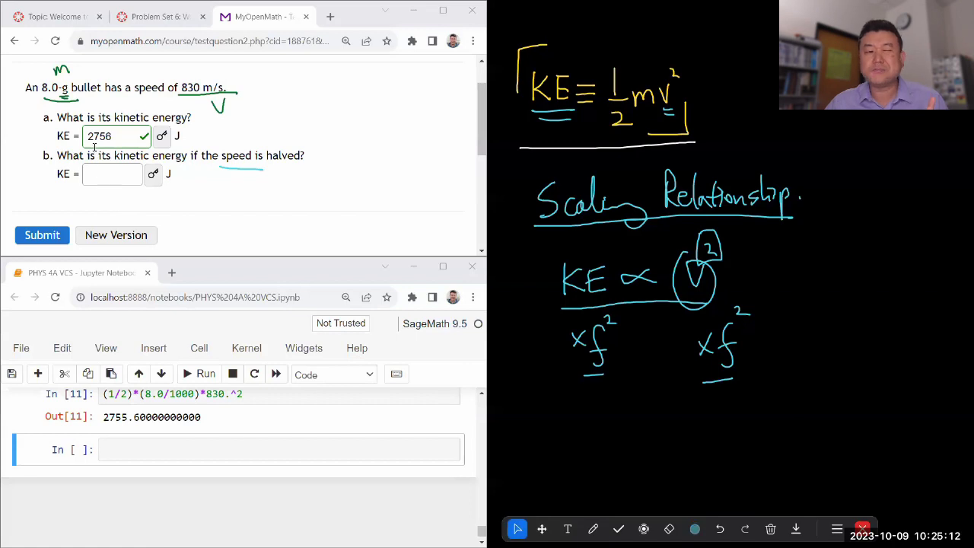
pyautogui.click(102, 174)
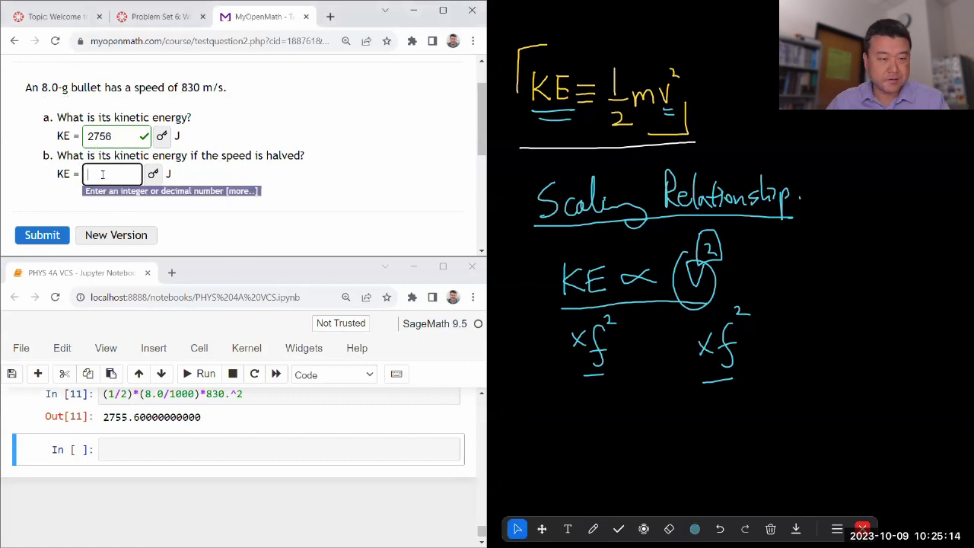
pyautogui.write('6')
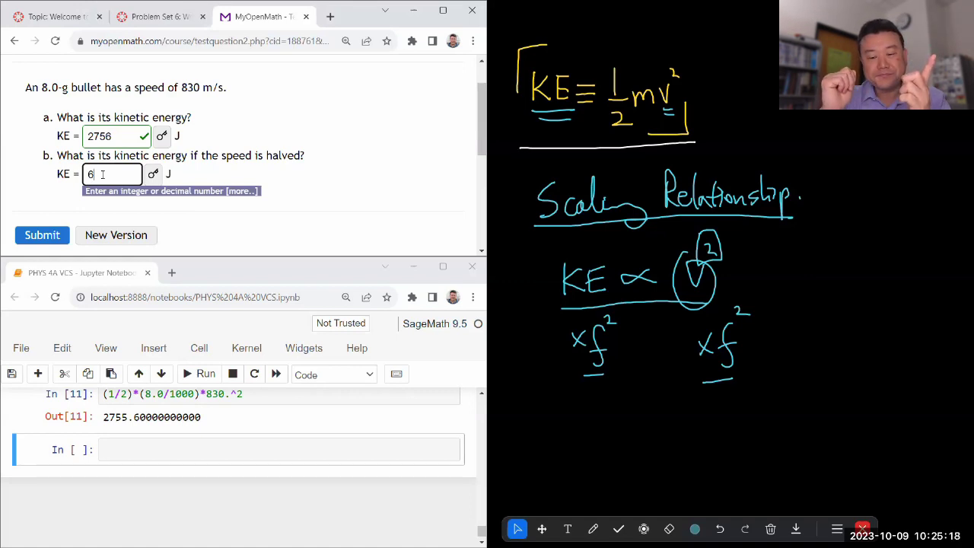
pyautogui.write('8')
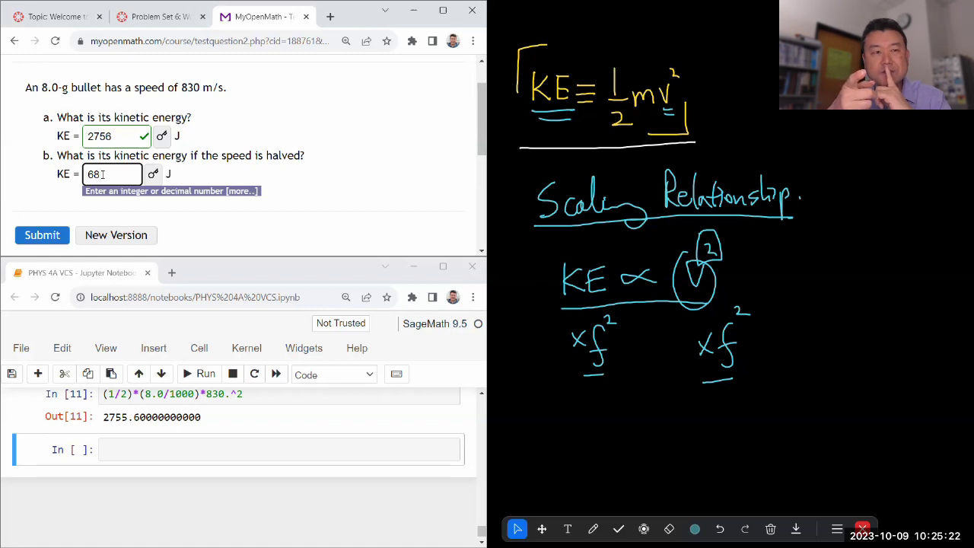
pyautogui.write('9')
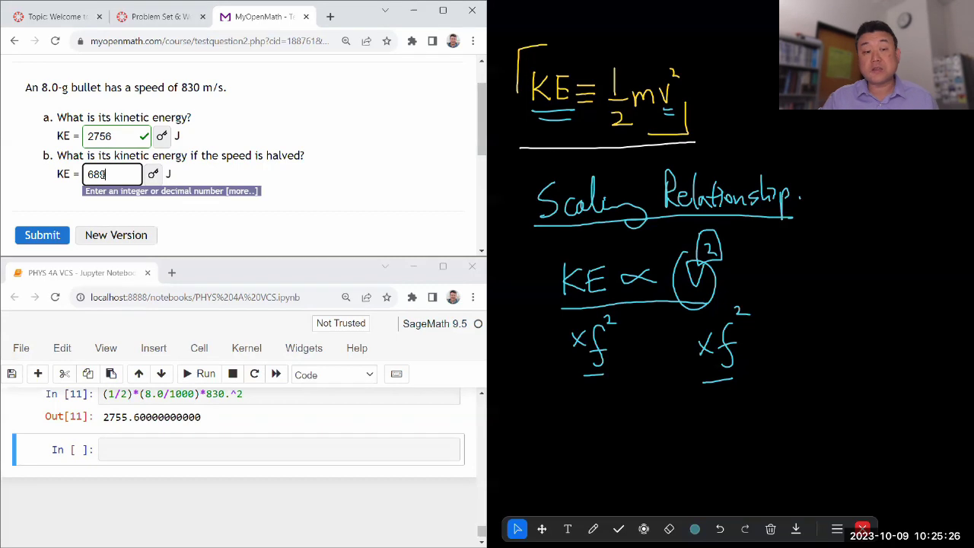
pyautogui.click(48, 237)
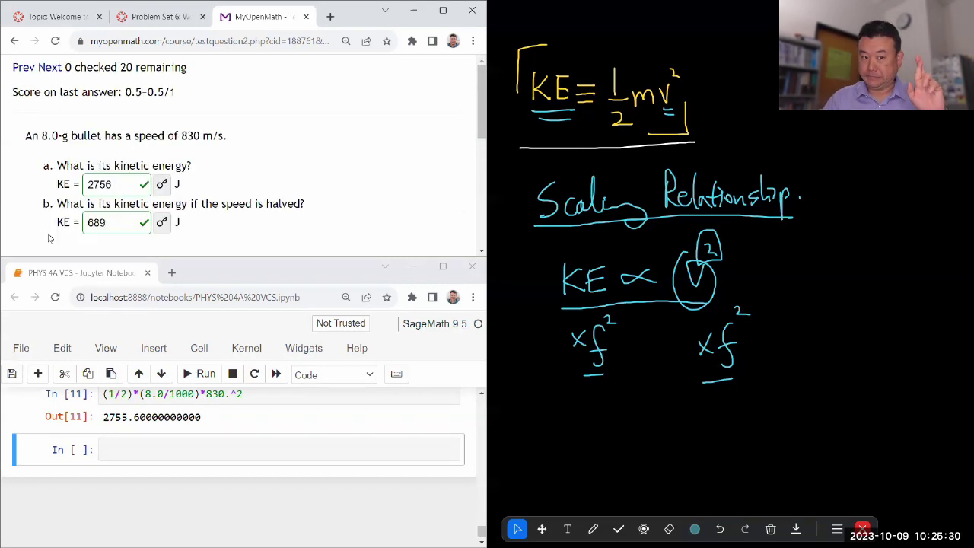
# Evaluate 2756/4 in a new notebook cell, returning 689.
pyautogui.click(124, 442)
pyautogui.write('2756/4')
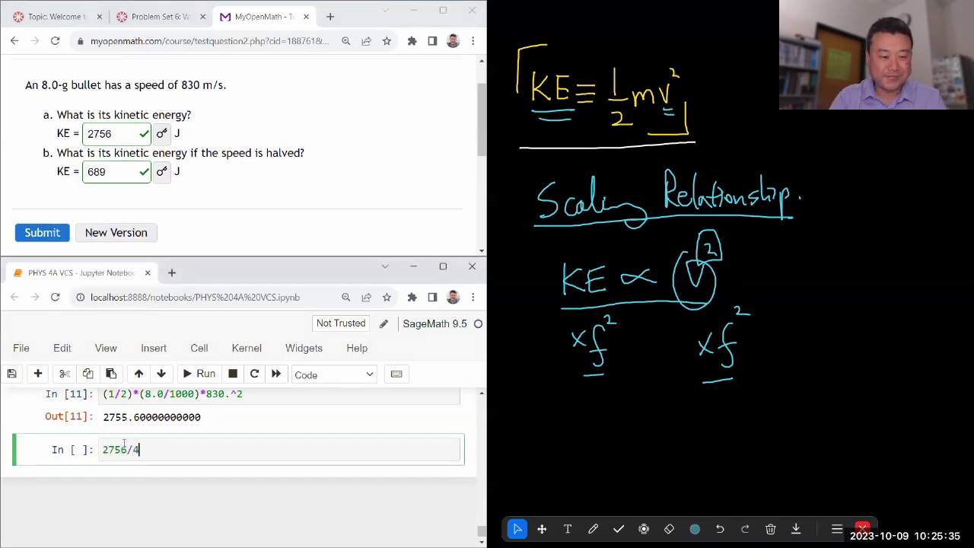
pyautogui.hotkey('shift', 'Return')
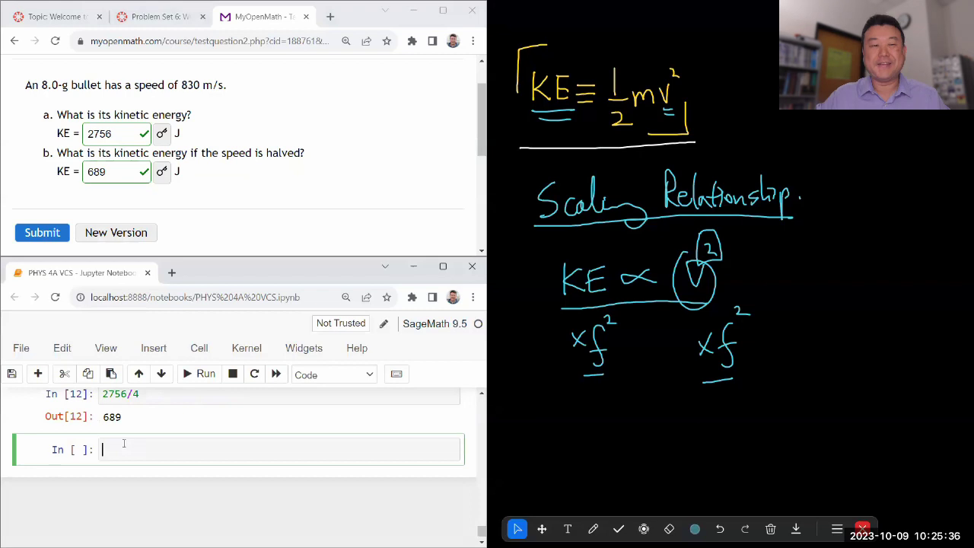